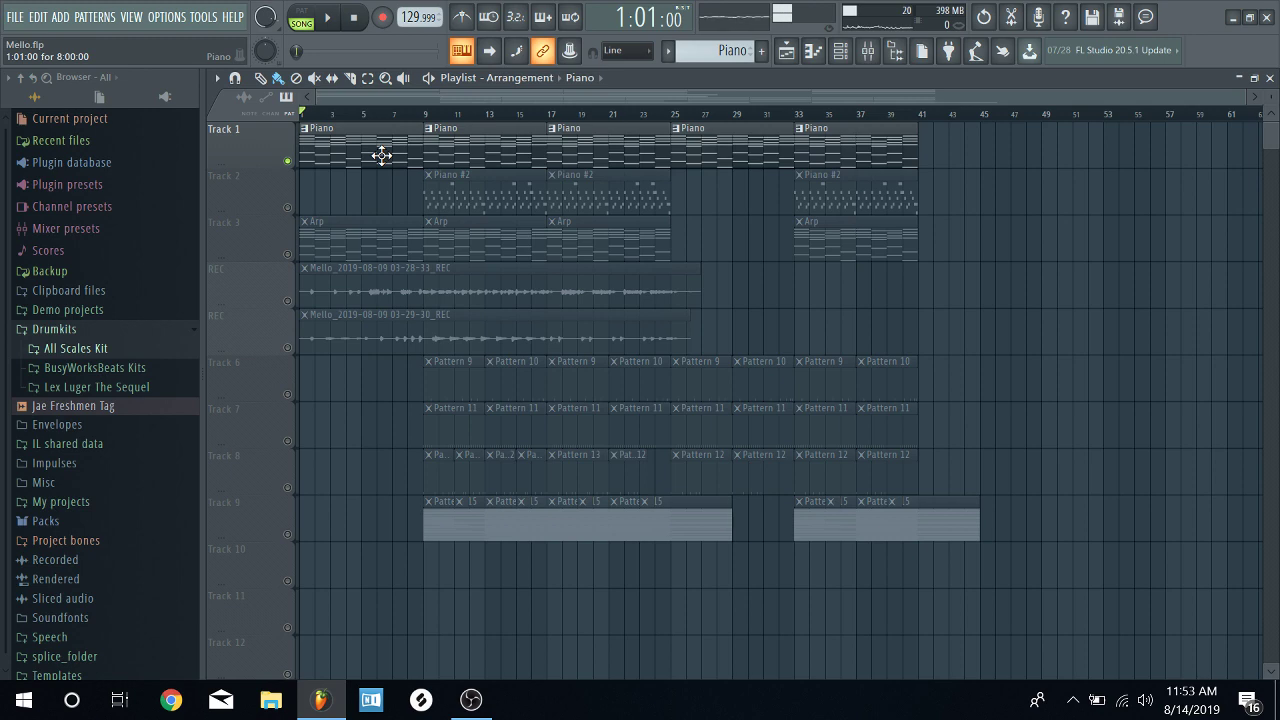
# - View the Piano pattern's notes from its Track 1 clip, and again as ghost notes in the Piano #3 channel's piano roll
pyautogui.doubleClick(325, 156)
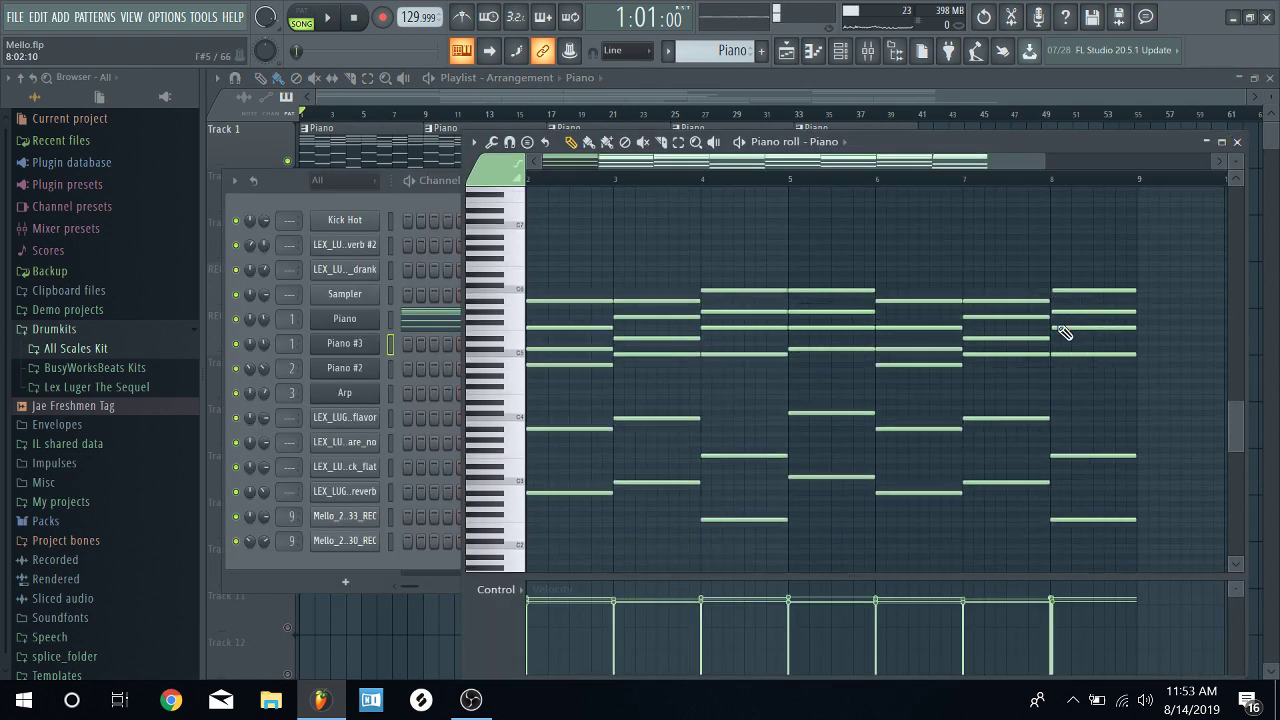
pyautogui.click(1238, 143)
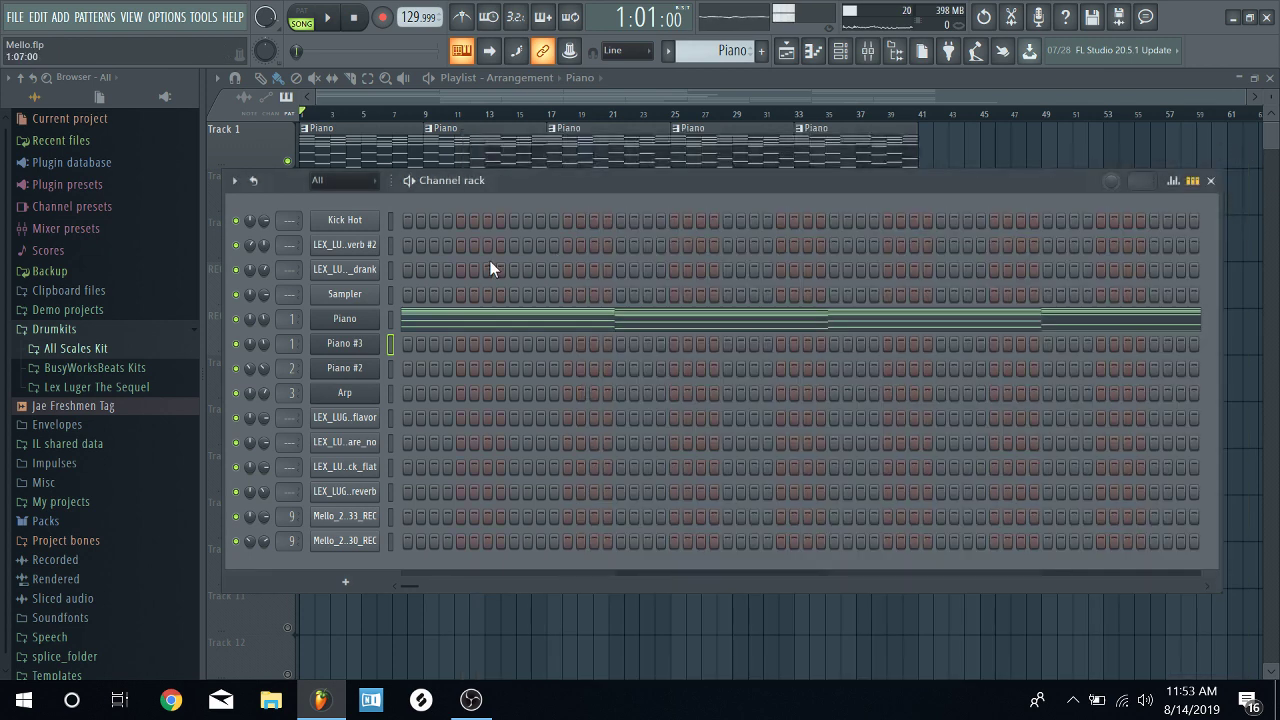
pyautogui.rightClick(365, 346)
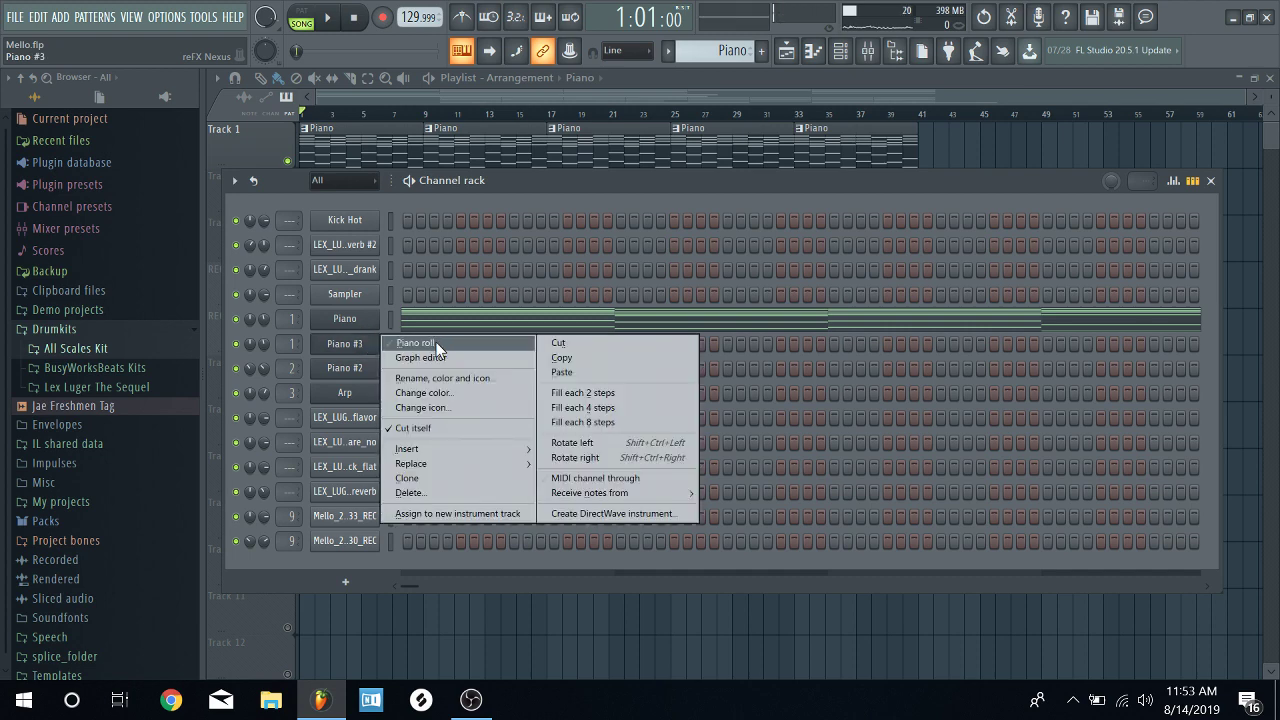
pyautogui.click(420, 357)
pyautogui.rightClick(367, 344)
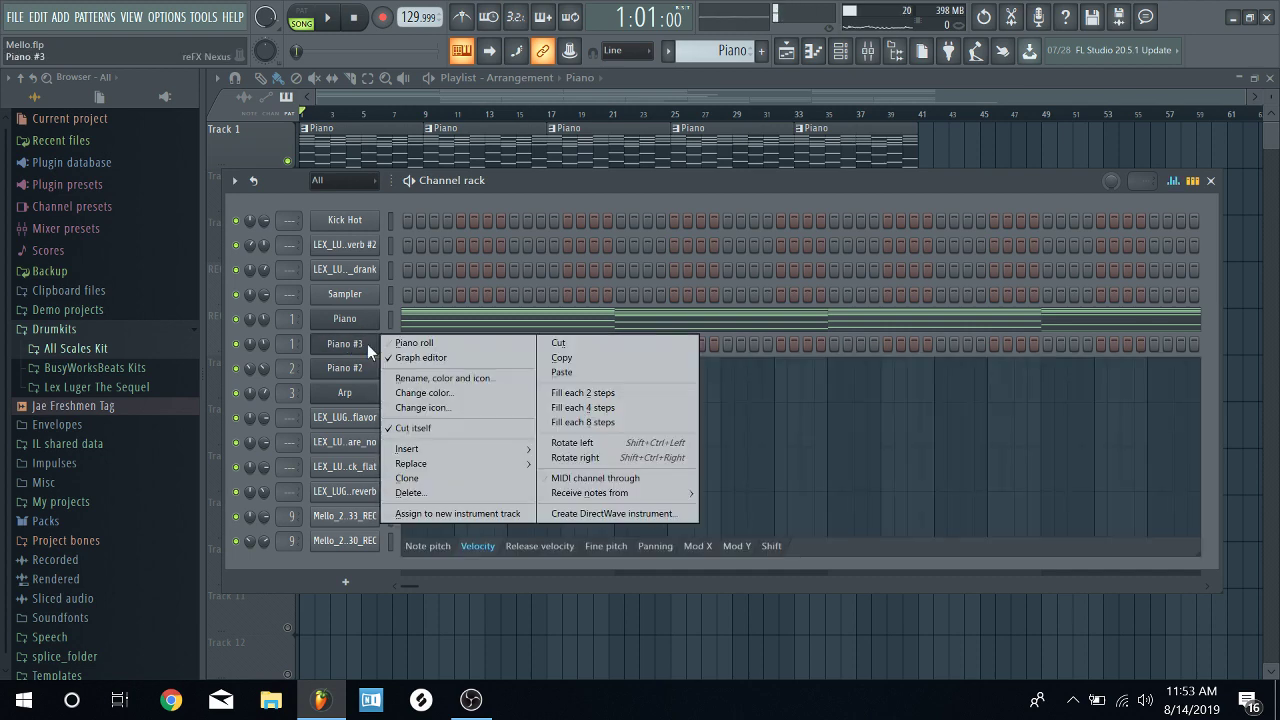
pyautogui.click(445, 344)
pyautogui.scroll(-1, 733, 57)
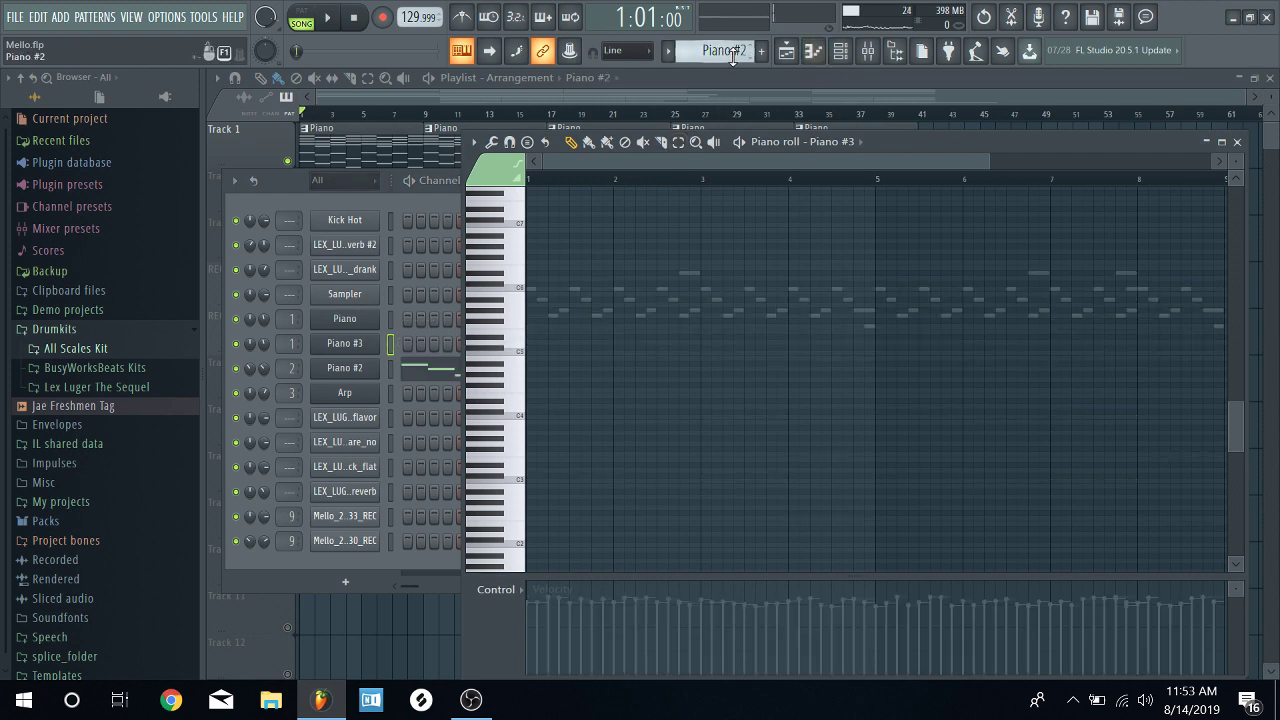
pyautogui.scroll(1, 730, 50)
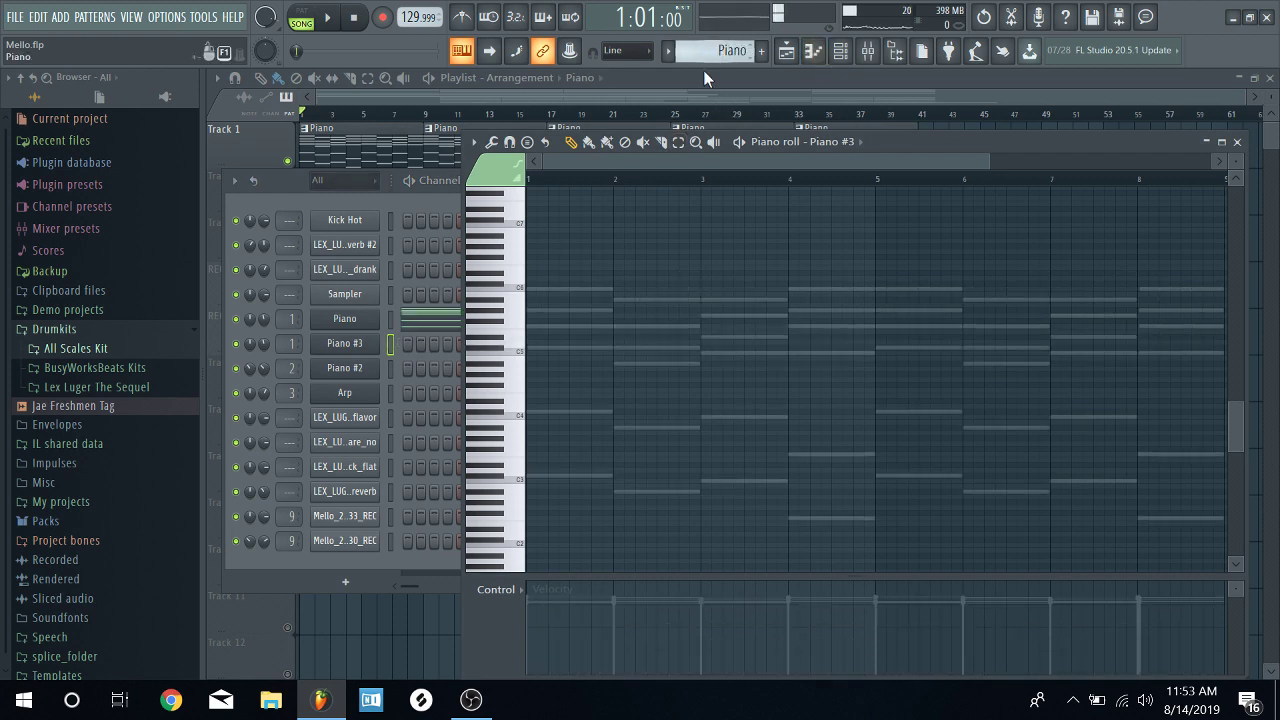
# - Create a new empty pattern and keep its default name
pyautogui.click(421, 205)
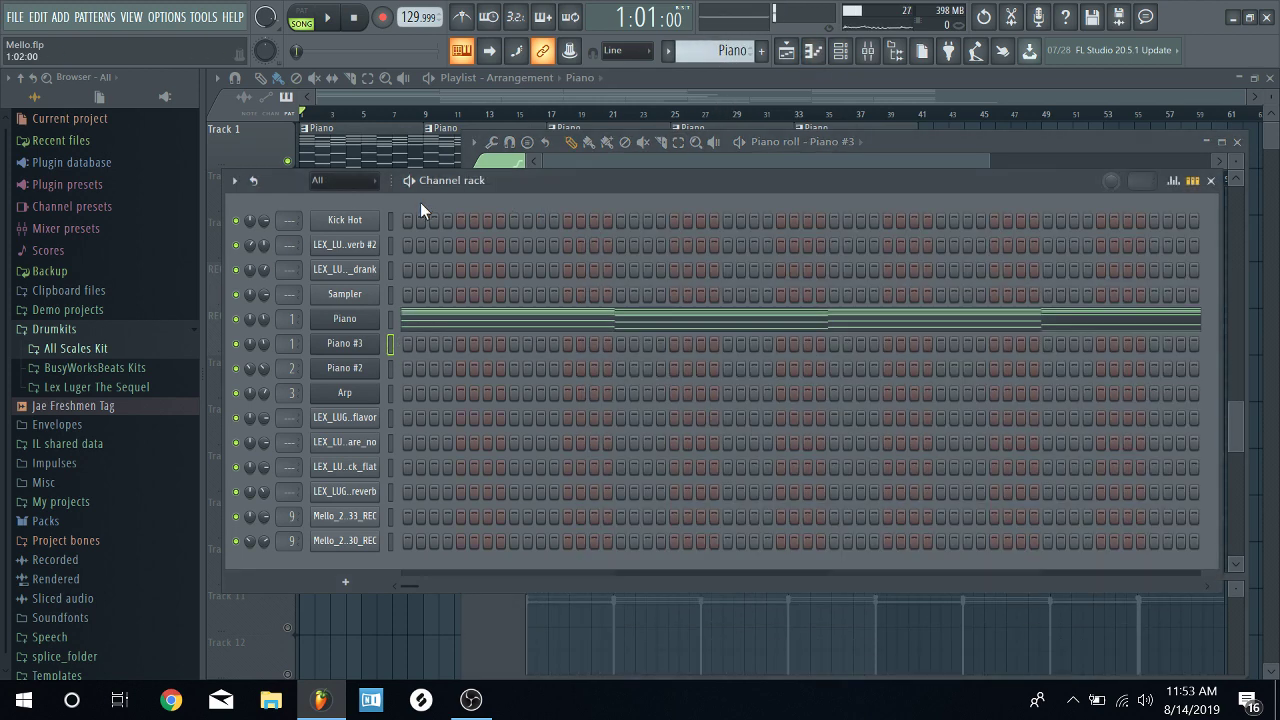
pyautogui.press('F4')
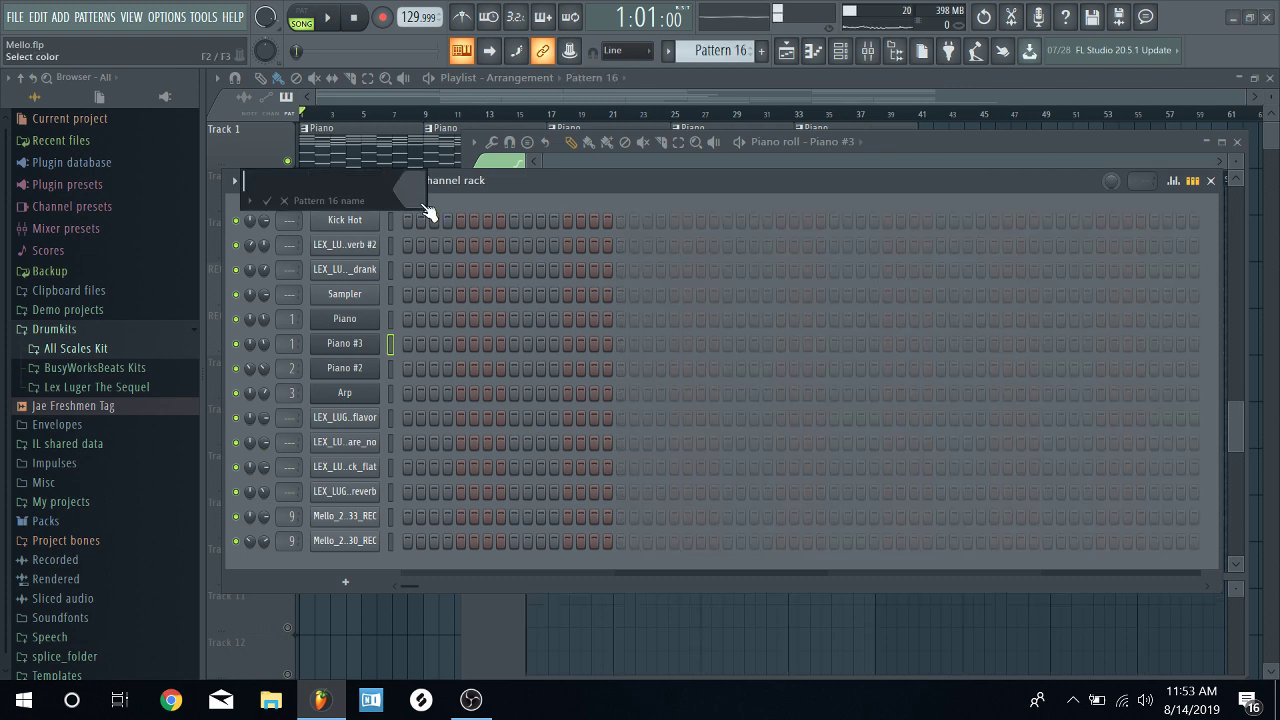
pyautogui.press('Escape')
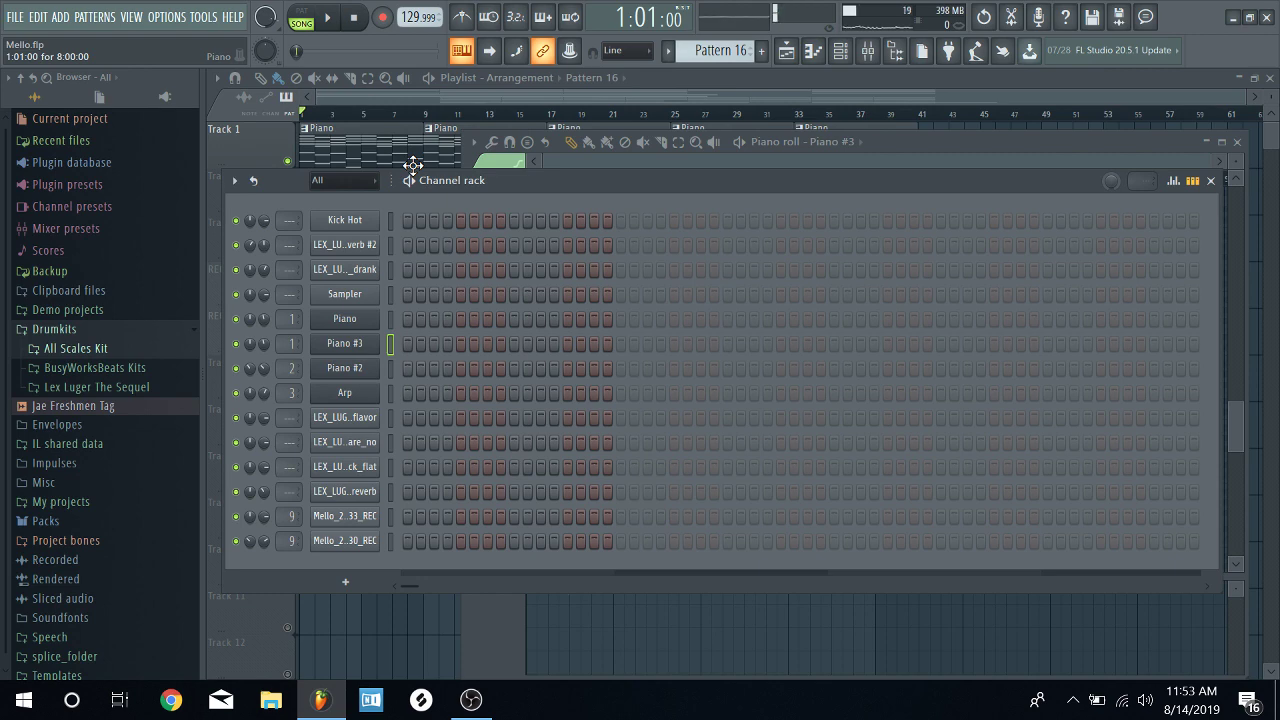
# - Open the Piano #3 channel settings and try root notes C5, E5, G5, B5 and C#5
pyautogui.click(352, 358)
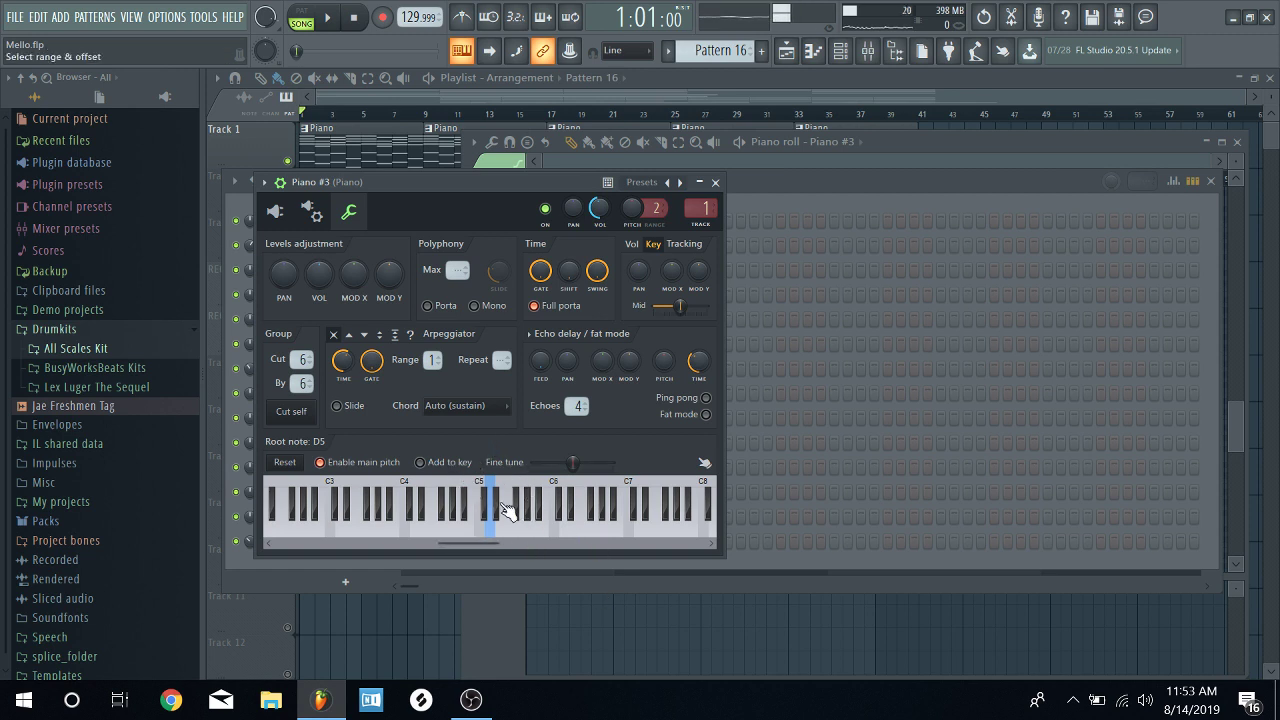
pyautogui.click(481, 495)
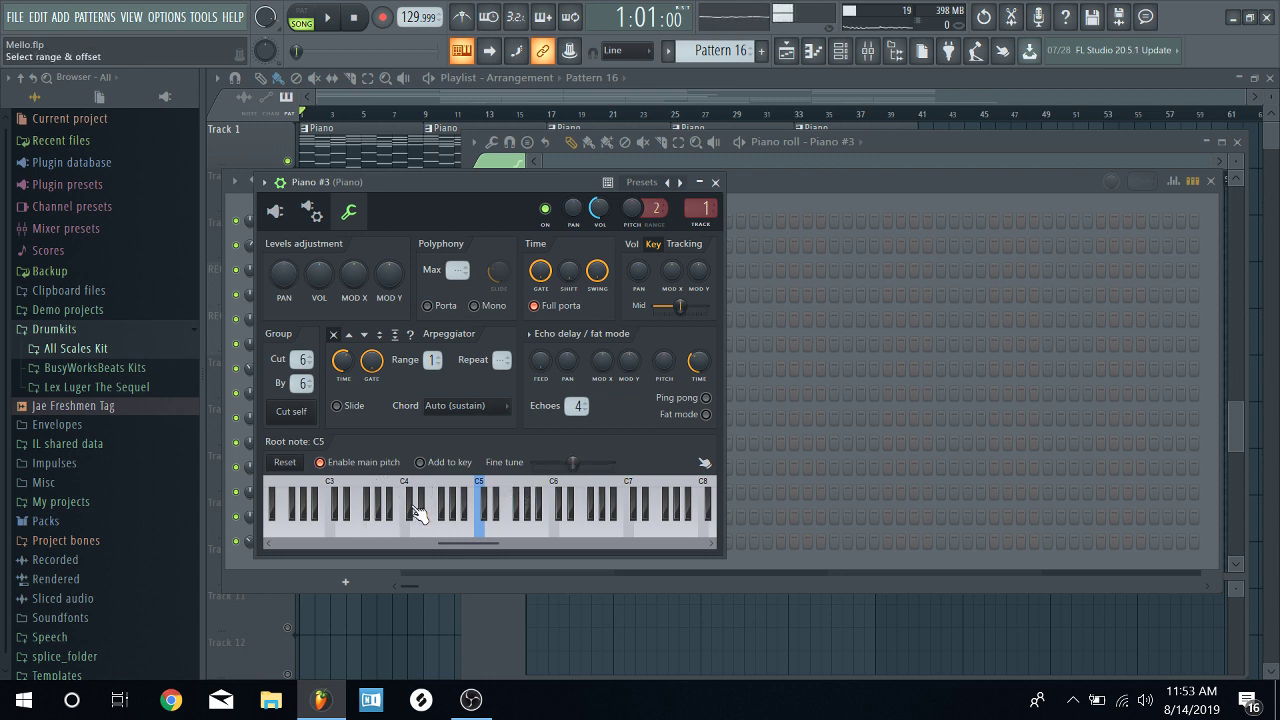
pyautogui.click(491, 486)
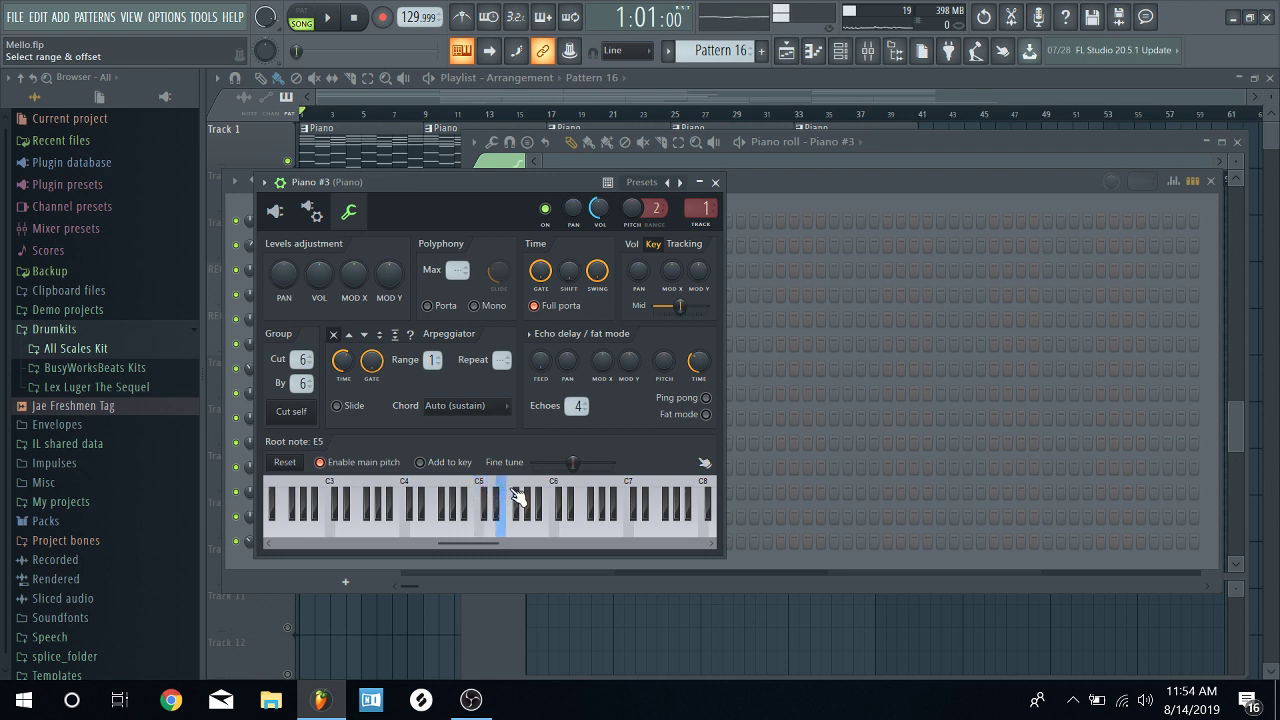
pyautogui.click(517, 493)
pyautogui.click(528, 490)
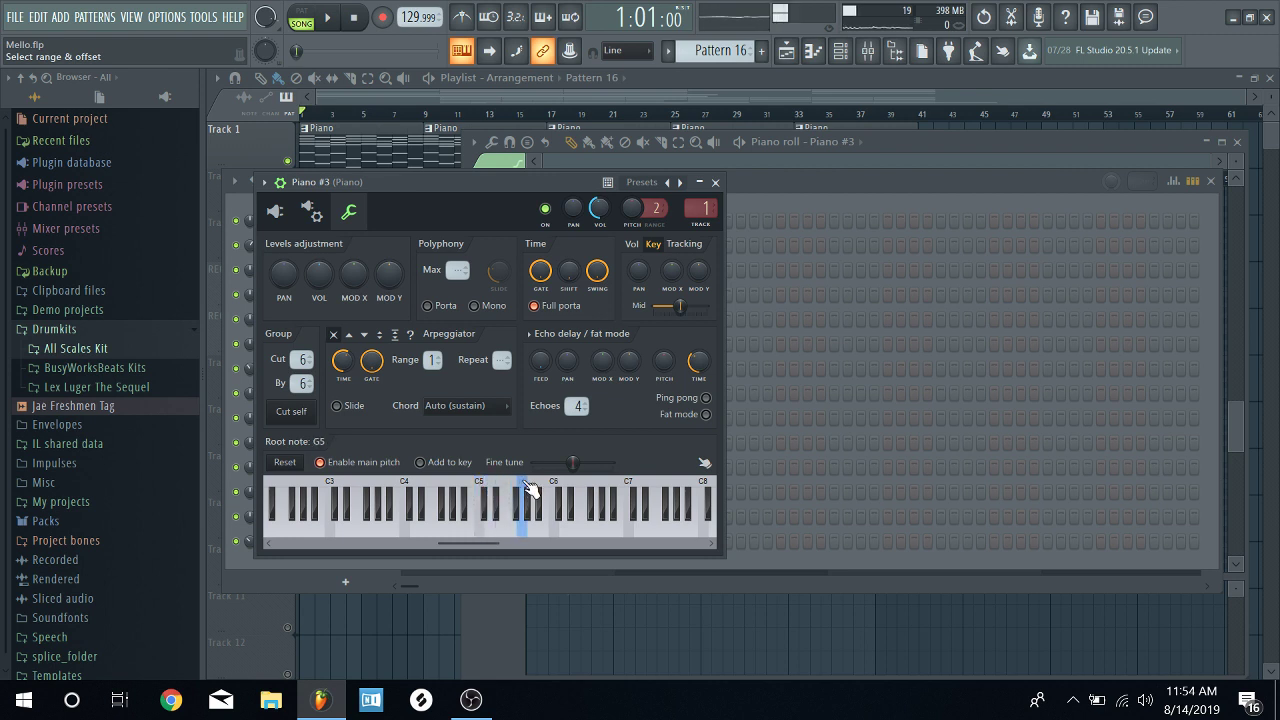
pyautogui.click(533, 490)
pyautogui.click(548, 492)
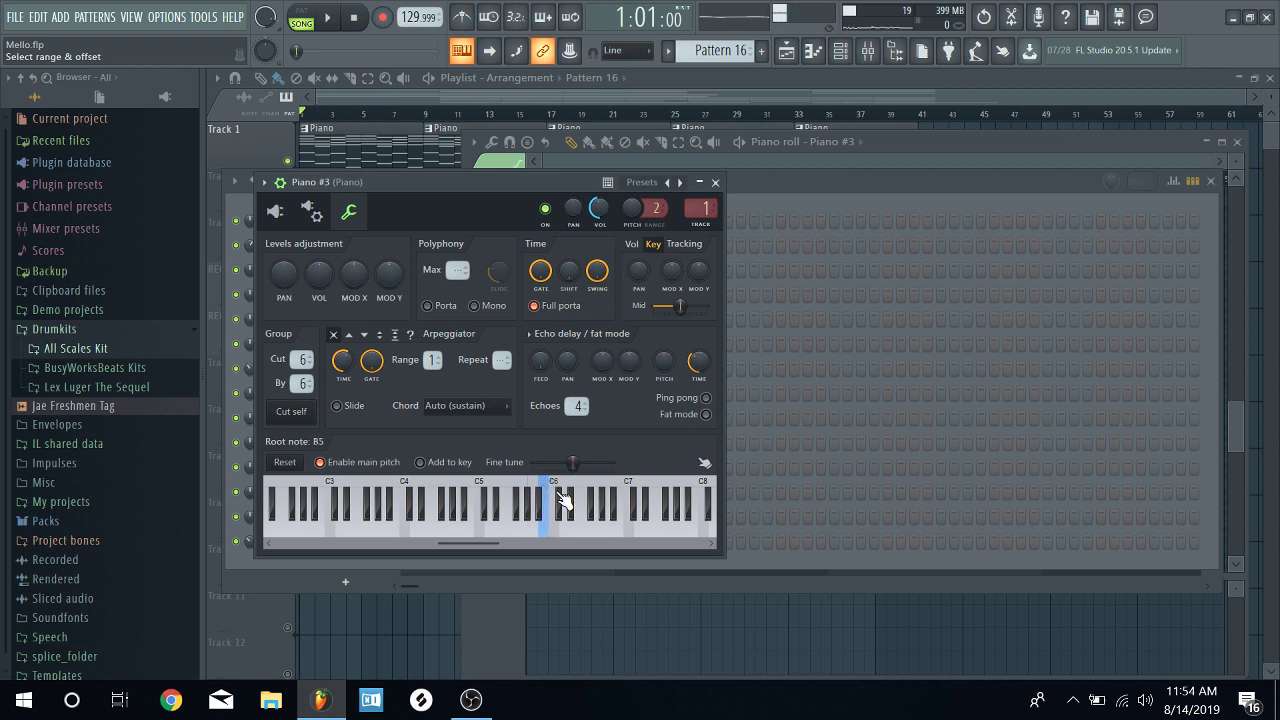
pyautogui.click(478, 495)
pyautogui.click(491, 495)
pyautogui.click(485, 495)
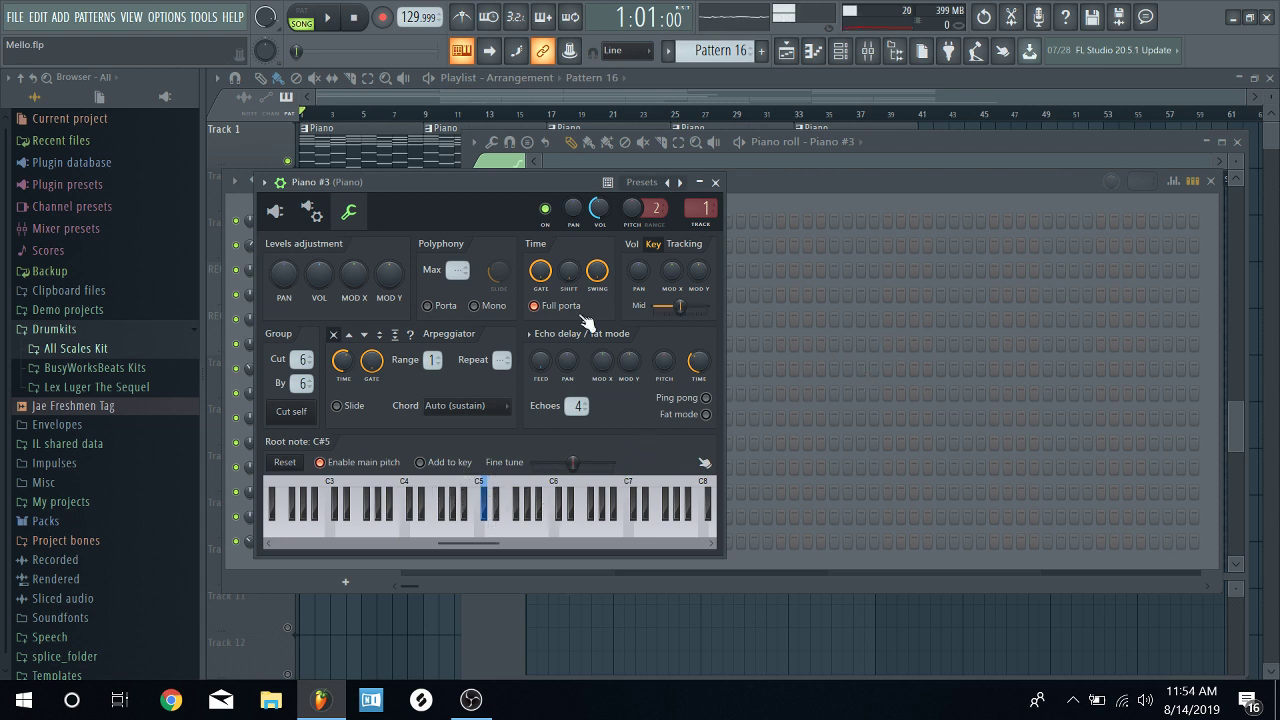
# - Step the Piano #3 root note through C5, C#5 and D5 on the settings keyboard
pyautogui.click(499, 495)
pyautogui.rightClick(479, 486)
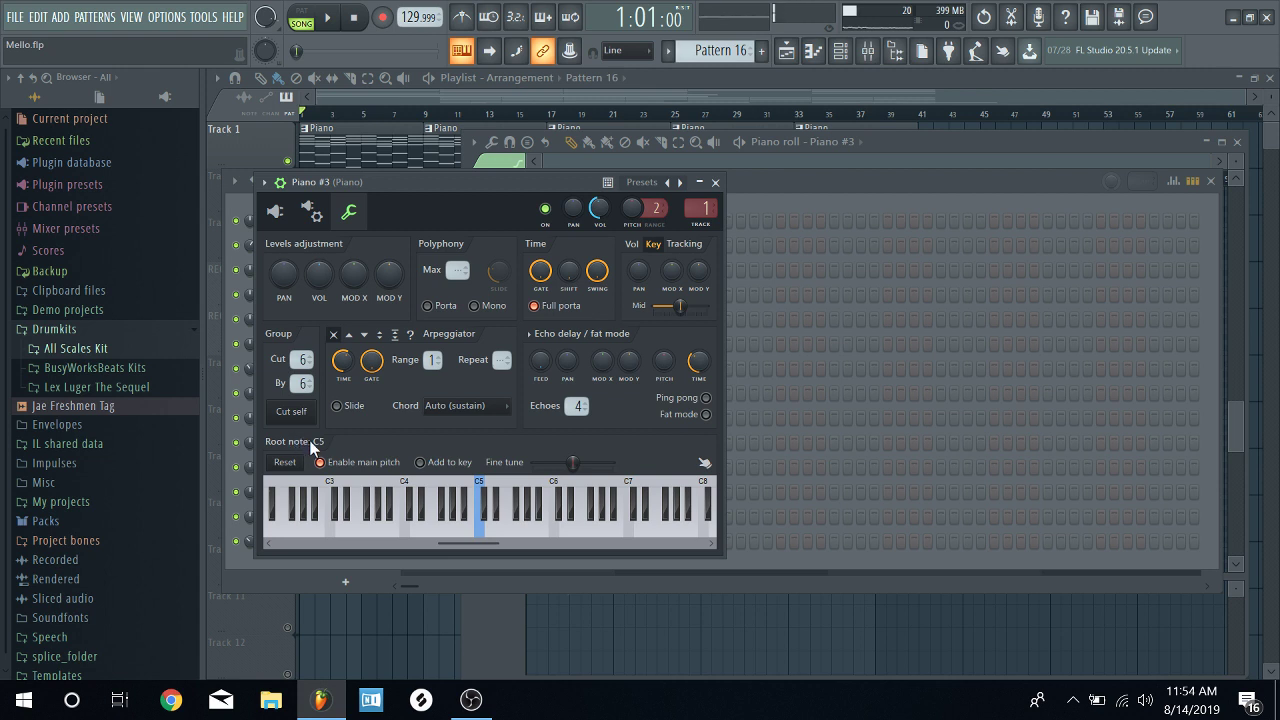
pyautogui.rightClick(488, 495)
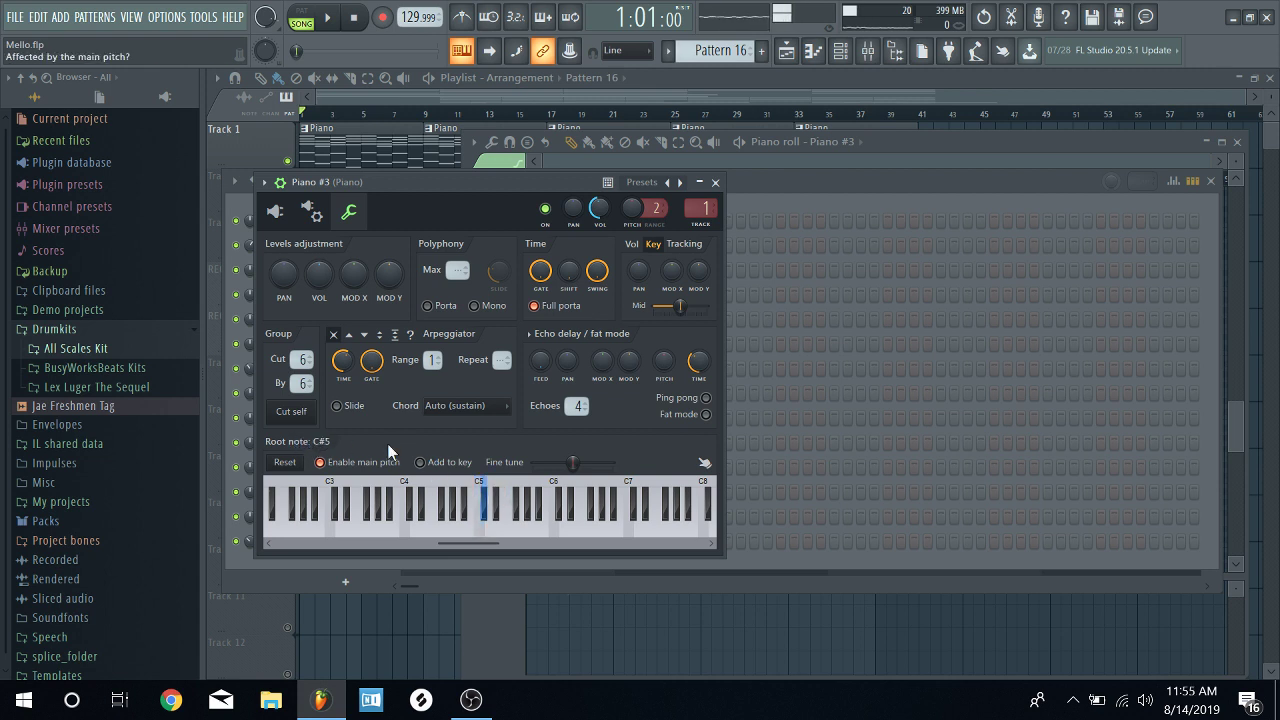
pyautogui.rightClick(491, 500)
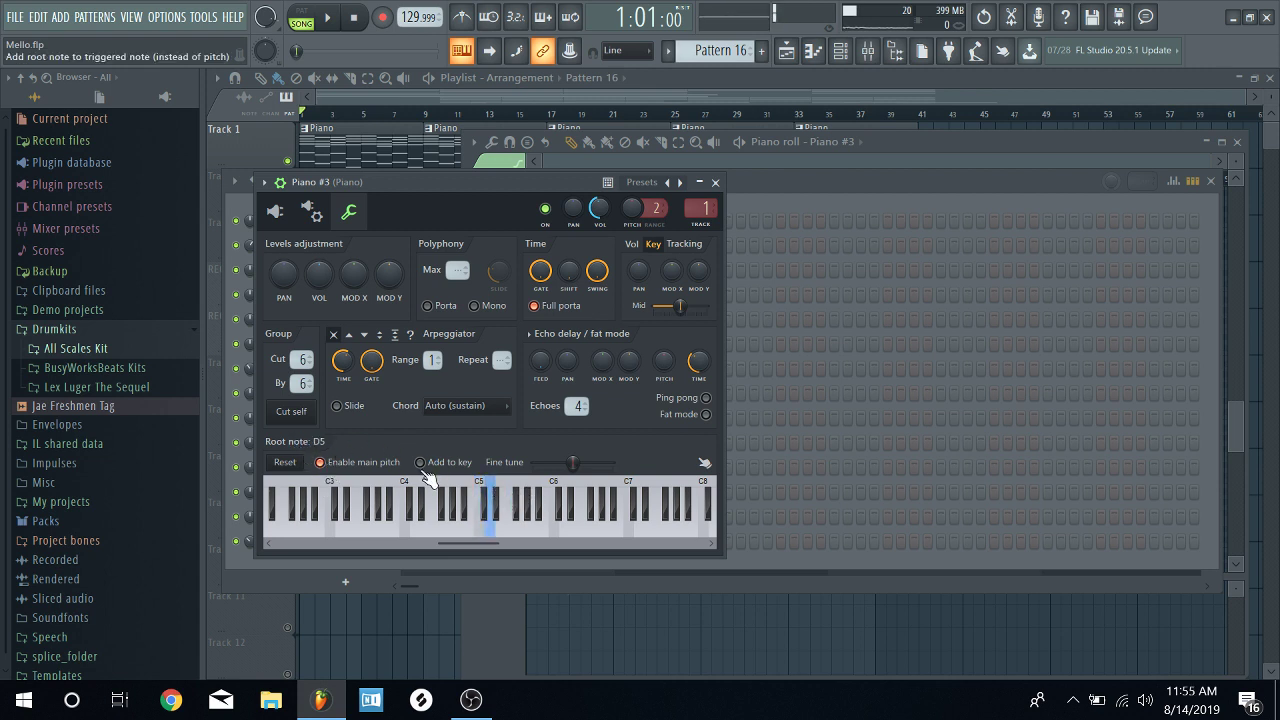
pyautogui.rightClick(497, 497)
pyautogui.rightClick(491, 500)
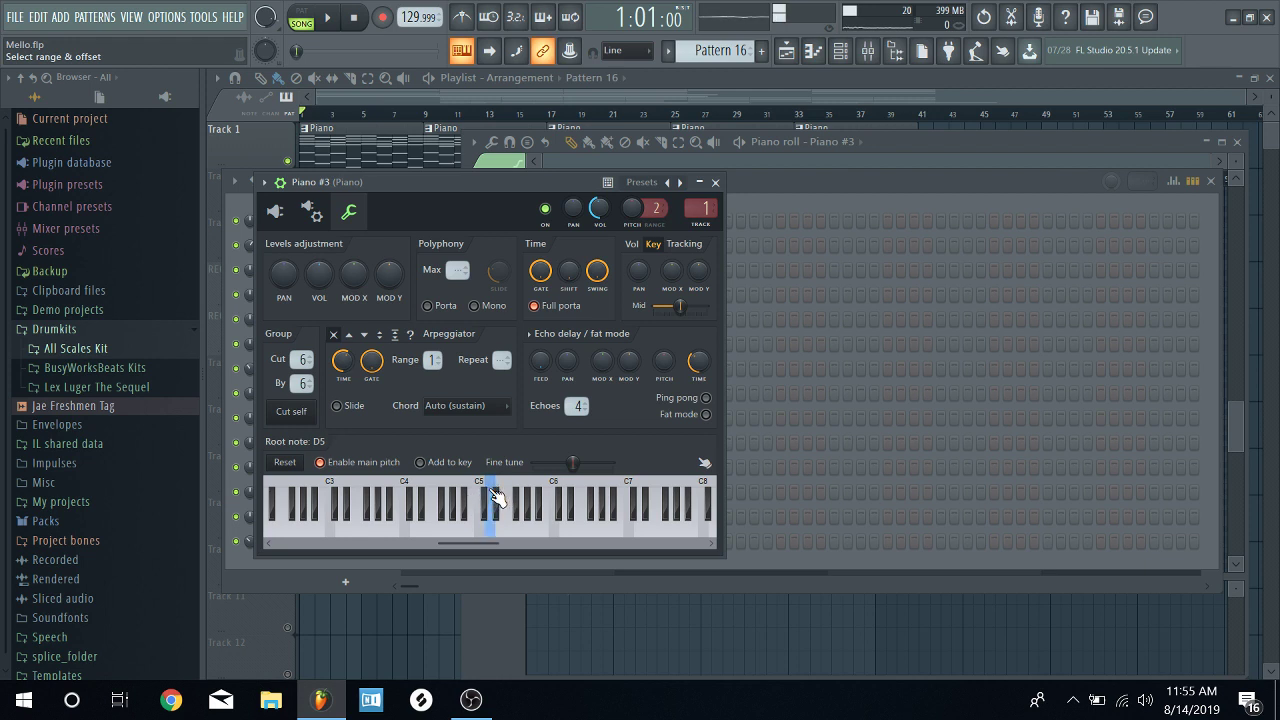
# - Return the Piano #3 root note to C5 after stepping through the higher keys, and close the channel settings
pyautogui.rightClick(500, 497)
pyautogui.rightClick(503, 497)
pyautogui.rightClick(518, 497)
pyautogui.rightClick(536, 497)
pyautogui.rightClick(544, 515)
pyautogui.rightClick(517, 500)
pyautogui.rightClick(482, 512)
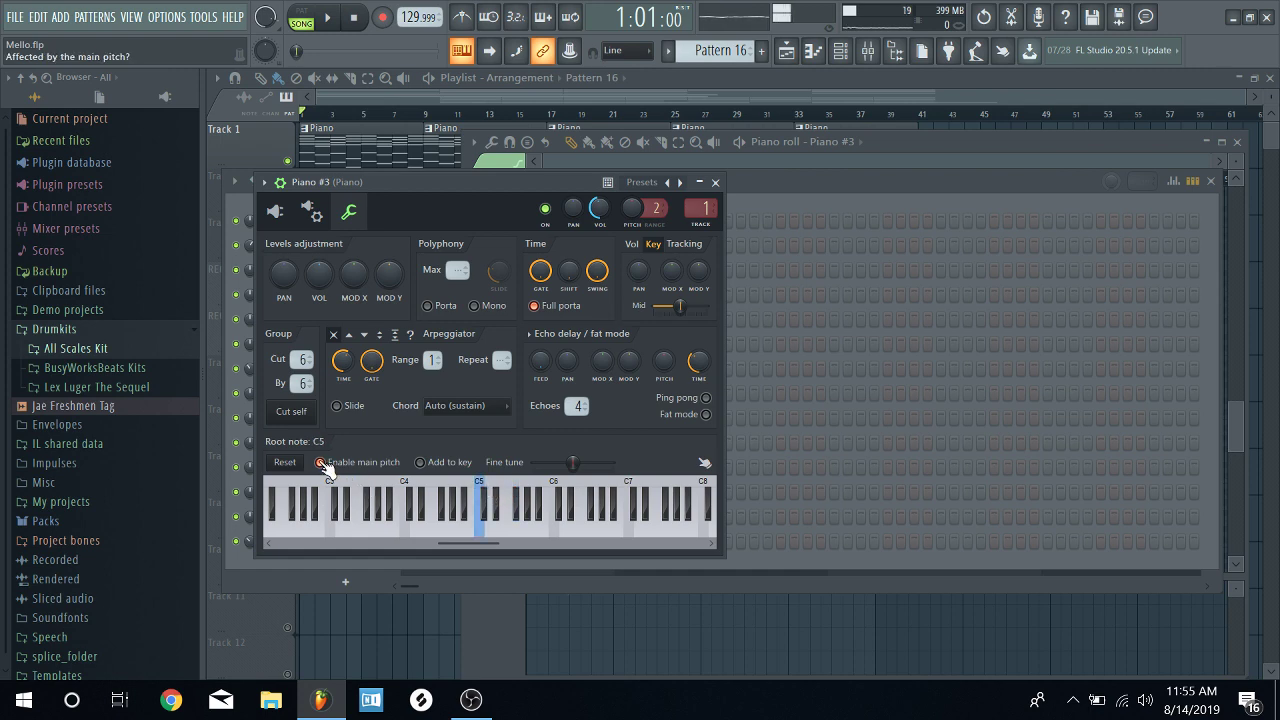
pyautogui.click(716, 183)
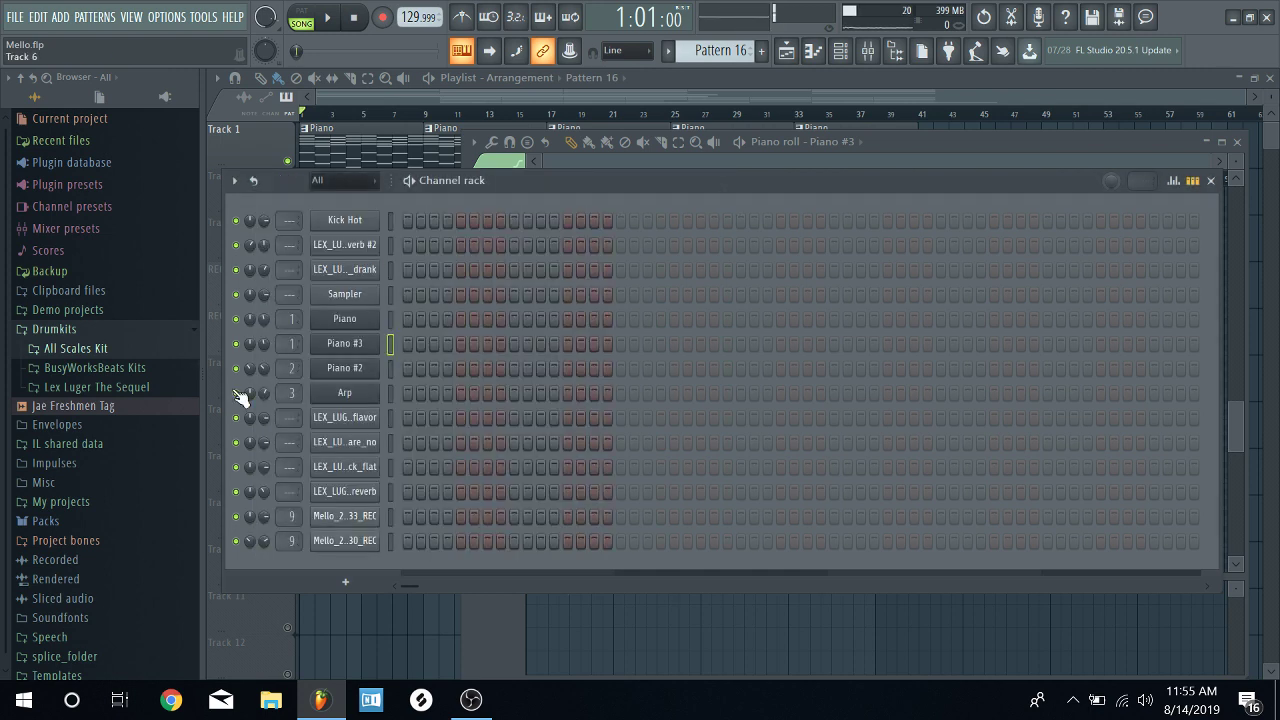
# - Open the piano roll for the Piano #3 channel in the new pattern
pyautogui.rightClick(352, 350)
pyautogui.click(405, 342)
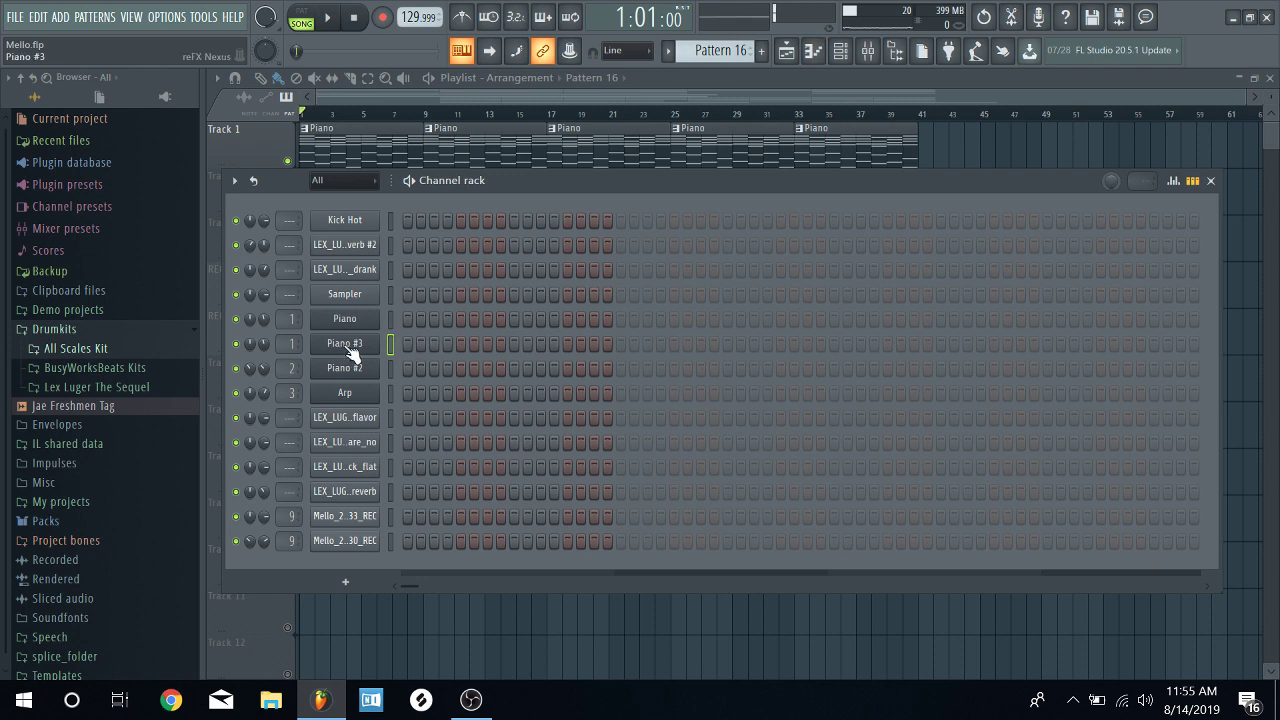
pyautogui.rightClick(352, 350)
pyautogui.click(408, 340)
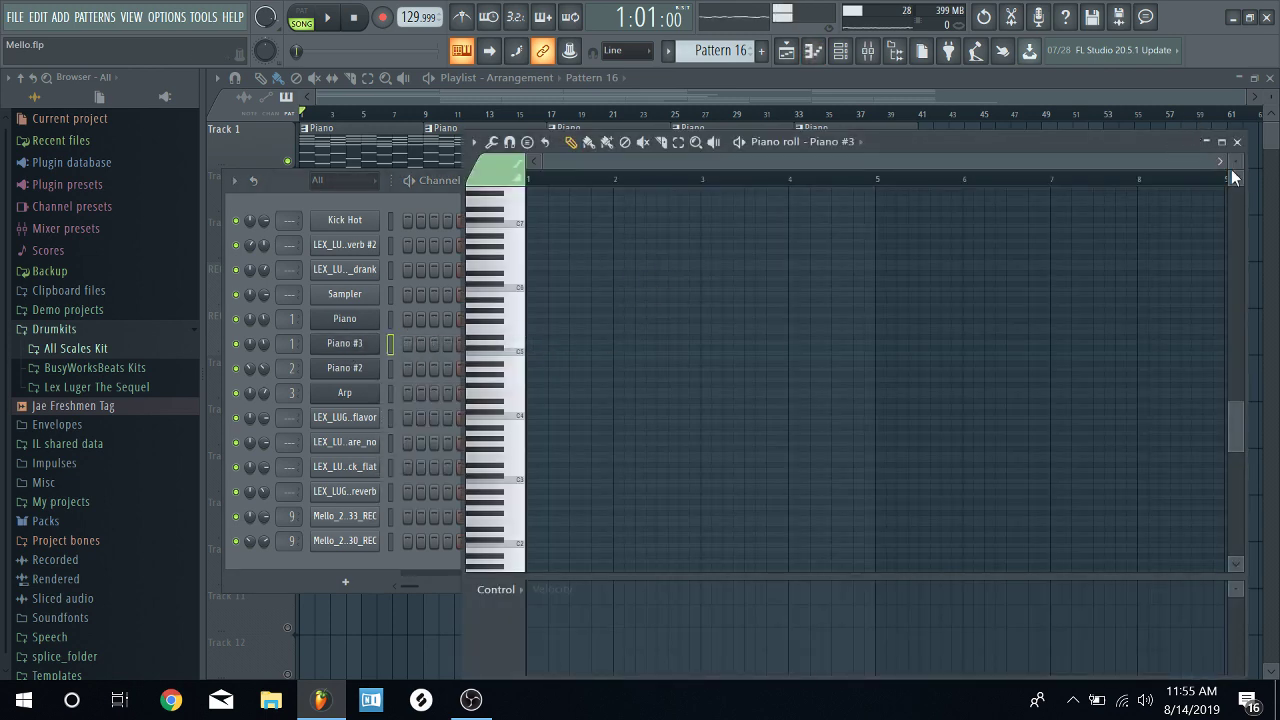
# - Stamp a Minor Natural (Aeolian) scale on C#5 at the start of bar 1, four bars long
pyautogui.moveTo(1234, 156); pyautogui.dragTo(1183, 153)
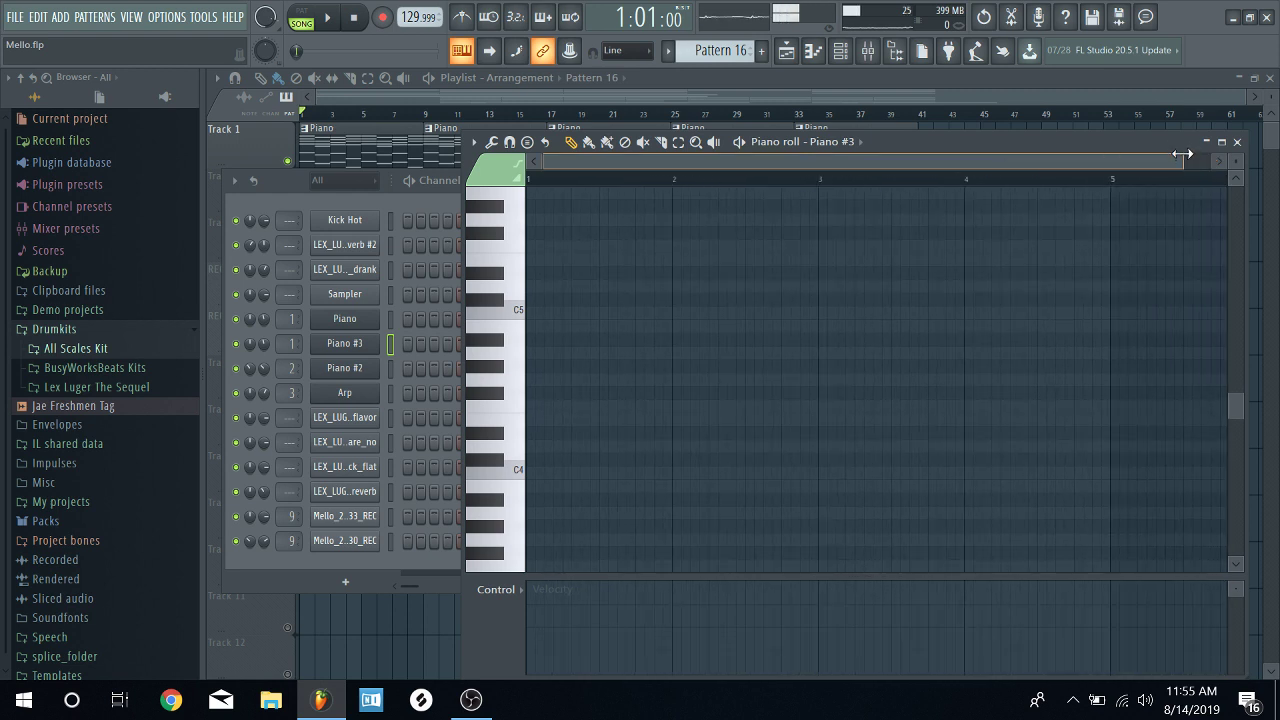
pyautogui.scroll(2, 603, 377)
pyautogui.click(510, 142)
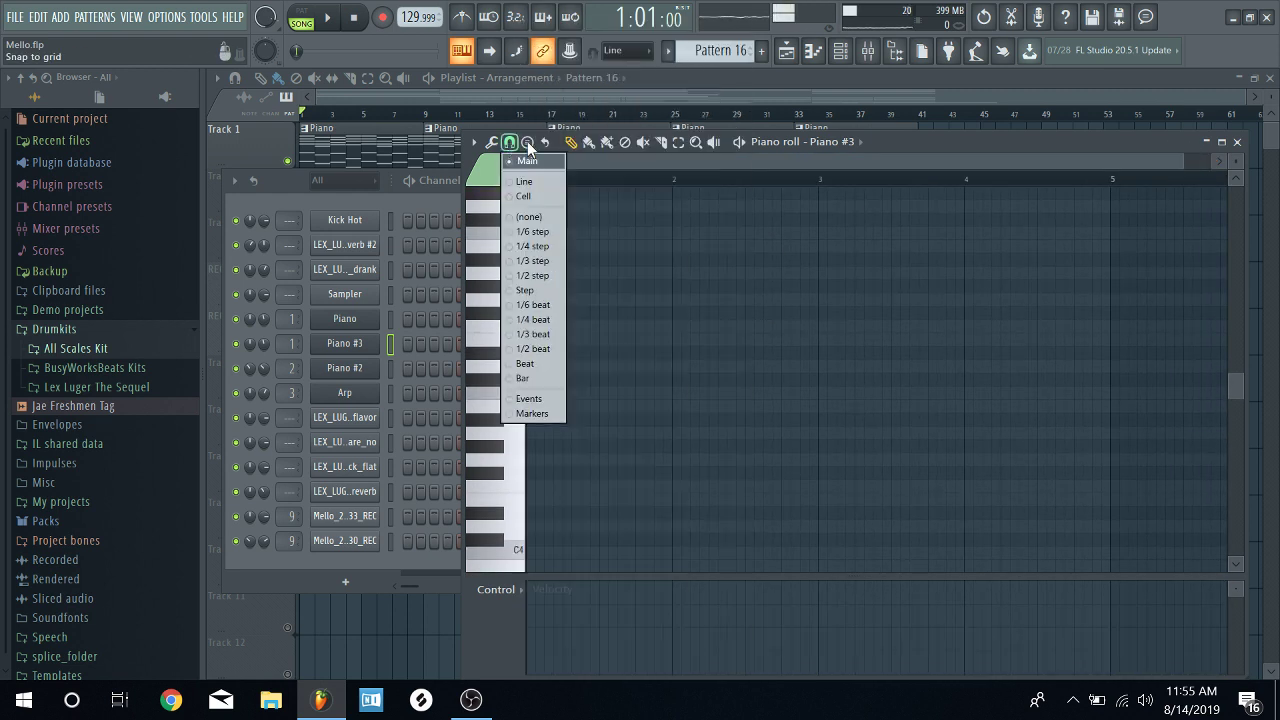
pyautogui.moveTo(527, 141)
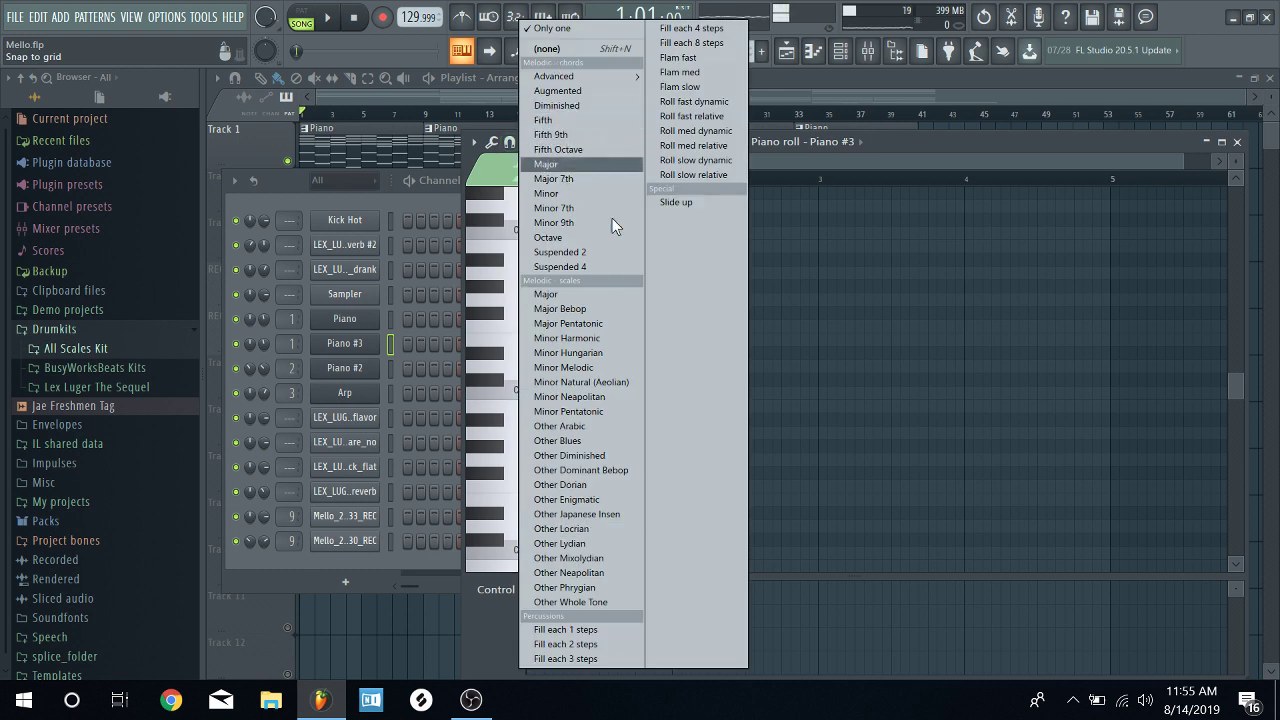
pyautogui.click(603, 384)
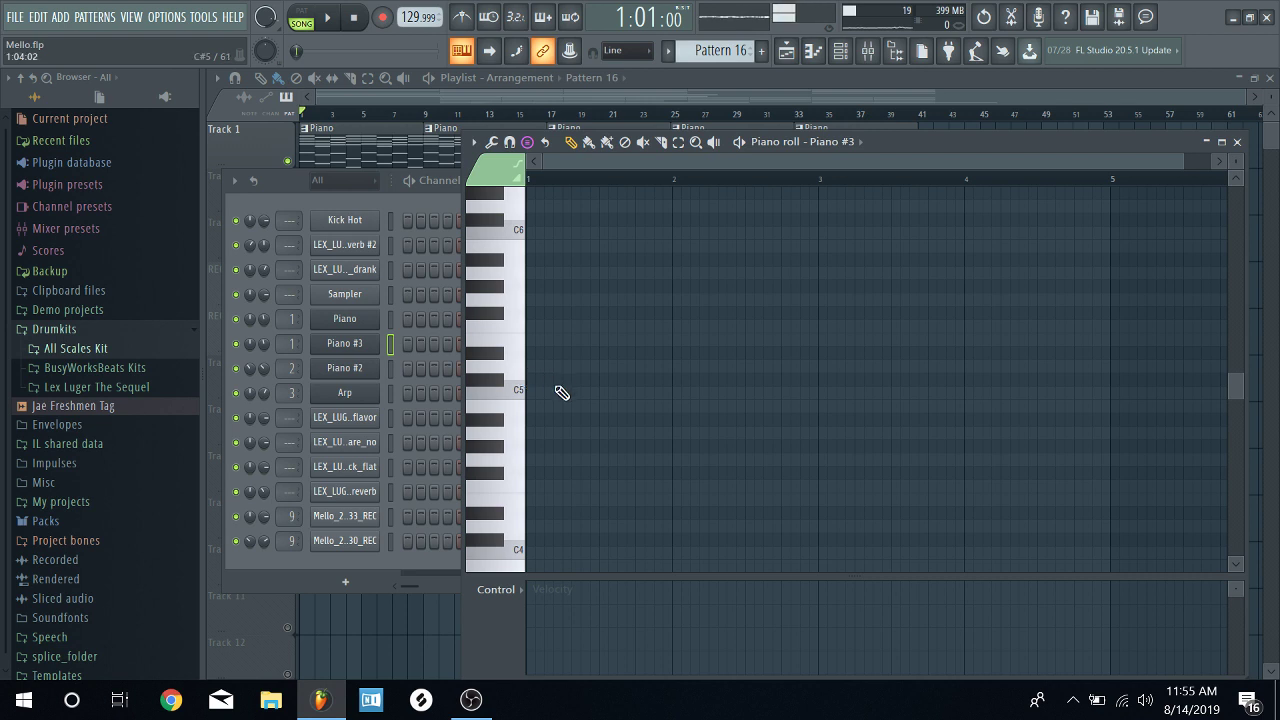
pyautogui.moveTo(560, 391); pyautogui.dragTo(508, 371)
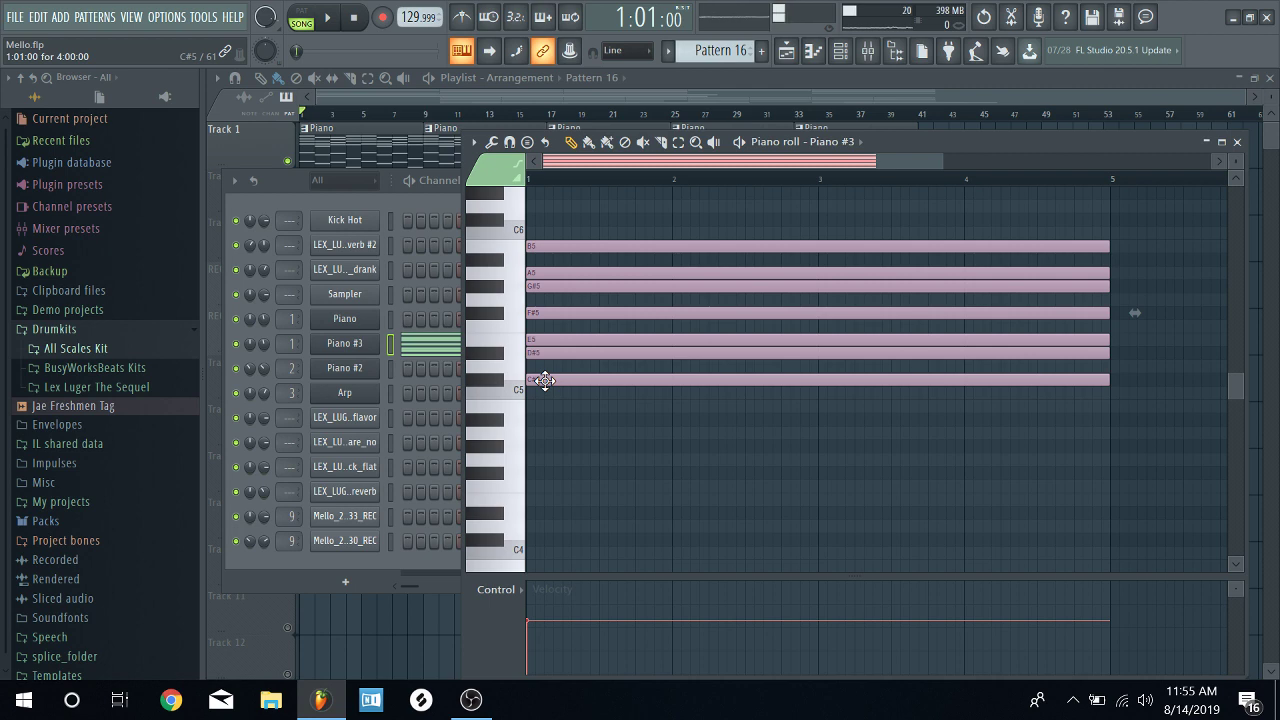
# - Duplicate the C# natural minor scale notes an octave higher, starting on C#6
pyautogui.hotkey('ctrl', 'z')
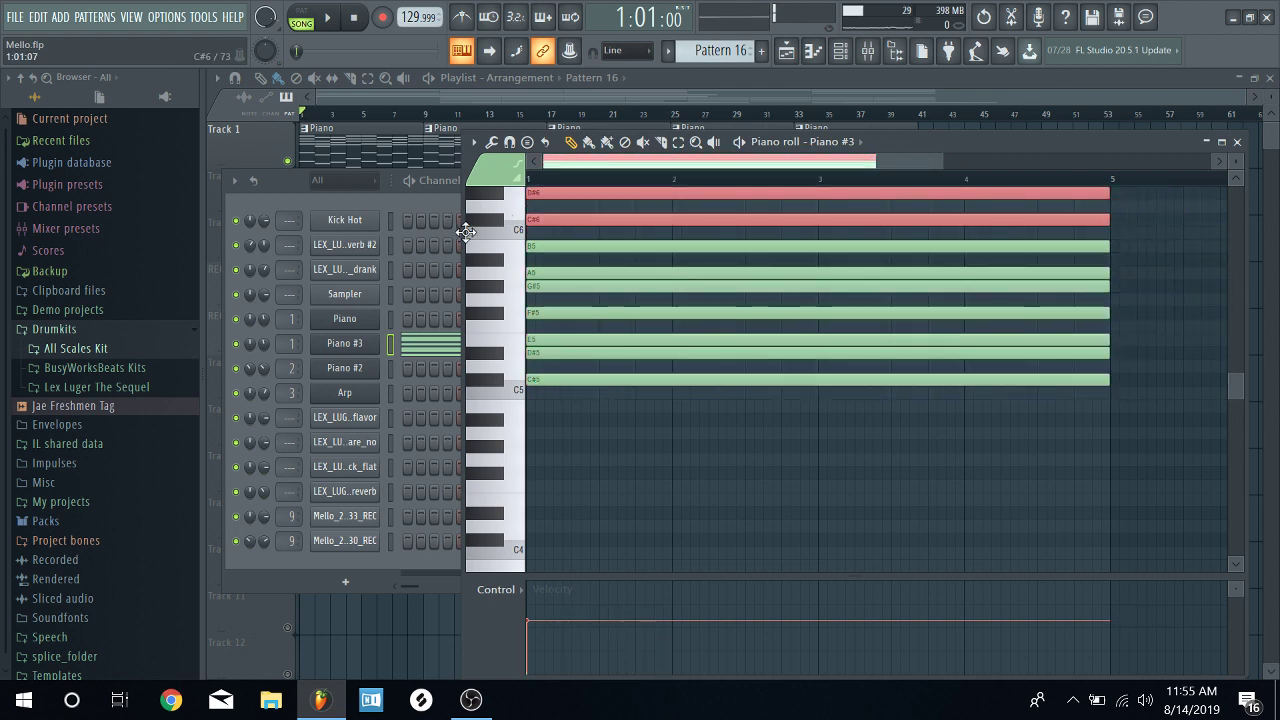
pyautogui.scroll(4, 548, 280)
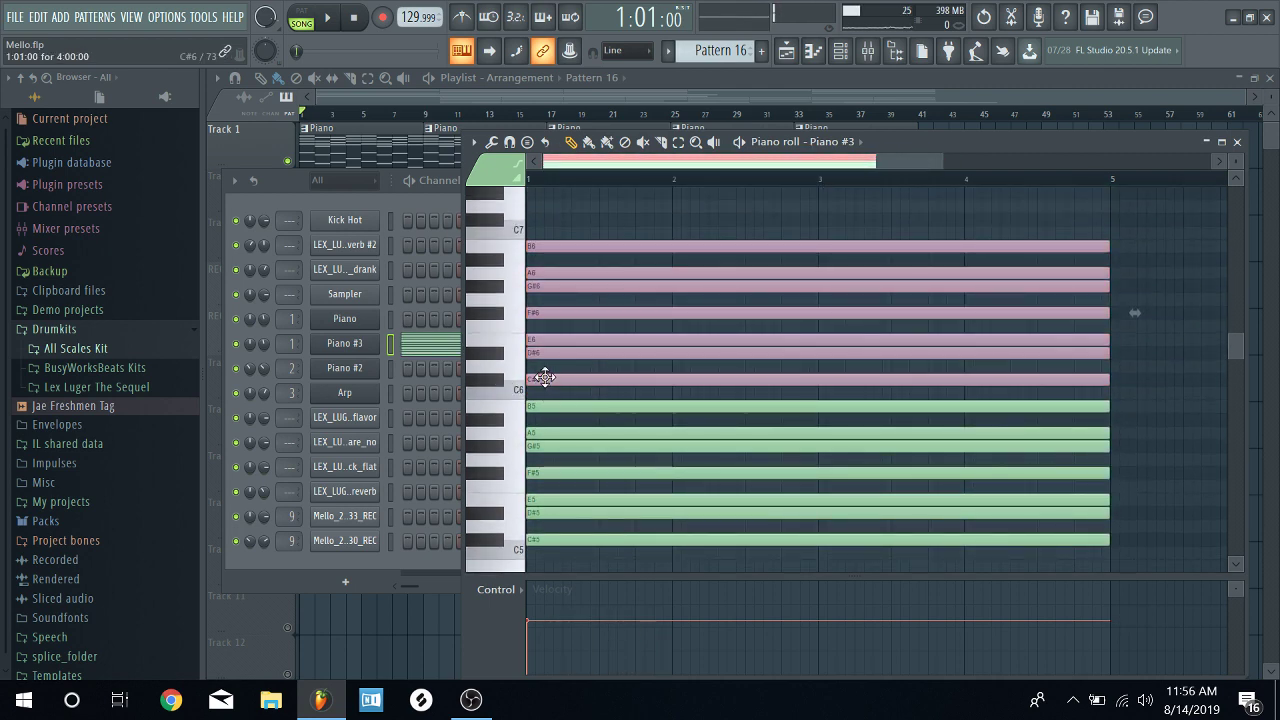
pyautogui.hotkey('ctrl', 'z')
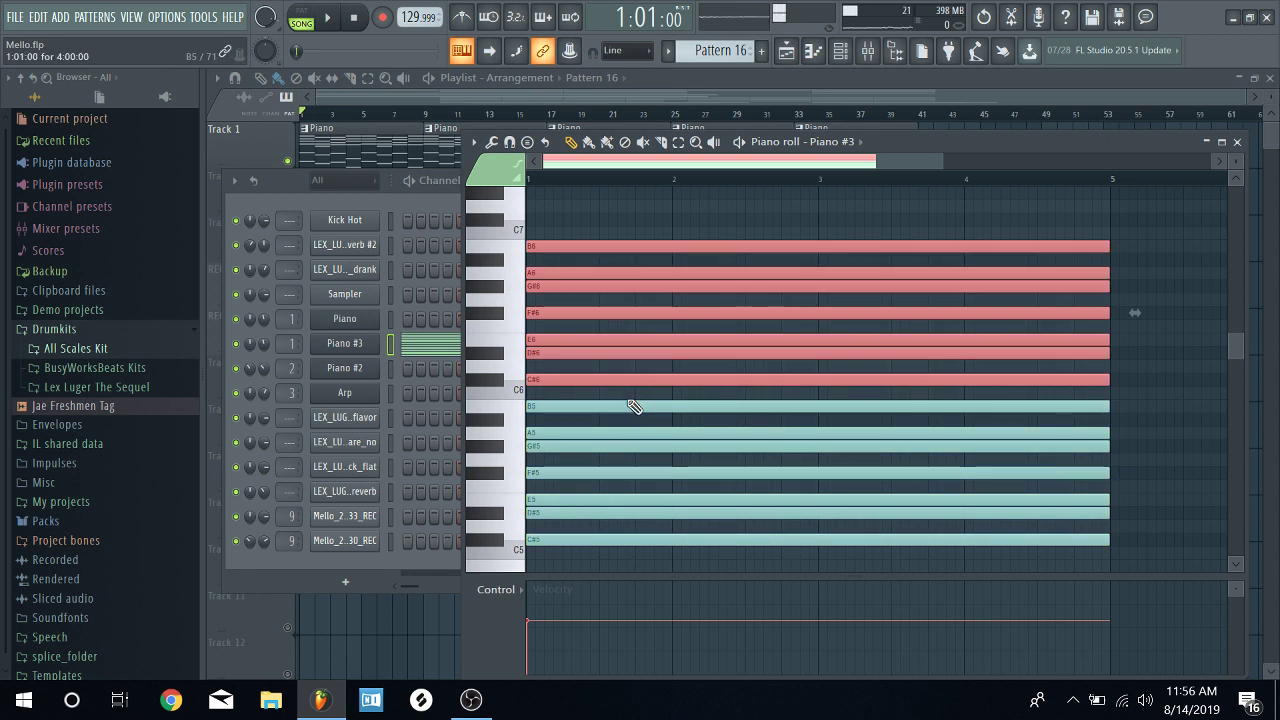
pyautogui.hotkey('ctrl', 'z')
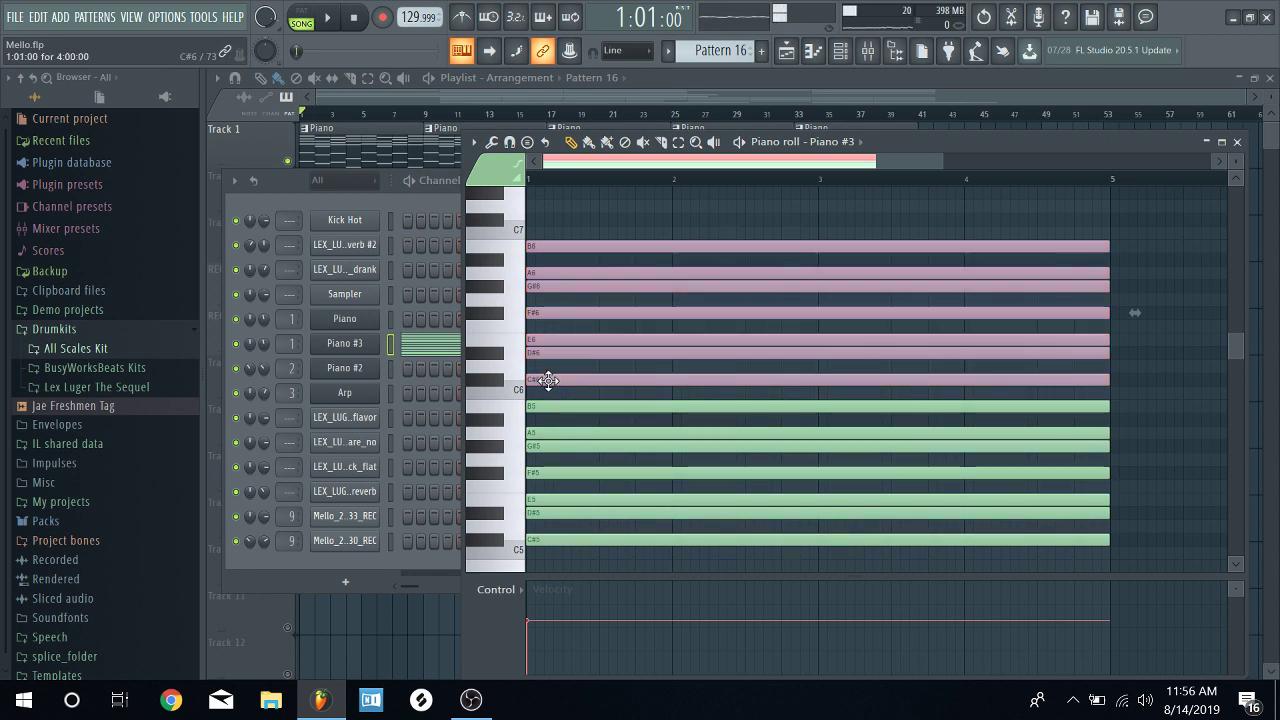
pyautogui.hotkey('ctrl', 'z')
pyautogui.hotkey('ctrl', 'z')
# - Extend the C# natural minor scale notes into the lower octaves, down to C#3
pyautogui.moveTo(536, 381); pyautogui.dragTo(400, 517)
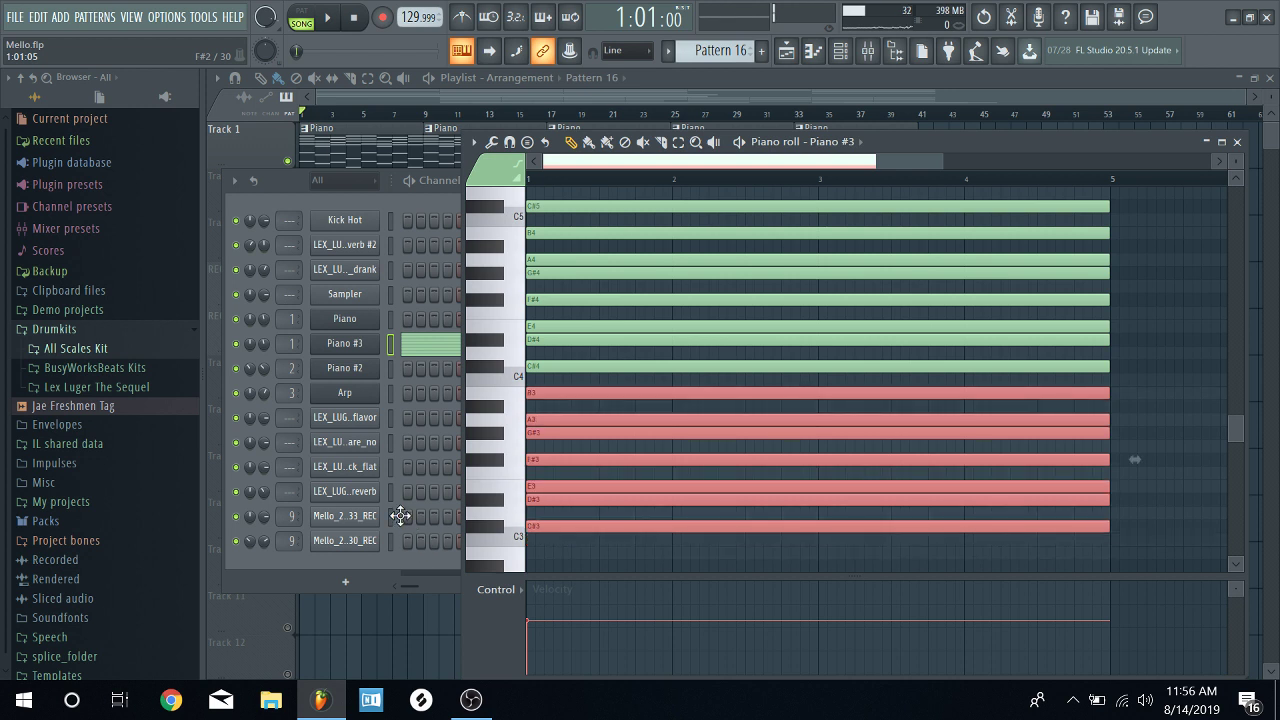
pyautogui.moveTo(940, 155); pyautogui.dragTo(1010, 160)
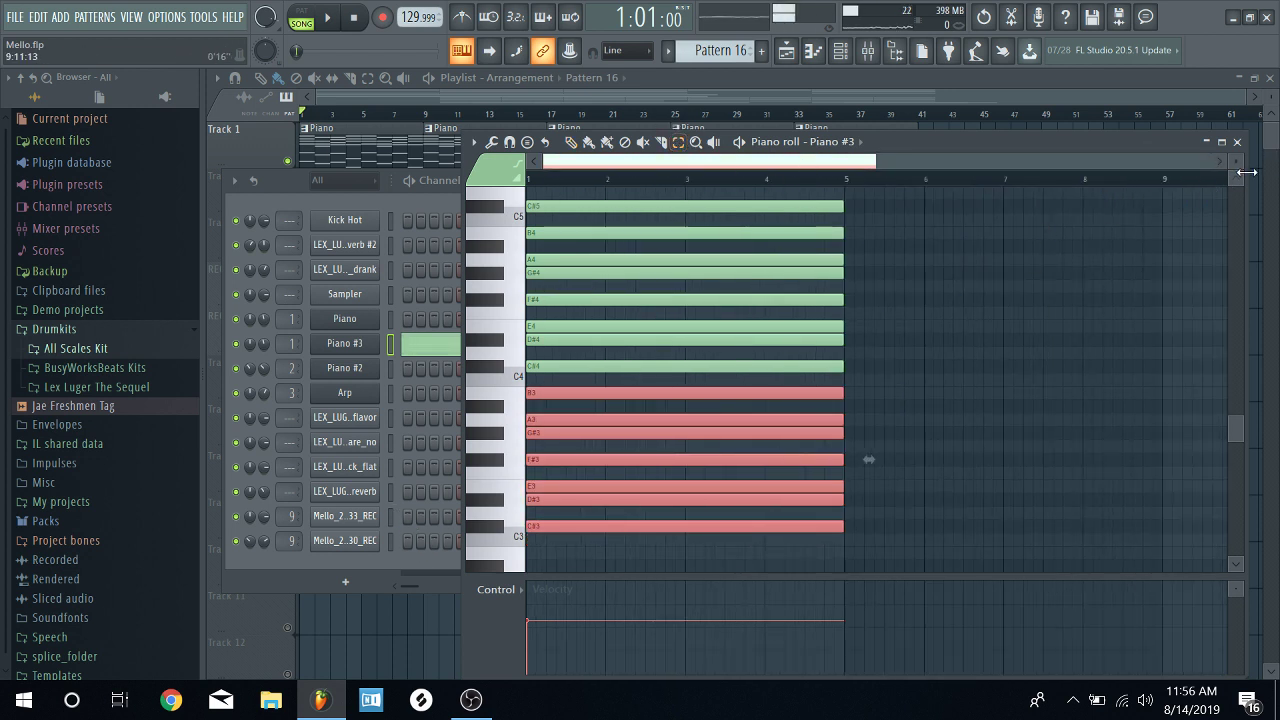
pyautogui.scroll(-5, 1235, 165)
pyautogui.scroll(2, 891, 449)
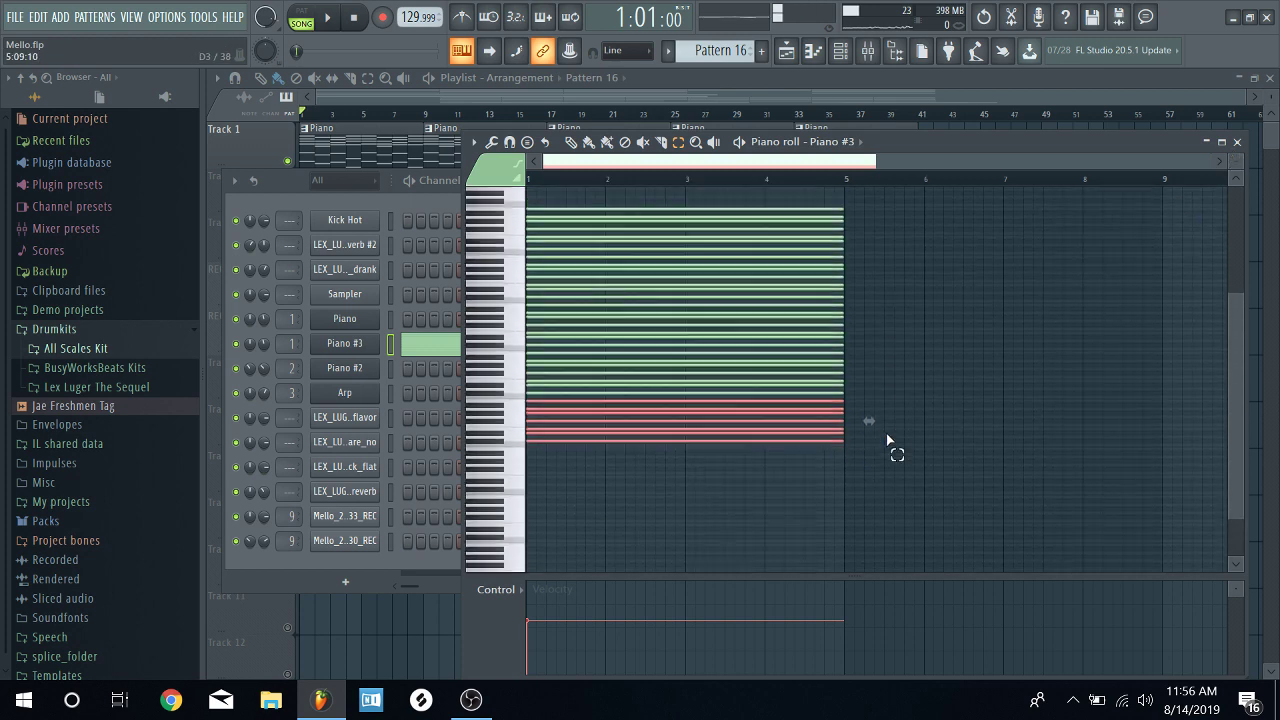
# - Select all the C# natural minor scale notes and stretch them to eight bars, ending at bar 9
pyautogui.click(883, 486)
pyautogui.hotkey('ctrl', 'a')
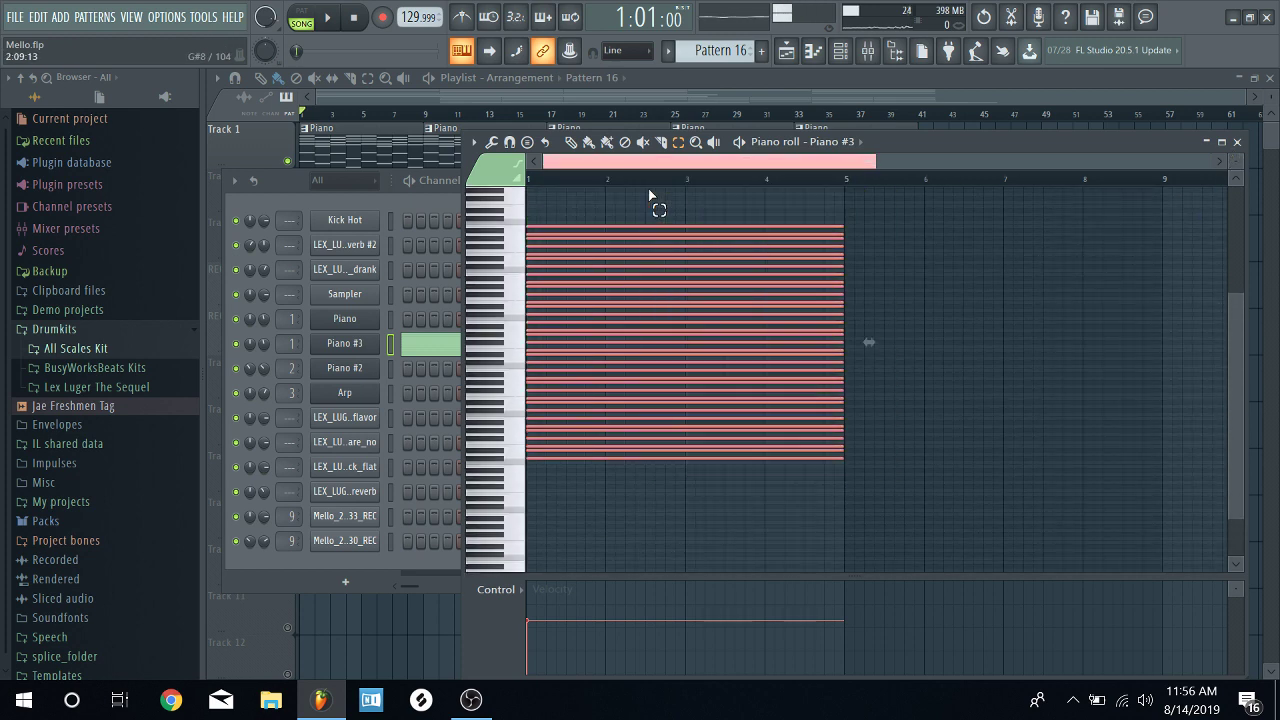
pyautogui.click(571, 142)
pyautogui.moveTo(863, 341); pyautogui.dragTo(1182, 391)
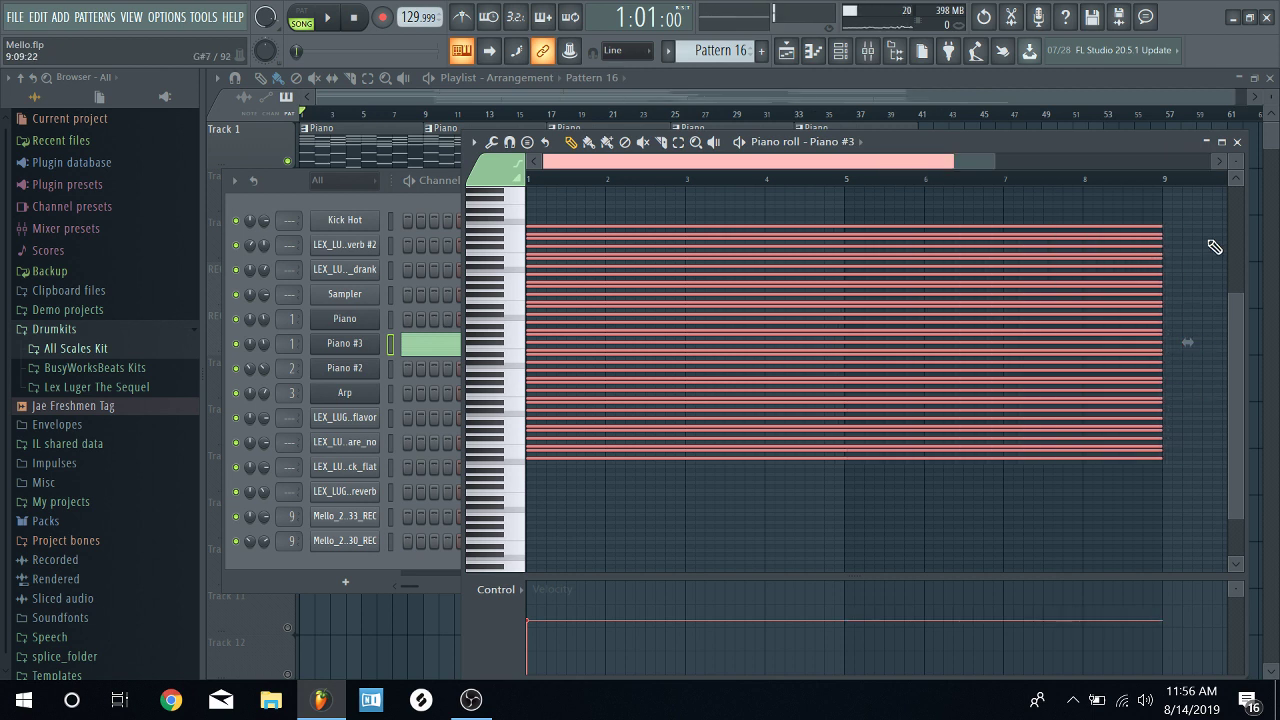
# - Cut the scale notes from the Piano #3 channel and paste them into the Sampler channel
pyautogui.click(1237, 142)
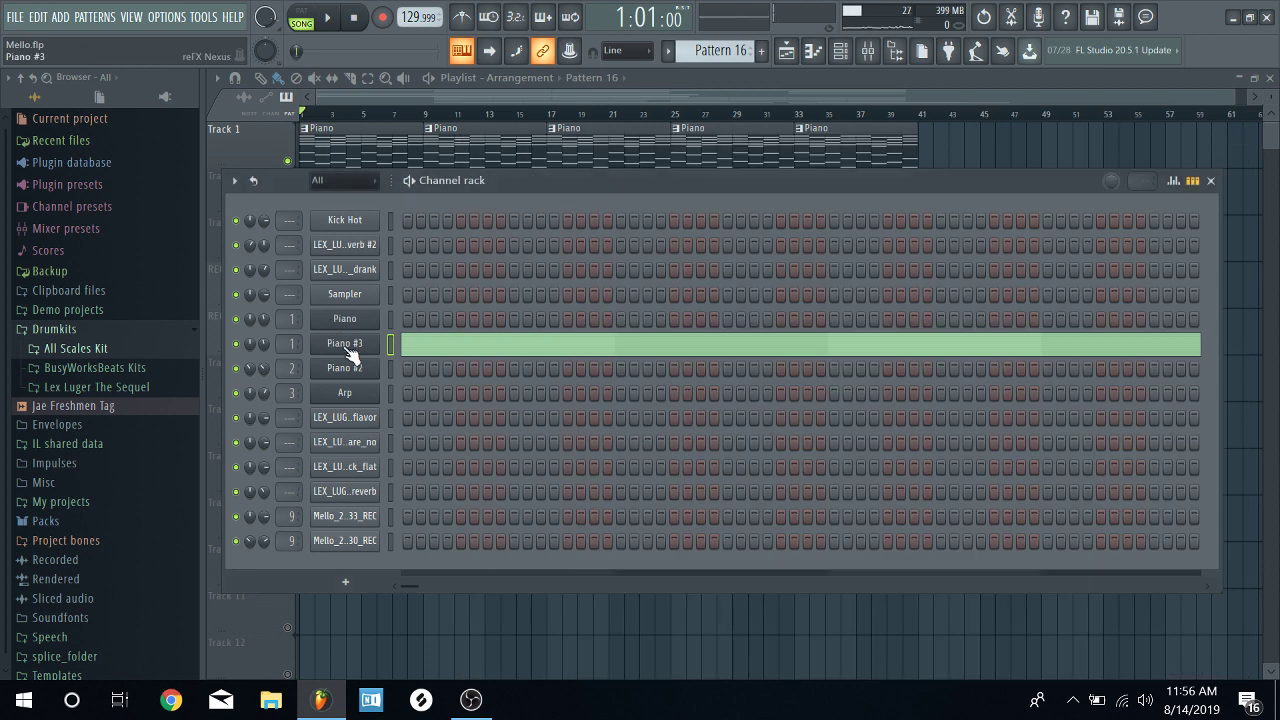
pyautogui.rightClick(376, 341)
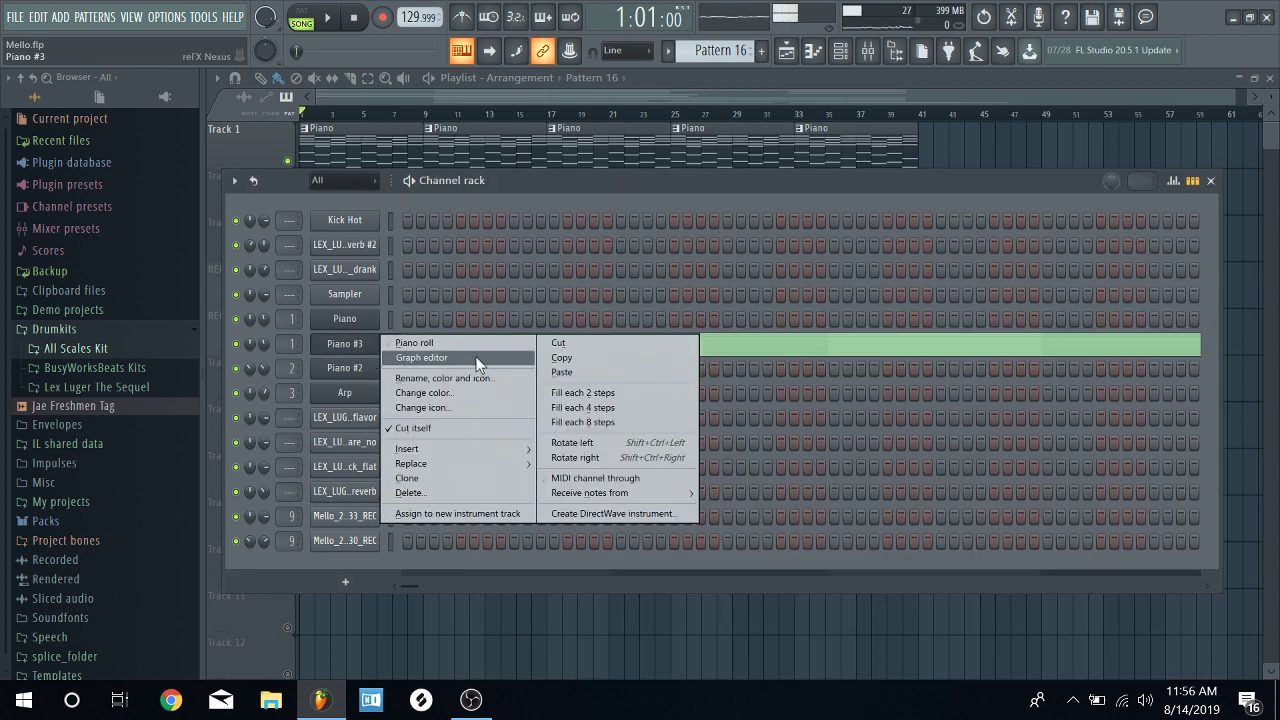
pyautogui.click(567, 346)
pyautogui.rightClick(345, 294)
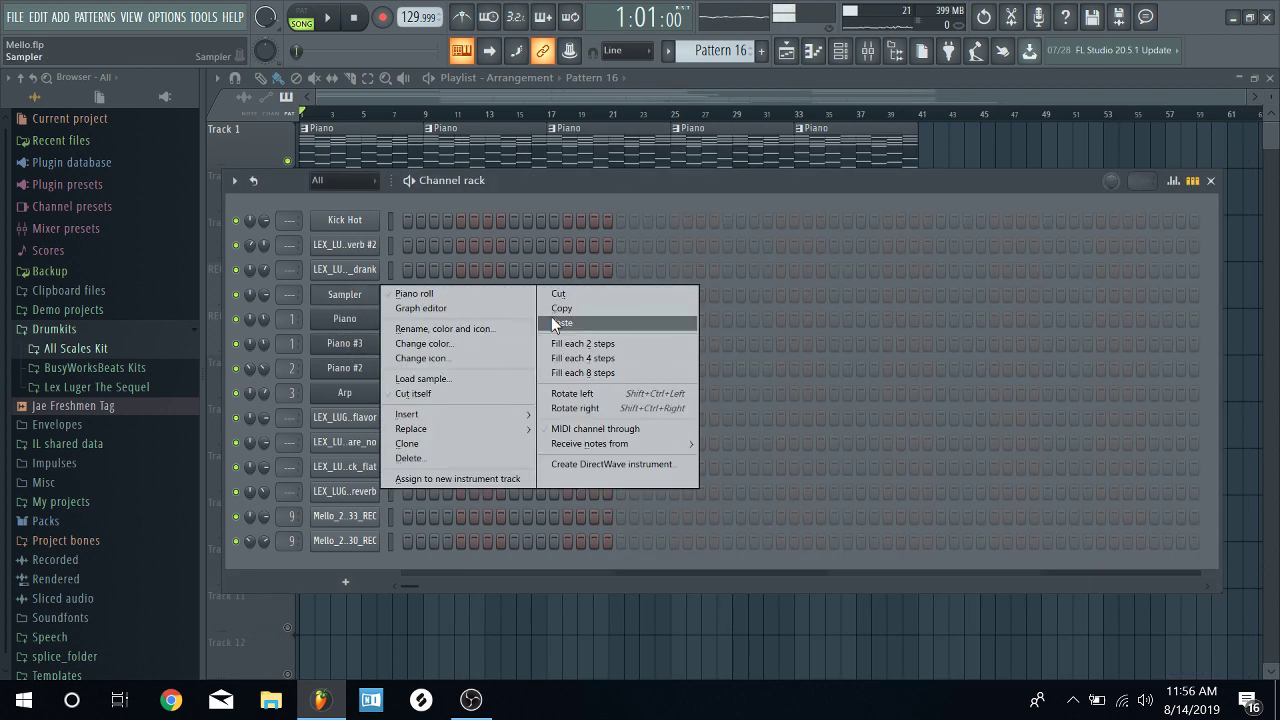
pyautogui.click(553, 320)
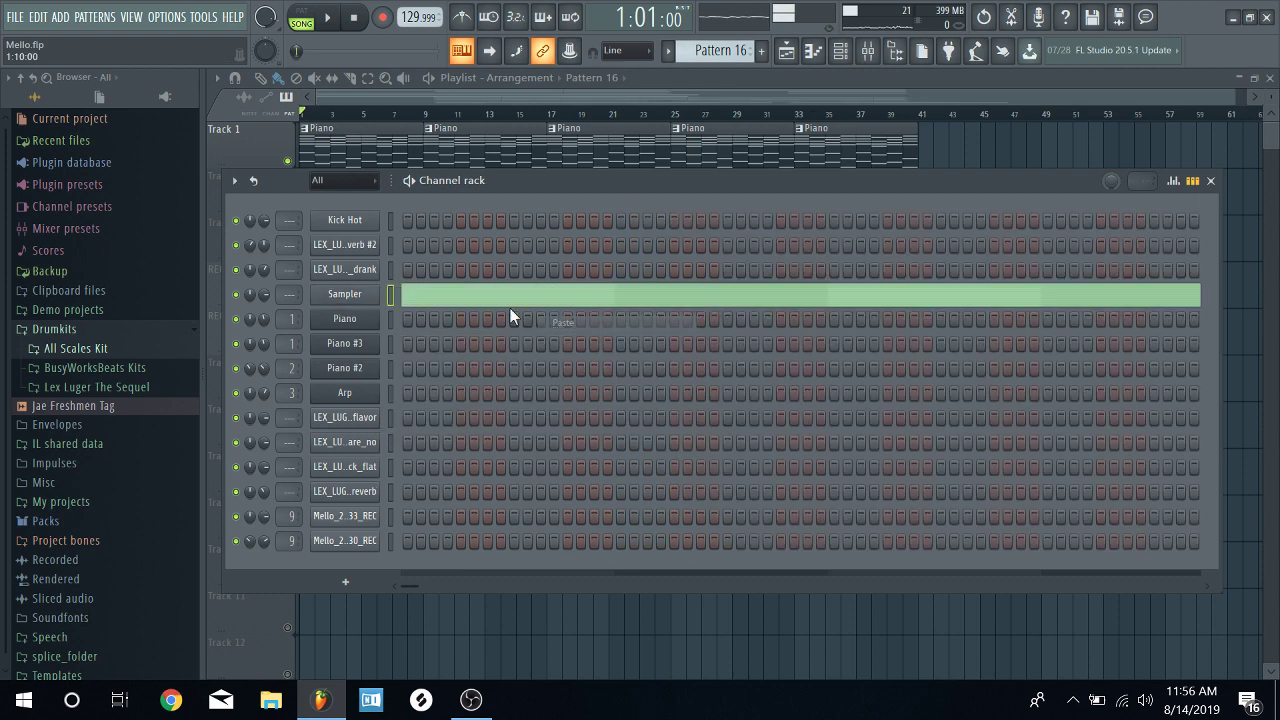
pyautogui.rightClick(344, 293)
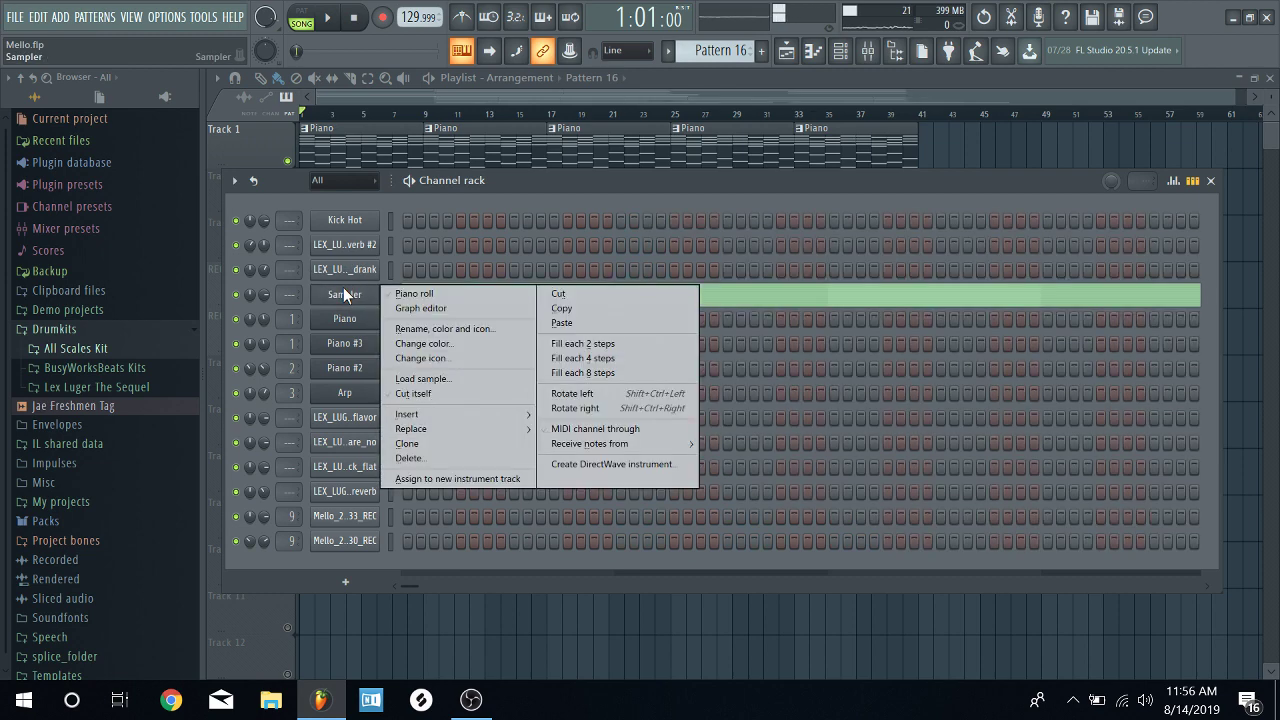
pyautogui.moveTo(487, 414)
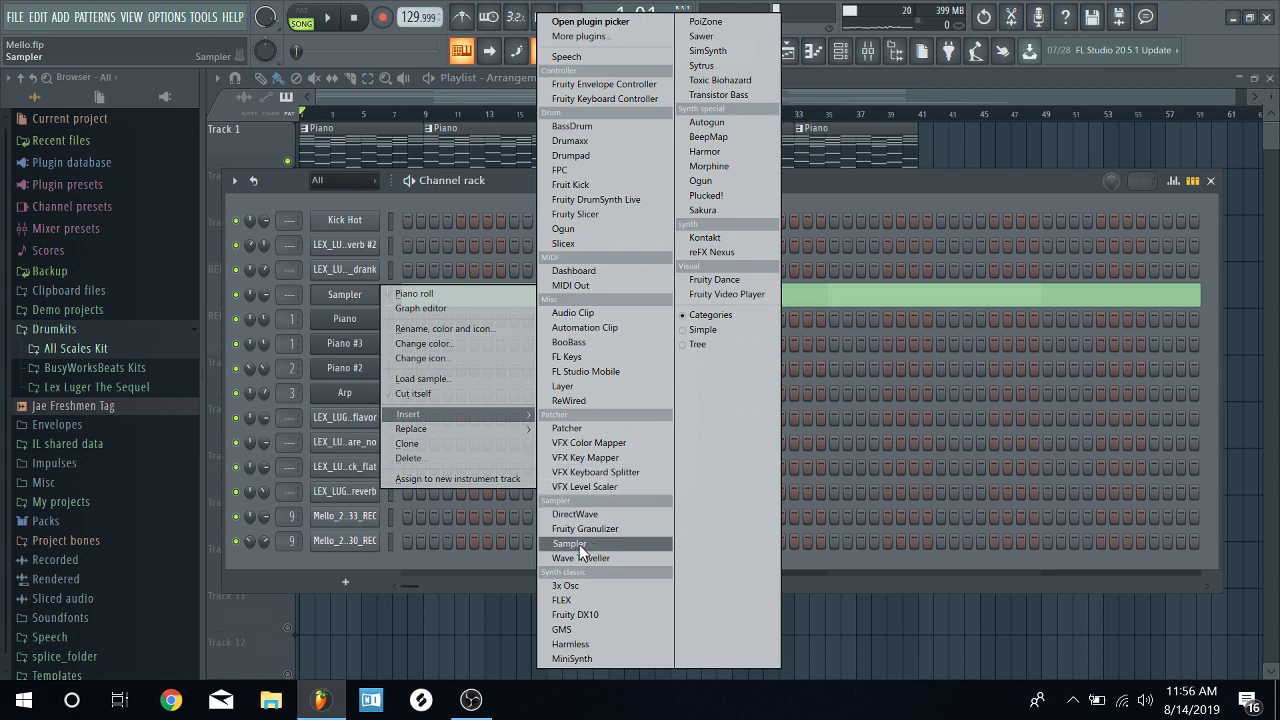
pyautogui.click(330, 300)
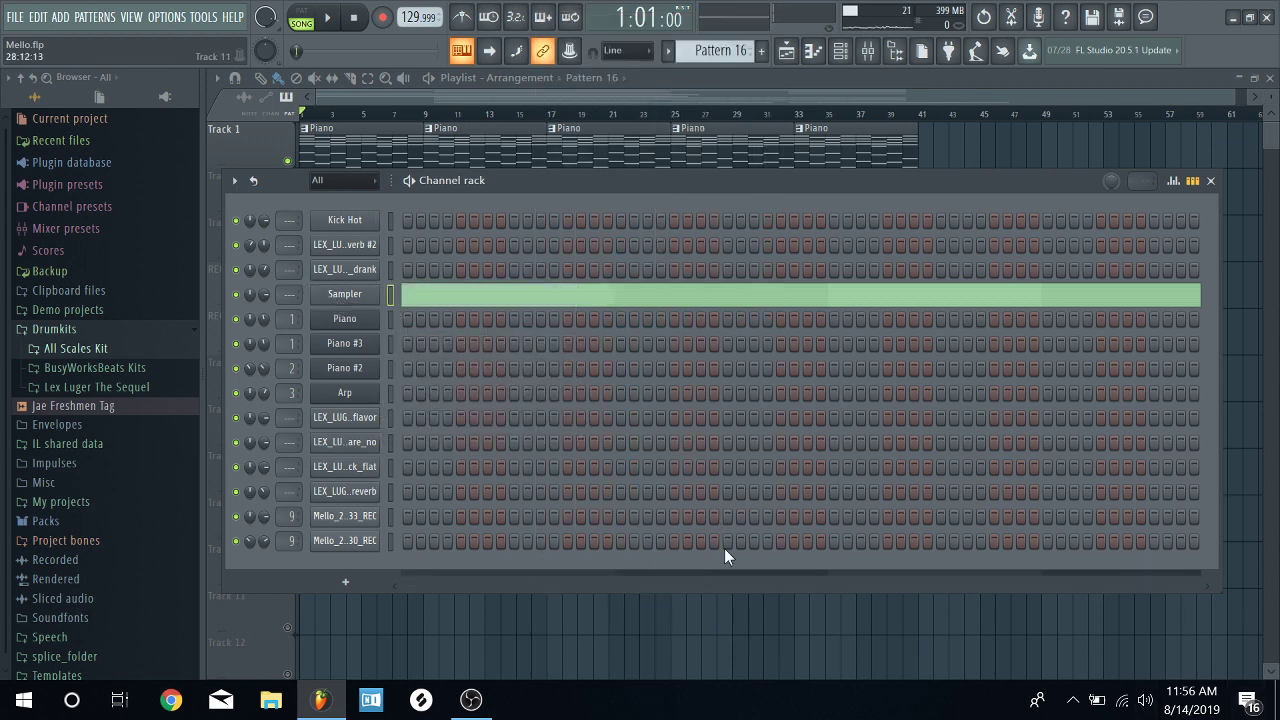
# - Open the Piano #3 piano roll with the Sampler's scale notes ghosted in the background, enlarged around octaves 3 to 6
pyautogui.rightClick(370, 343)
pyautogui.click(392, 343)
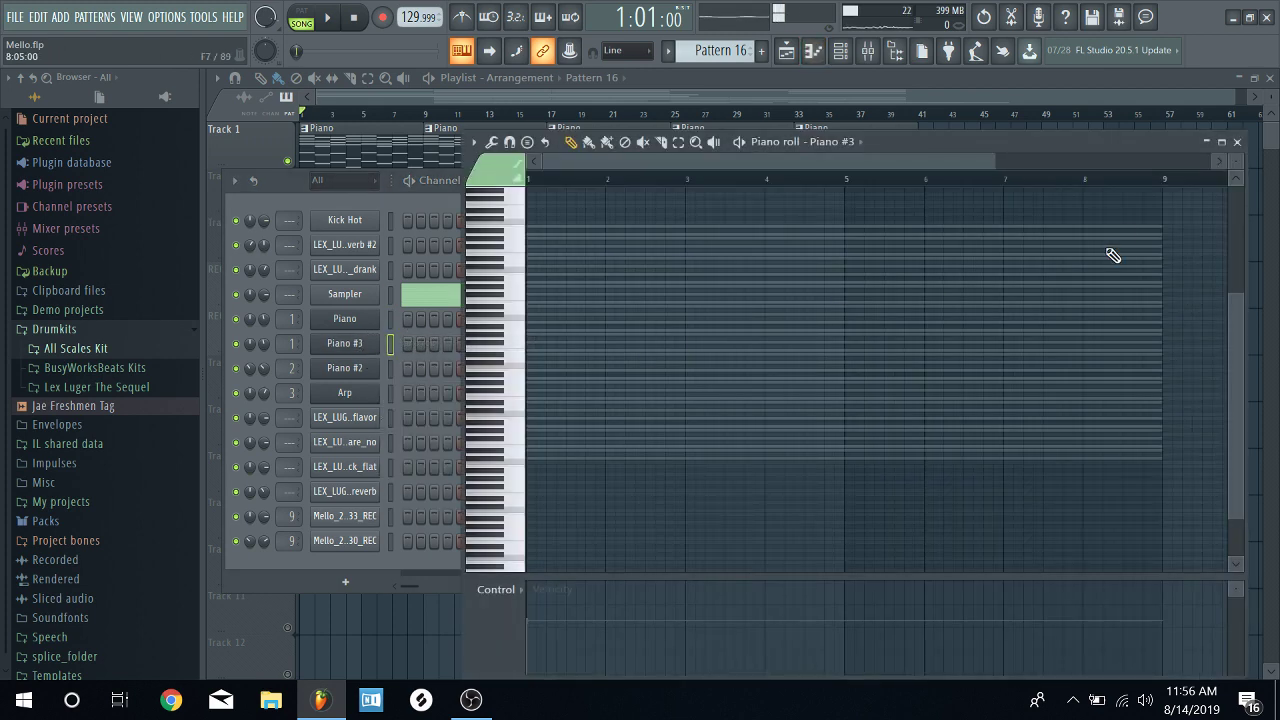
pyautogui.scroll(3, 1237, 165)
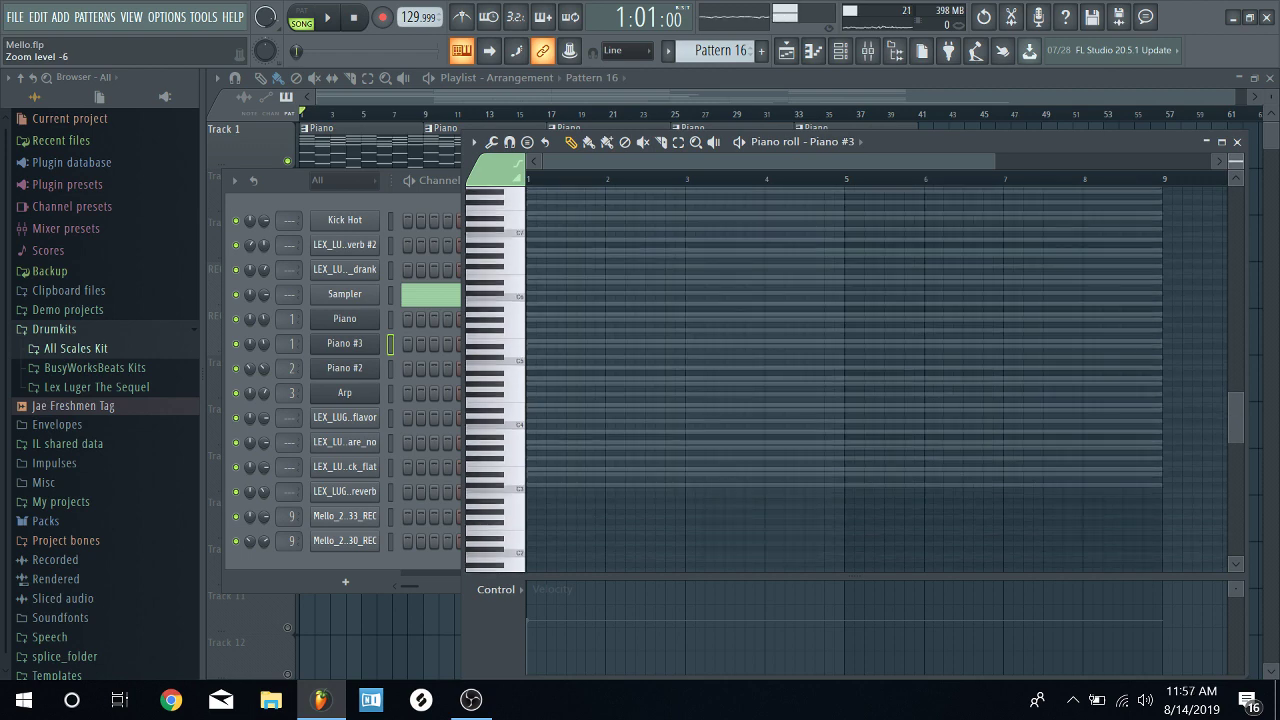
pyautogui.scroll(1, 1060, 310)
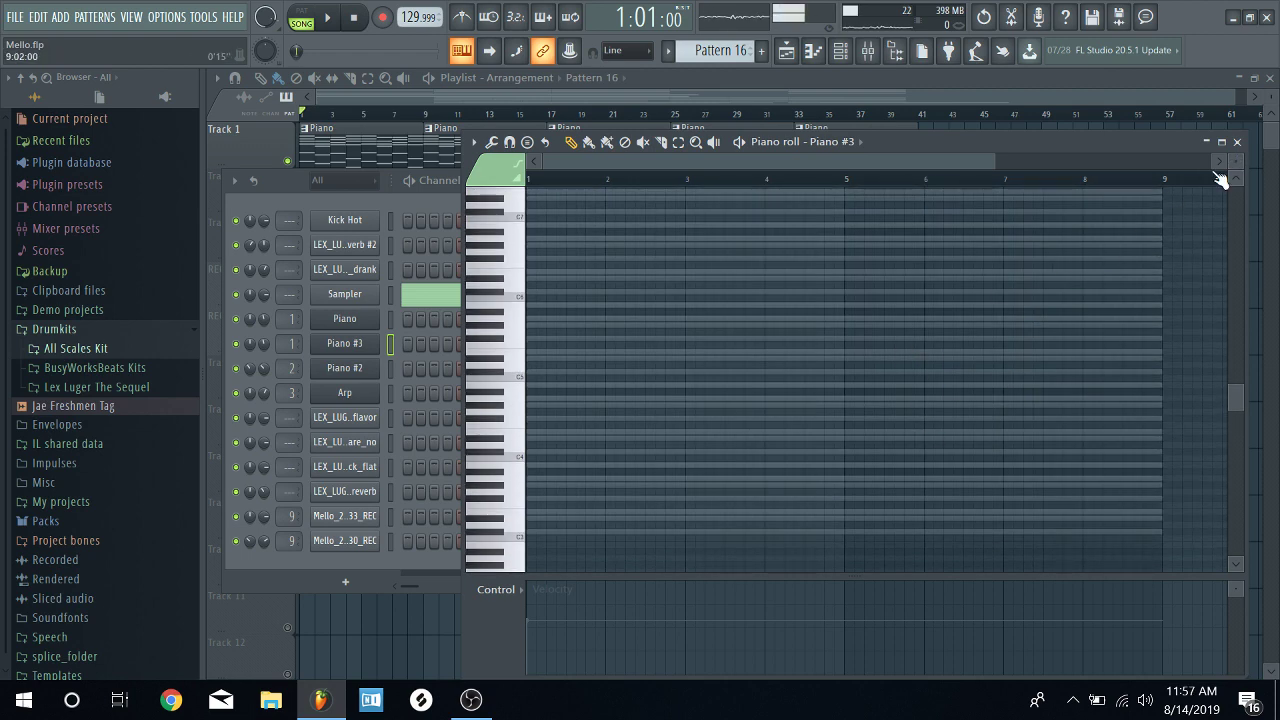
pyautogui.scroll(1, 1237, 165)
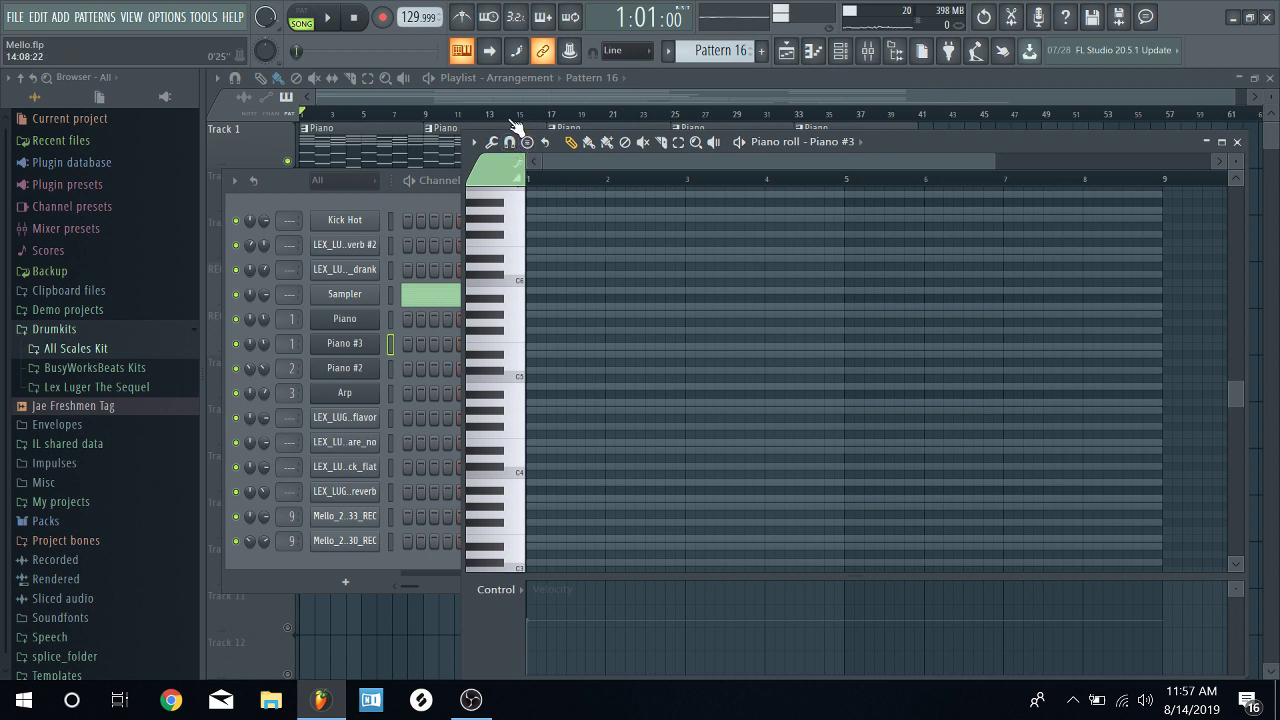
# - Check the Ghost channels setting among the piano roll's helper options
pyautogui.click(490, 143)
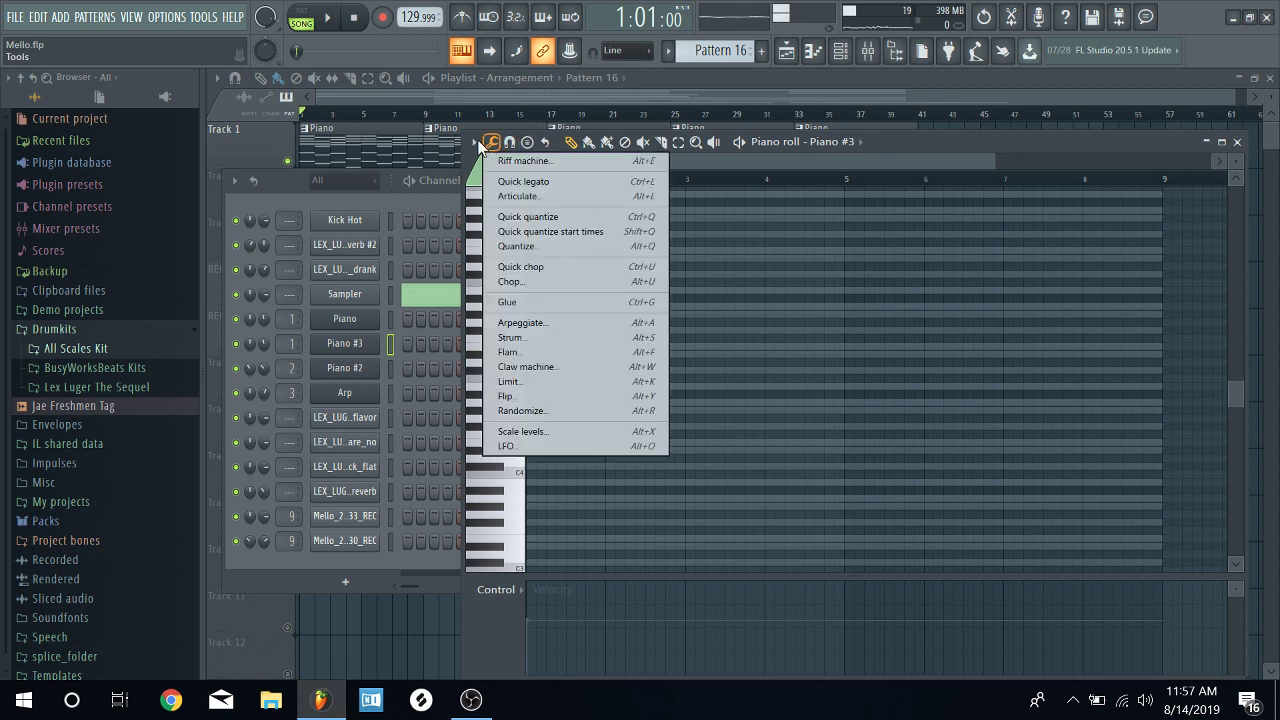
pyautogui.click(474, 143)
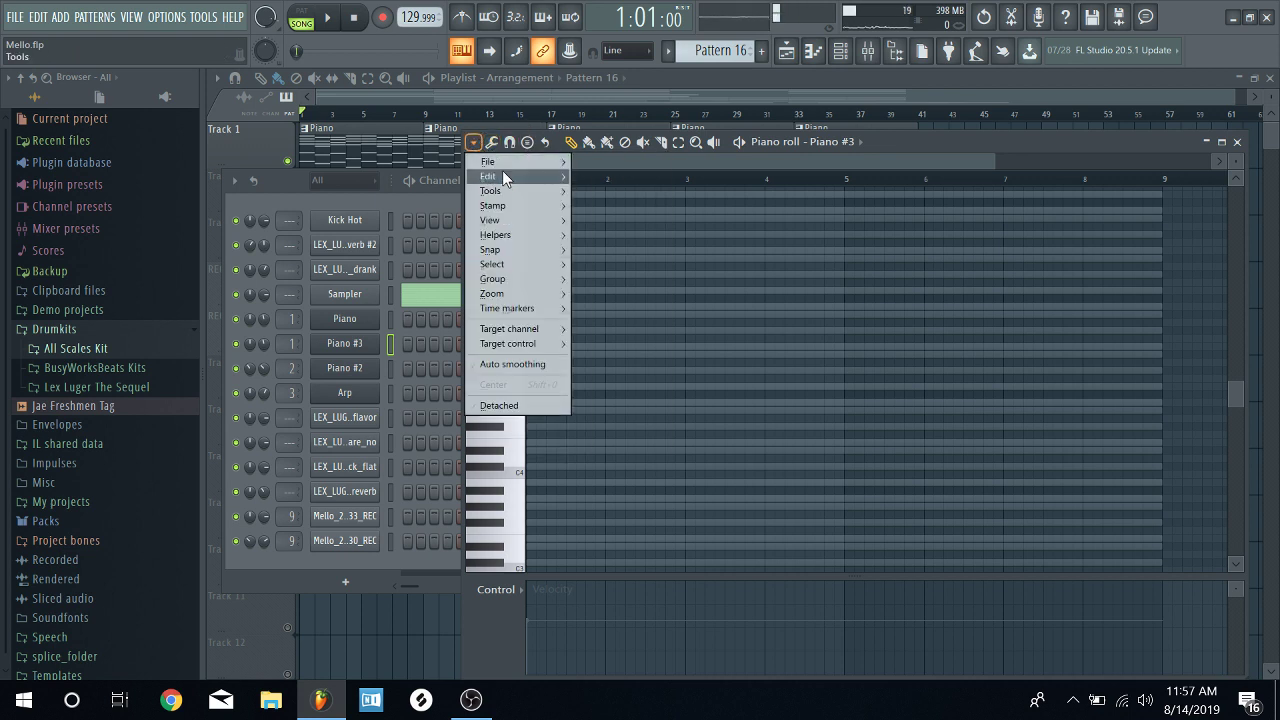
pyautogui.moveTo(497, 190)
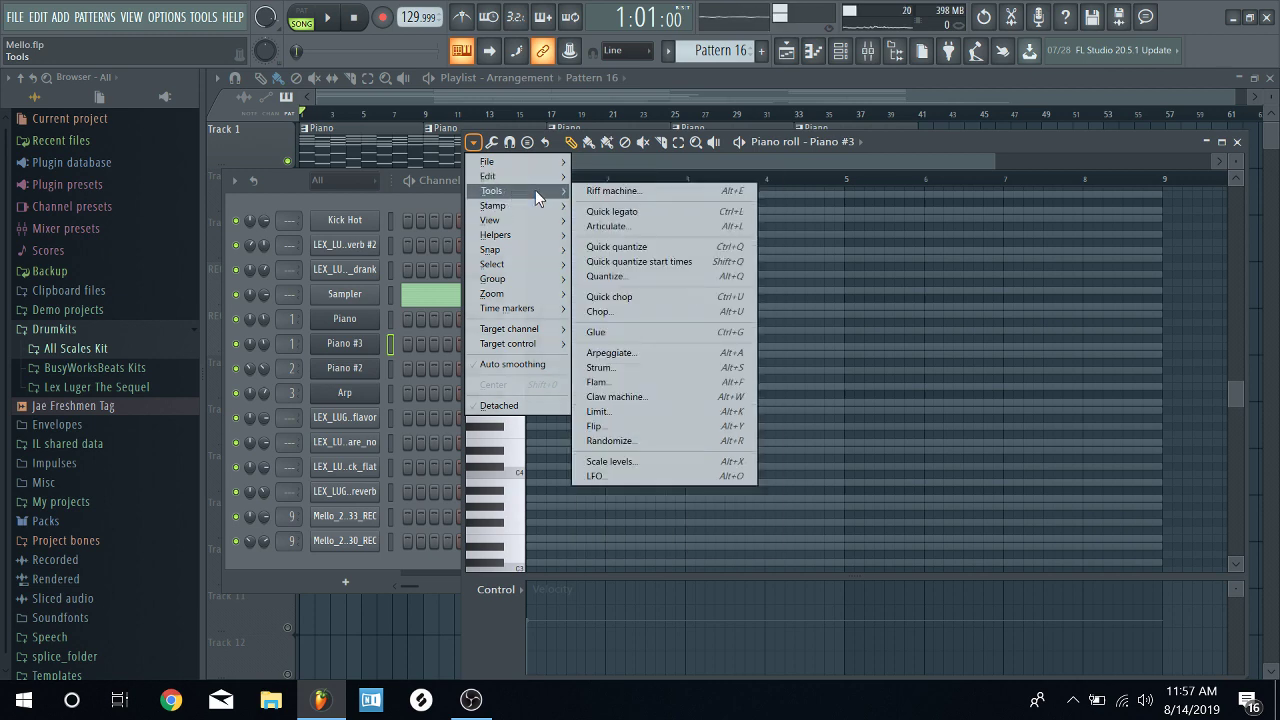
pyautogui.moveTo(540, 235)
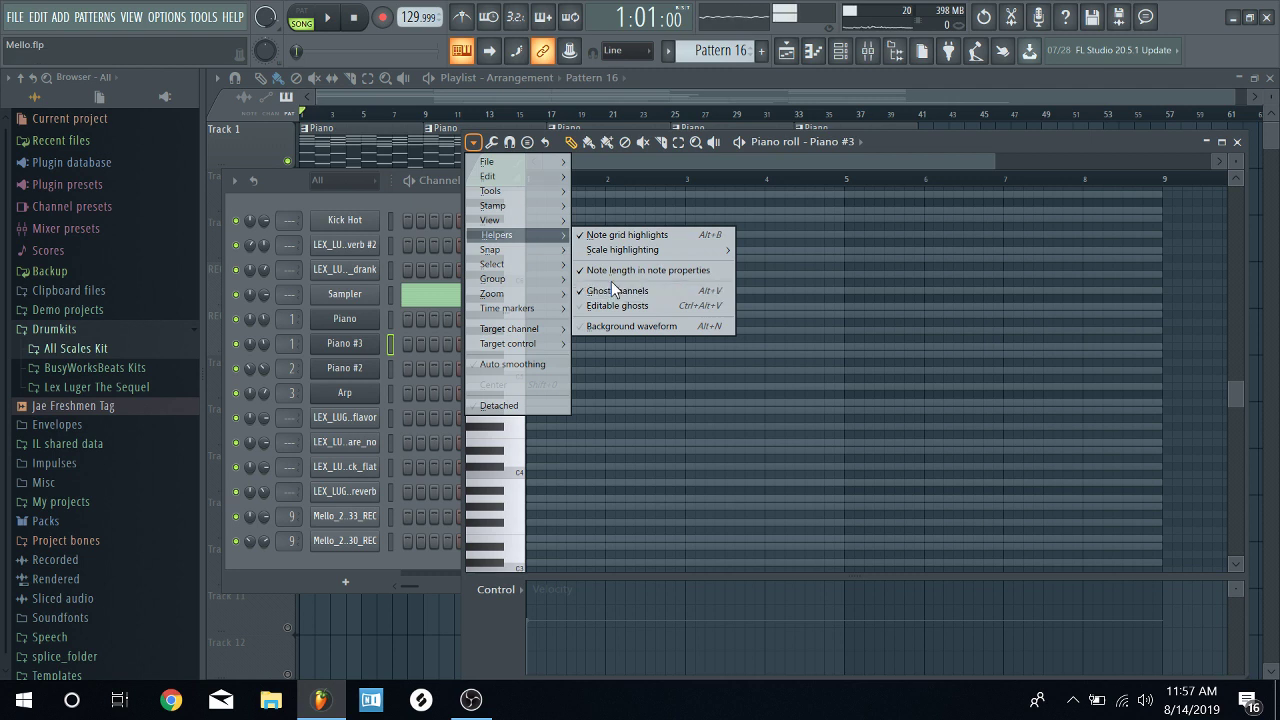
pyautogui.click(900, 290)
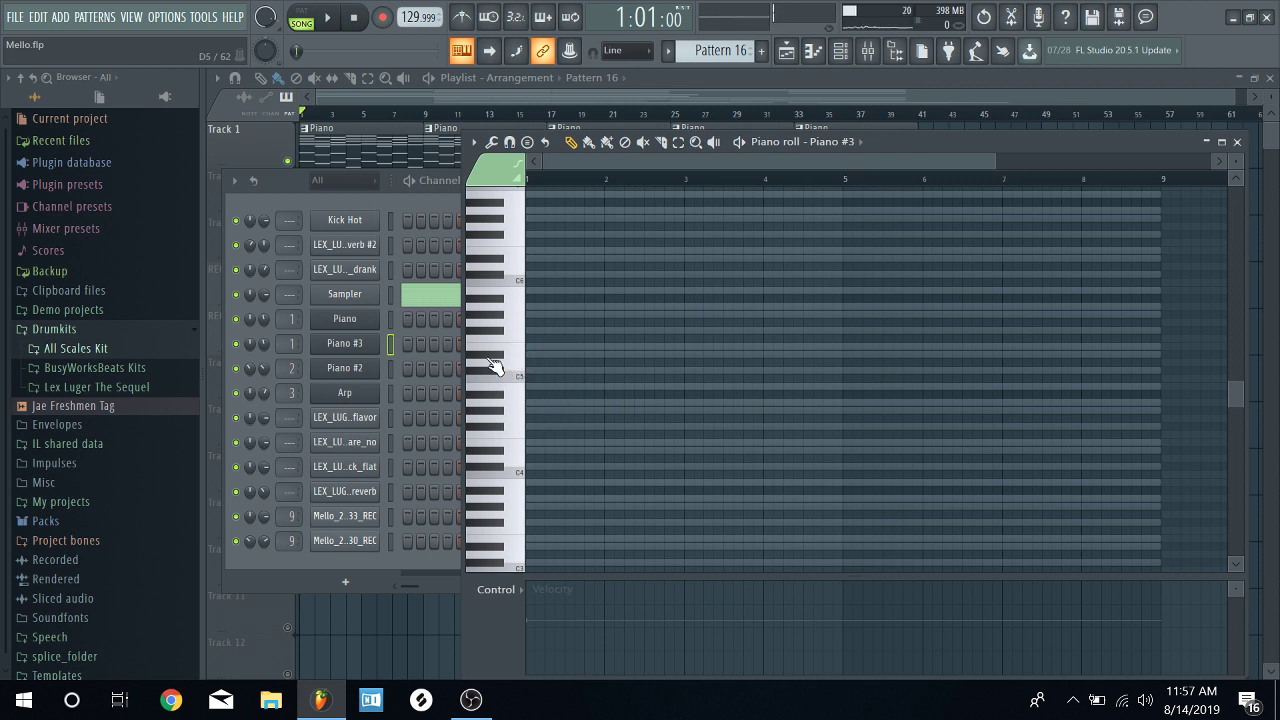
# - Draw a one-bar C# minor chord in bar 1 with the notes C#5, E5 and G#5
pyautogui.moveTo(674, 386)
pyautogui.mouseDown()
pyautogui.moveTo(517, 394)
pyautogui.moveTo(409, 349)
pyautogui.moveTo(400, 370)
pyautogui.mouseUp()
pyautogui.moveTo(1160, 368); pyautogui.dragTo(611, 439)
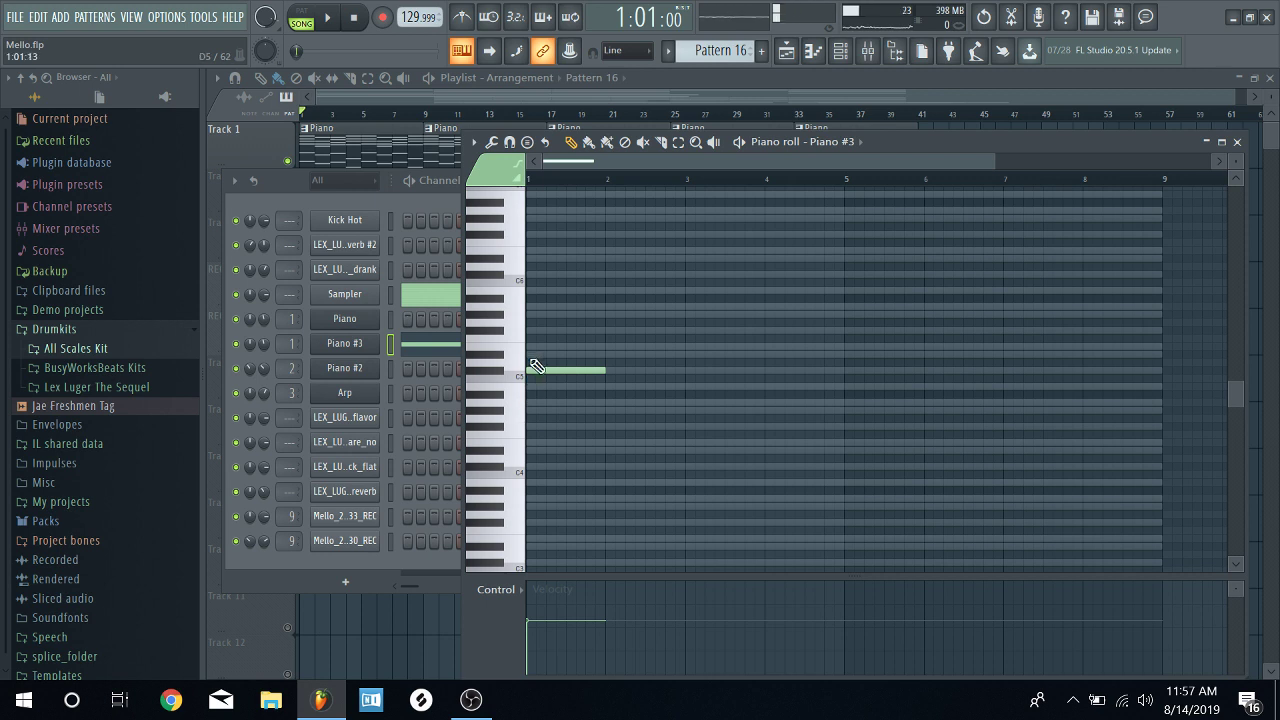
pyautogui.click(537, 346)
pyautogui.click(540, 322)
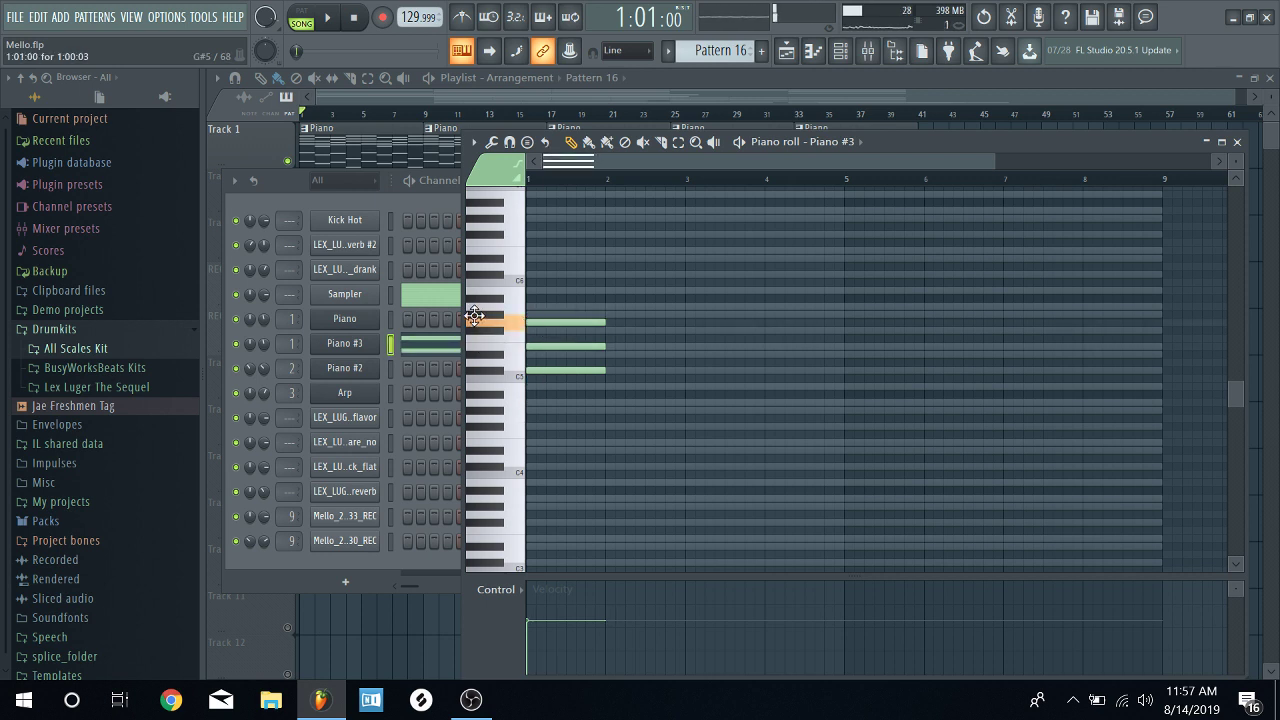
pyautogui.moveTo(474, 315); pyautogui.dragTo(491, 314)
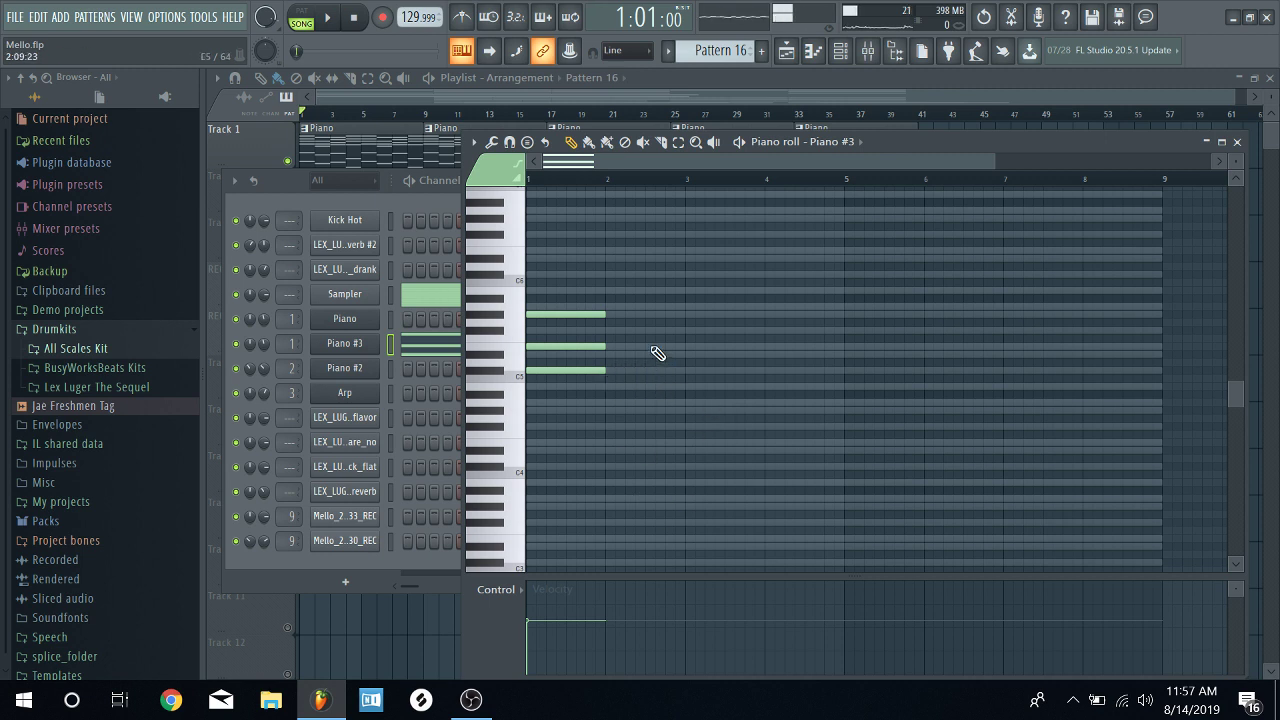
# - Draw a one-bar chord in bar 2 with the notes B4, D#5 and F#5
pyautogui.moveTo(604, 371)
pyautogui.mouseDown()
pyautogui.moveTo(626, 365)
pyautogui.moveTo(617, 411)
pyautogui.moveTo(620, 386)
pyautogui.mouseUp()
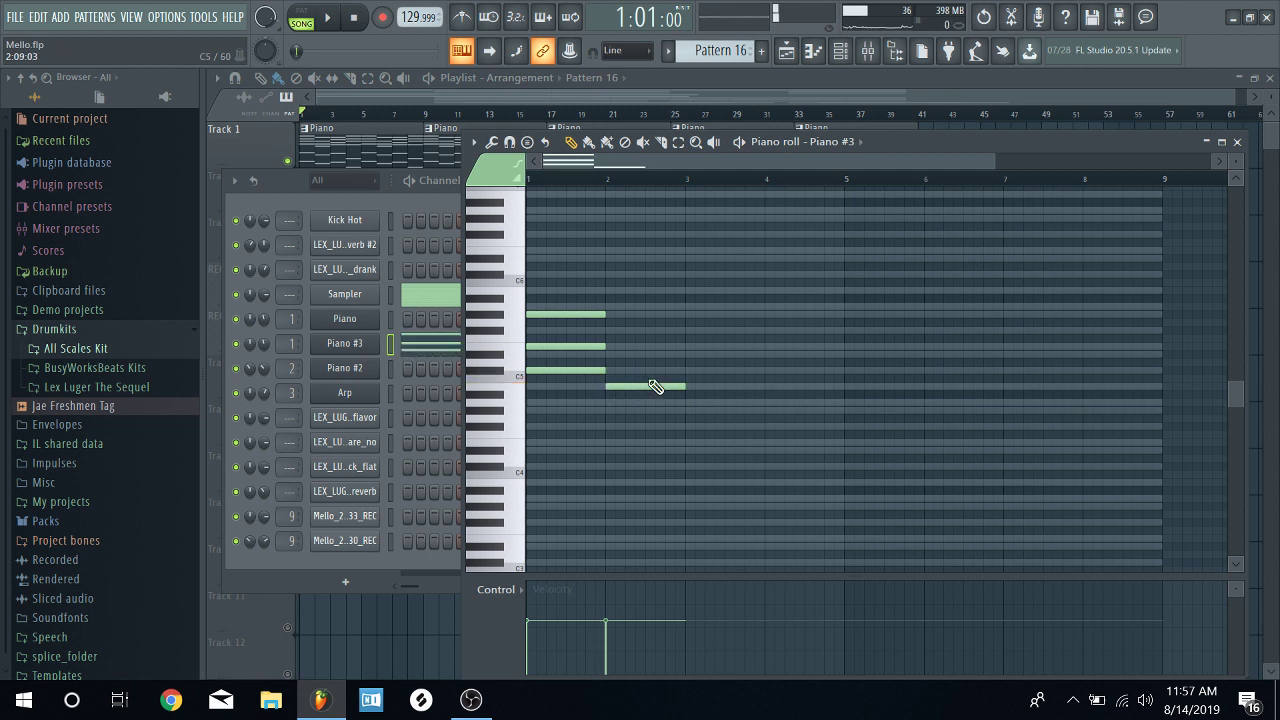
pyautogui.click(640, 386)
pyautogui.click(628, 355)
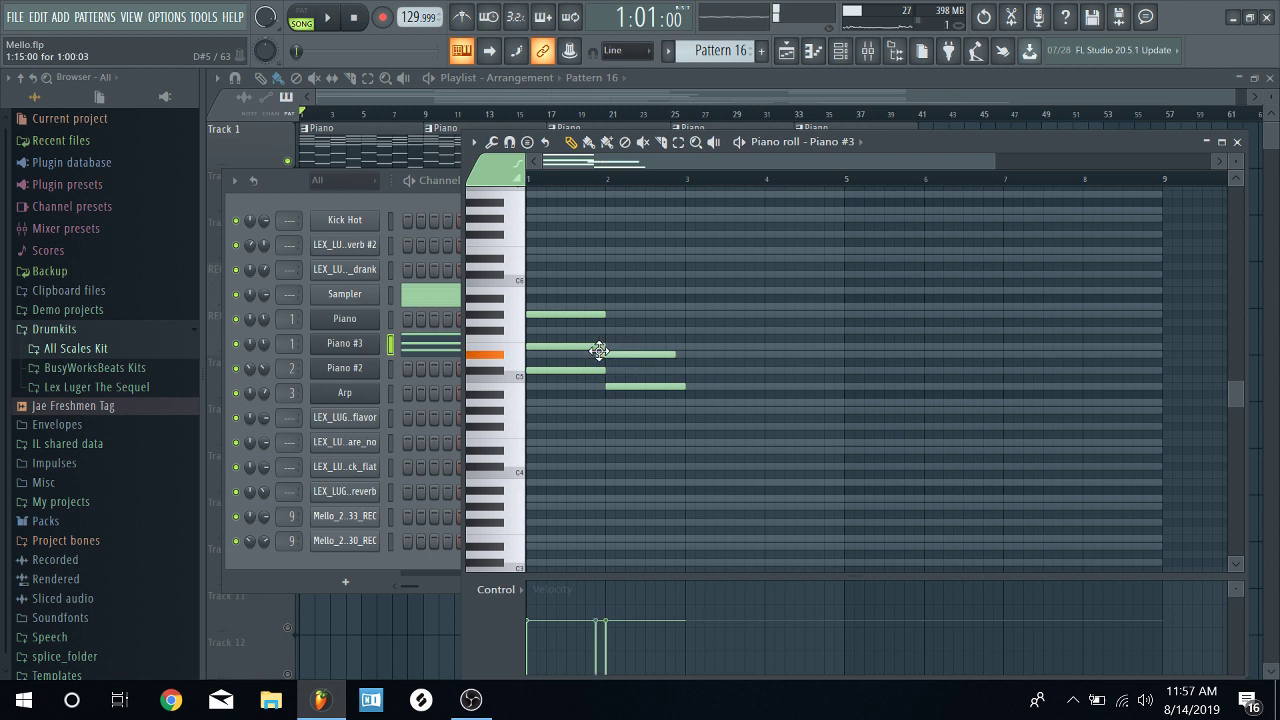
pyautogui.click(624, 357)
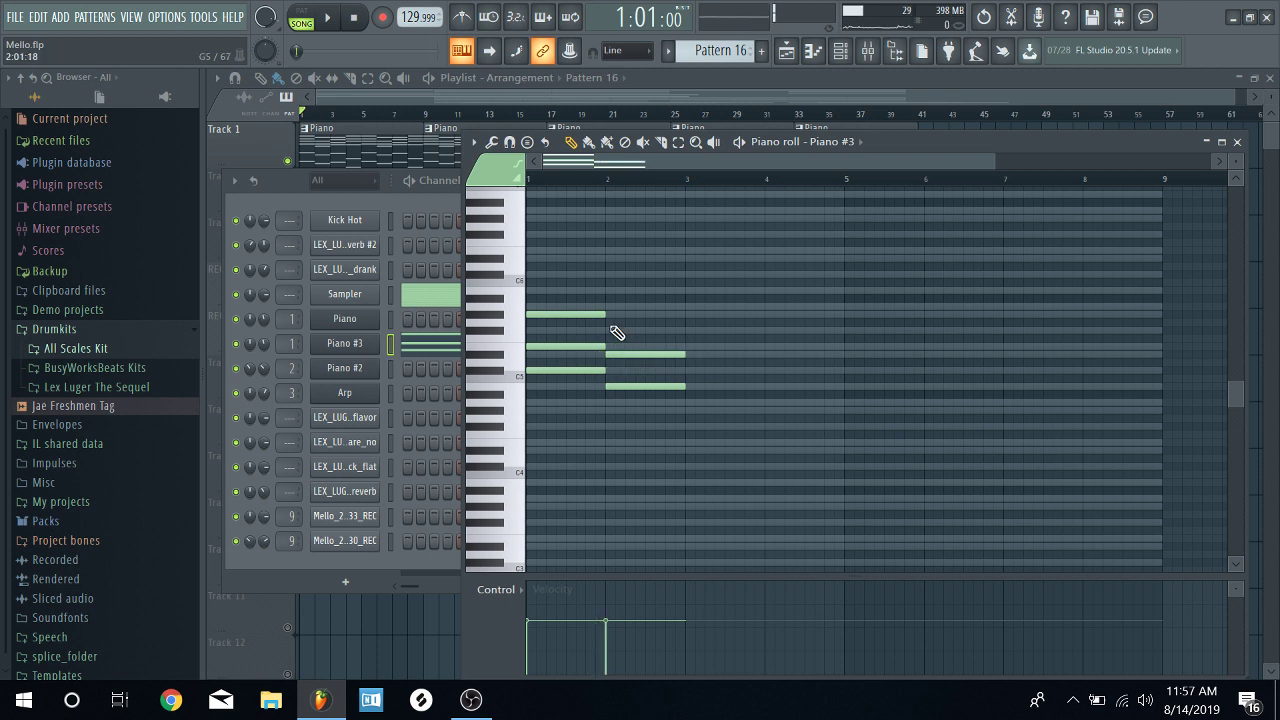
pyautogui.click(610, 332)
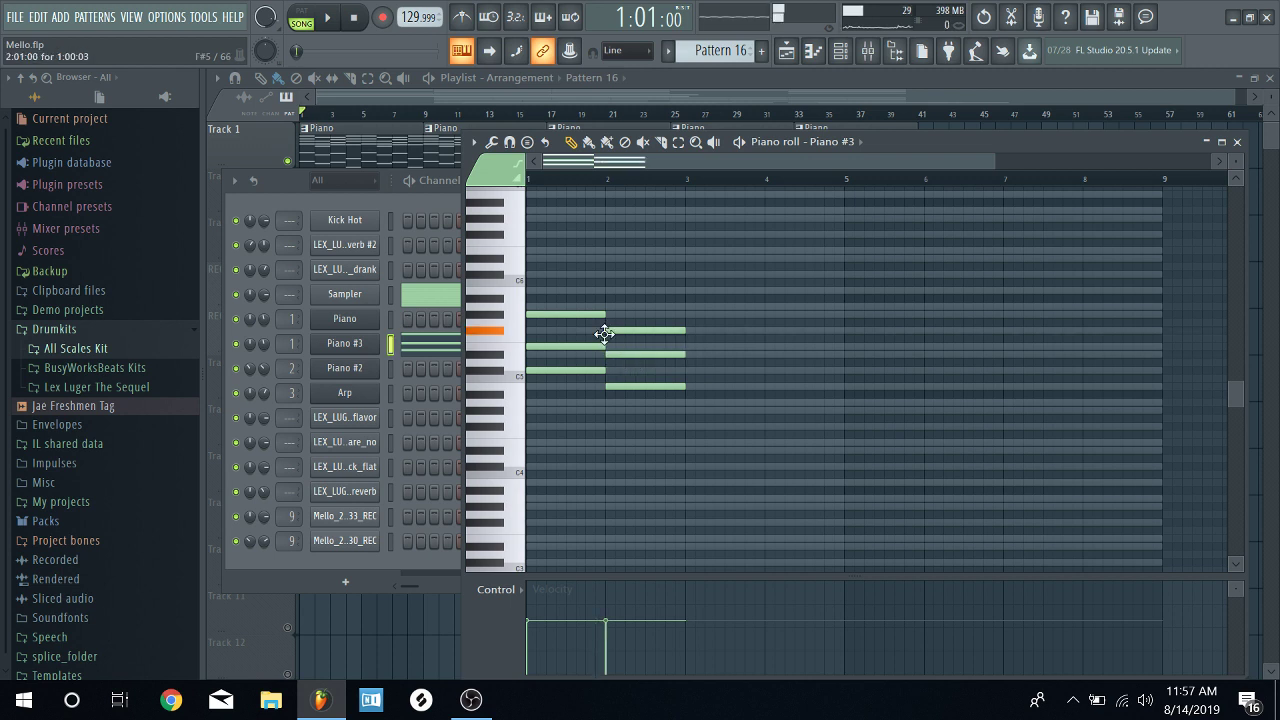
# - Play back the two chords in pattern mode and stop playback
pyautogui.click(328, 22)
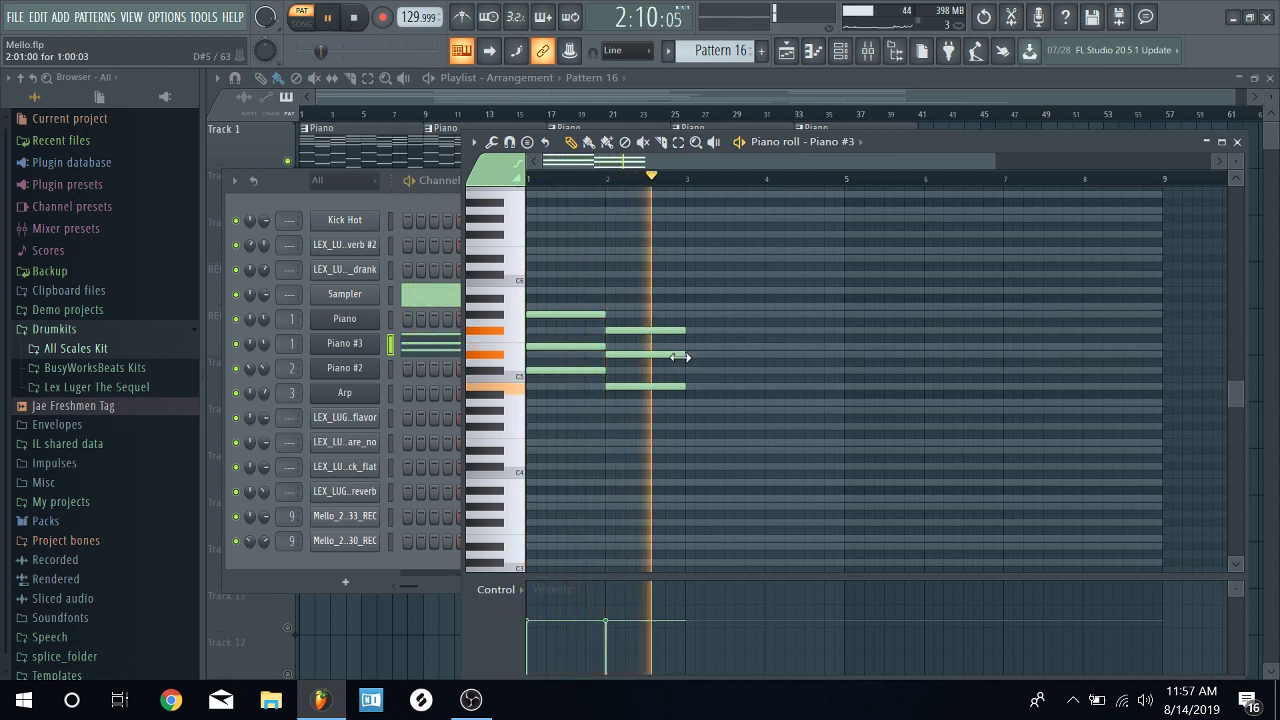
pyautogui.press('space')
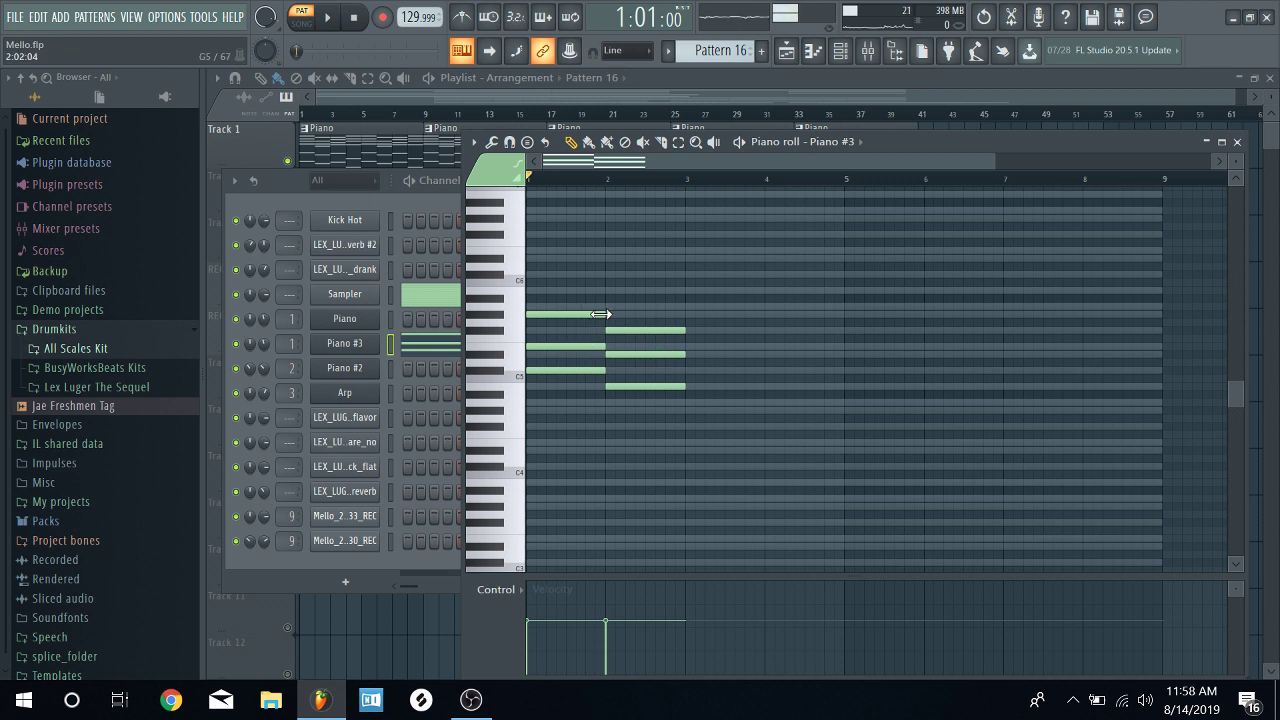
pyautogui.click(338, 20)
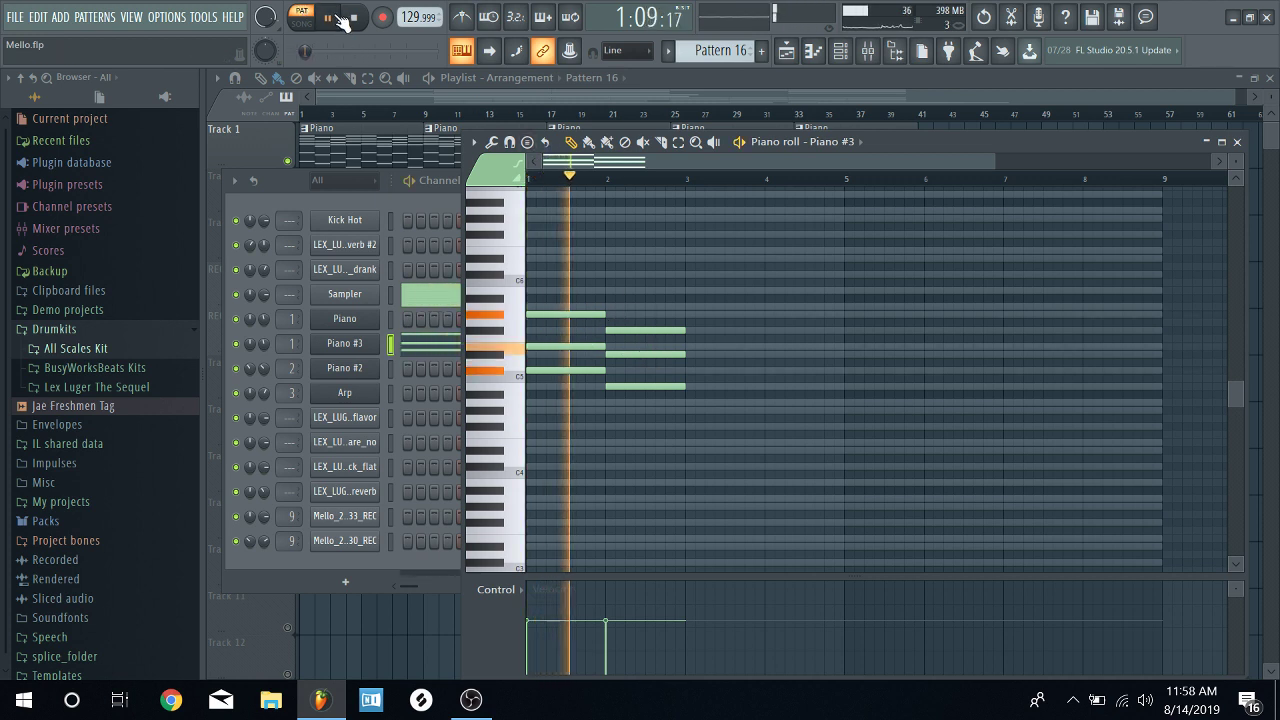
pyautogui.click(355, 19)
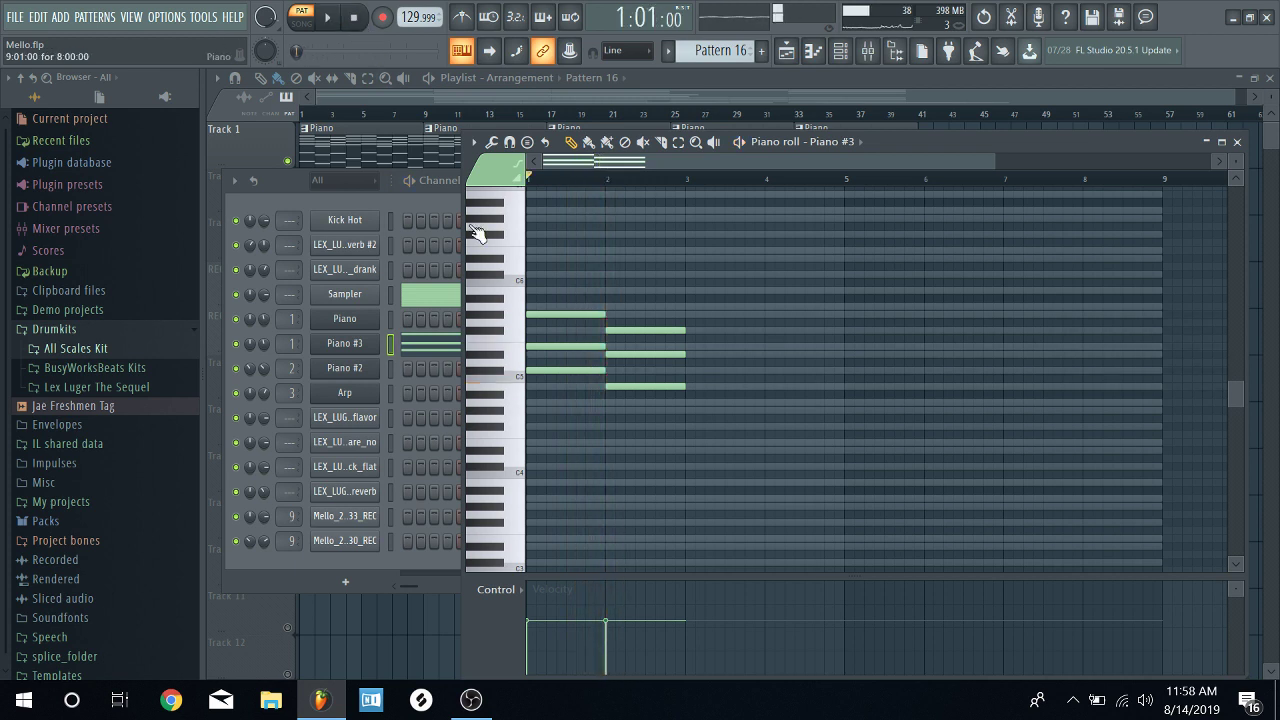
# - Delete the two lower notes of both chords, keeping only G#5 in bar 1 and F#5 in bar 2
pyautogui.rightClick(581, 346)
pyautogui.rightClick(590, 370)
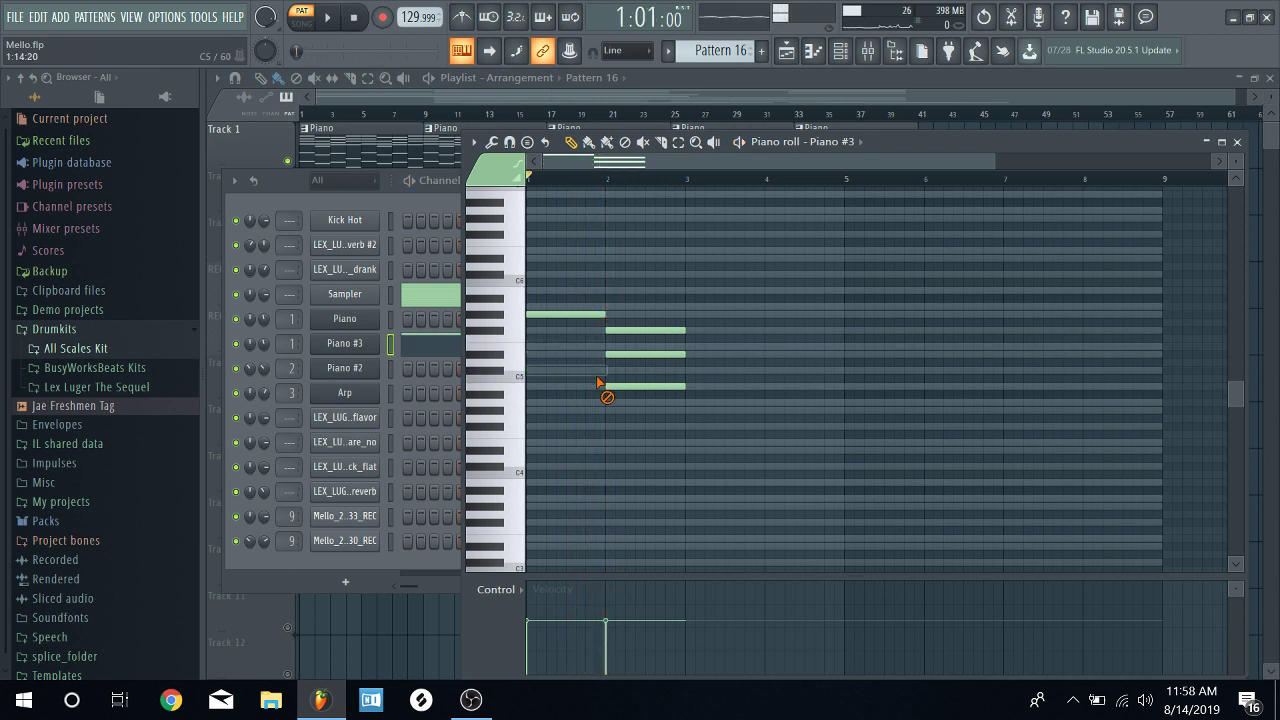
pyautogui.rightClick(615, 354)
pyautogui.rightClick(622, 386)
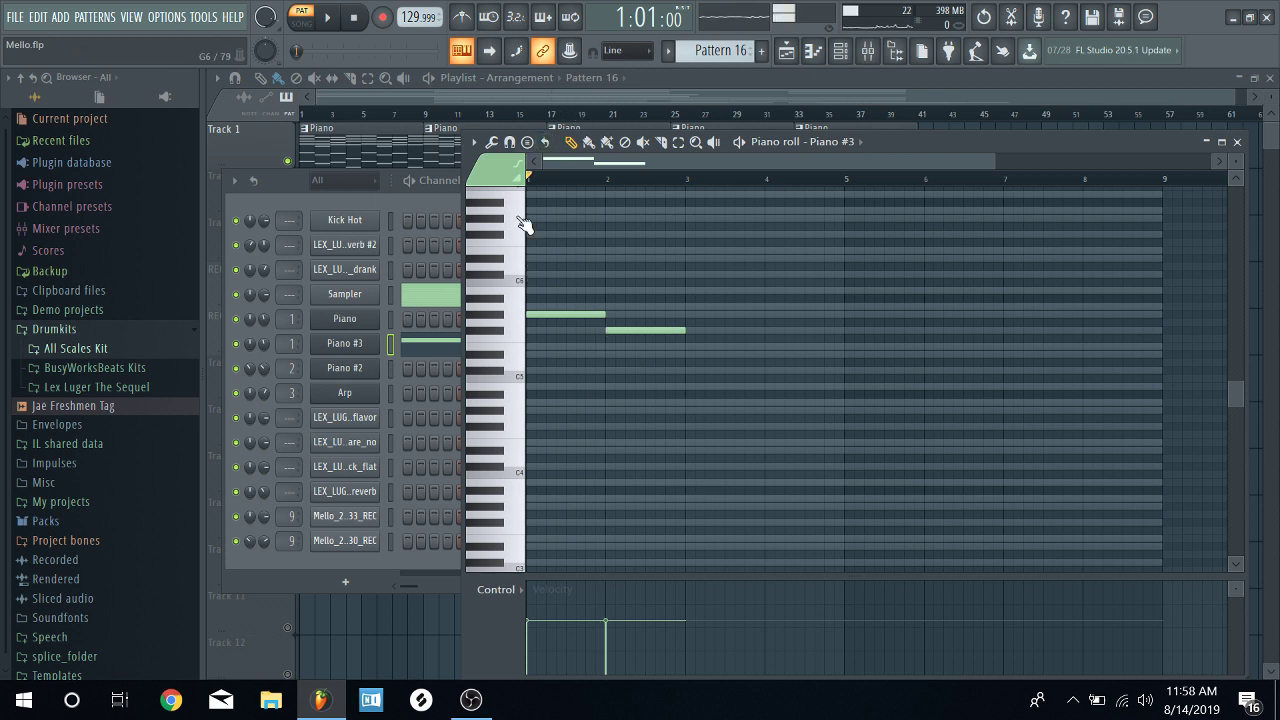
# - Play back the two top notes, and continue the descending line with E5 in bar 3 and D#5 in bar 4
pyautogui.click(333, 19)
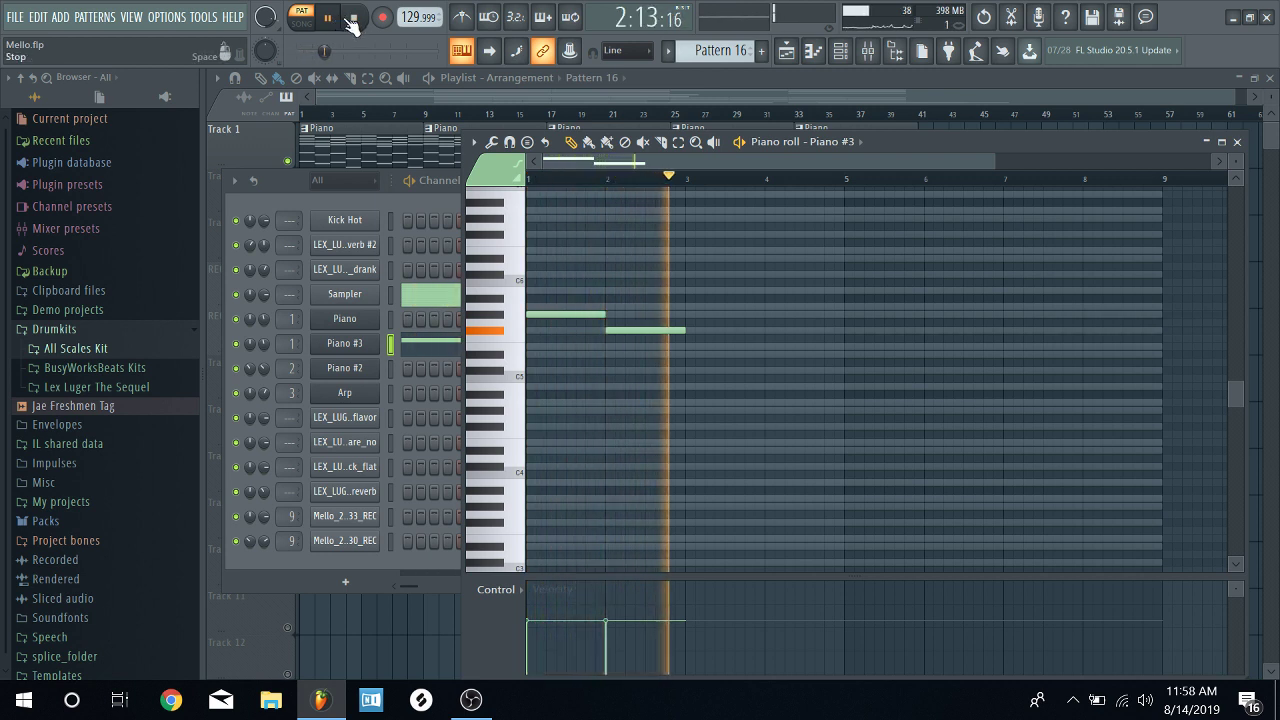
pyautogui.click(353, 18)
pyautogui.click(690, 346)
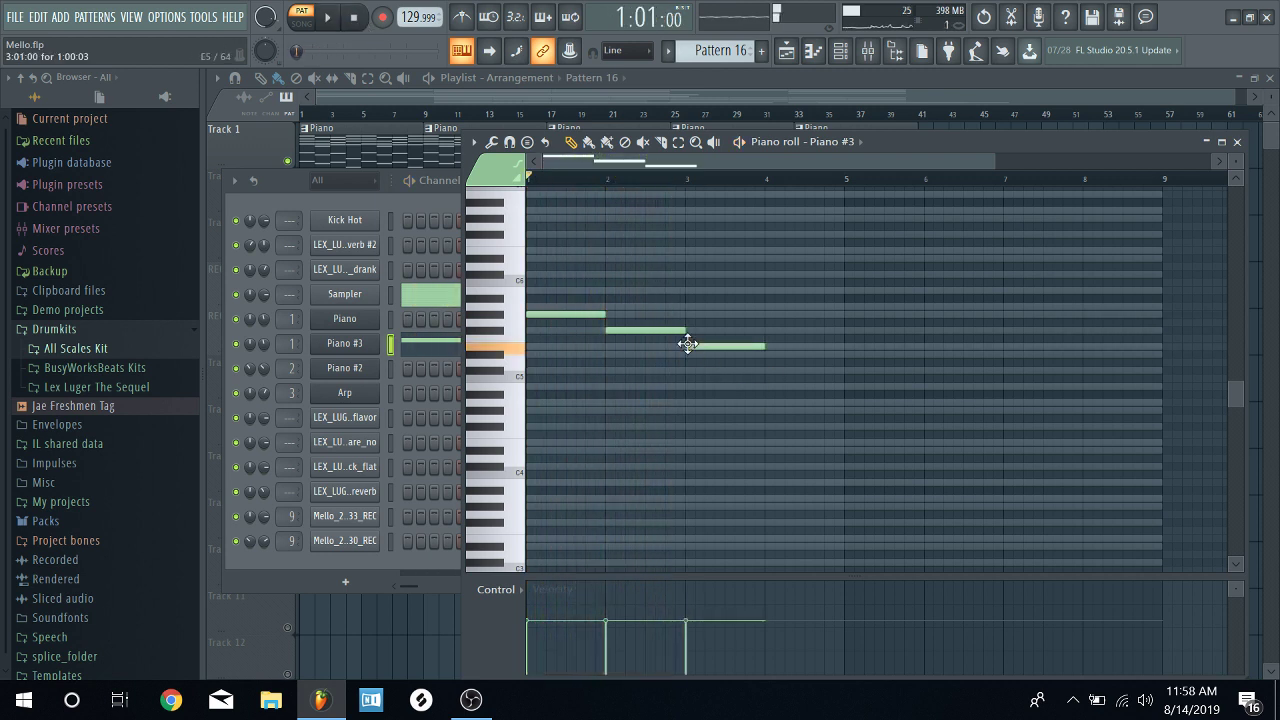
pyautogui.click(771, 356)
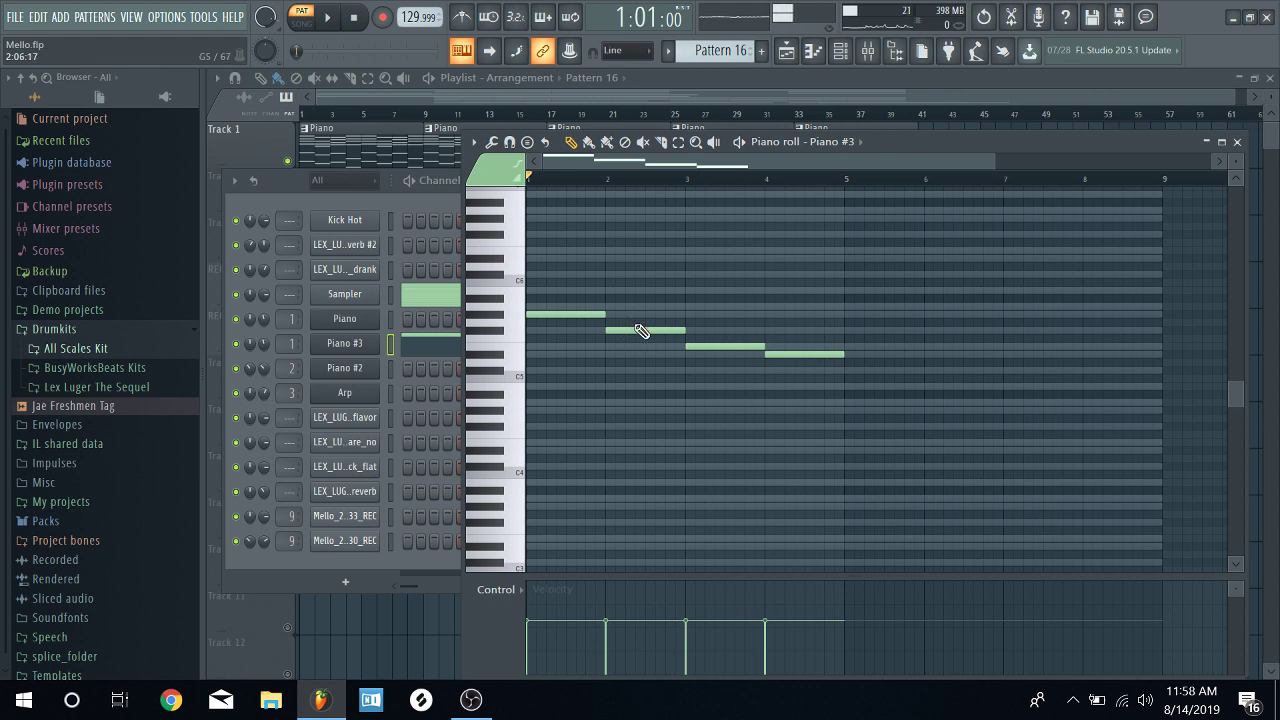
# - Rebuild the bar 1 chord by adding E5 and C#5 below the G#5 note
pyautogui.moveTo(568, 342); pyautogui.dragTo(576, 368)
pyautogui.click(576, 369)
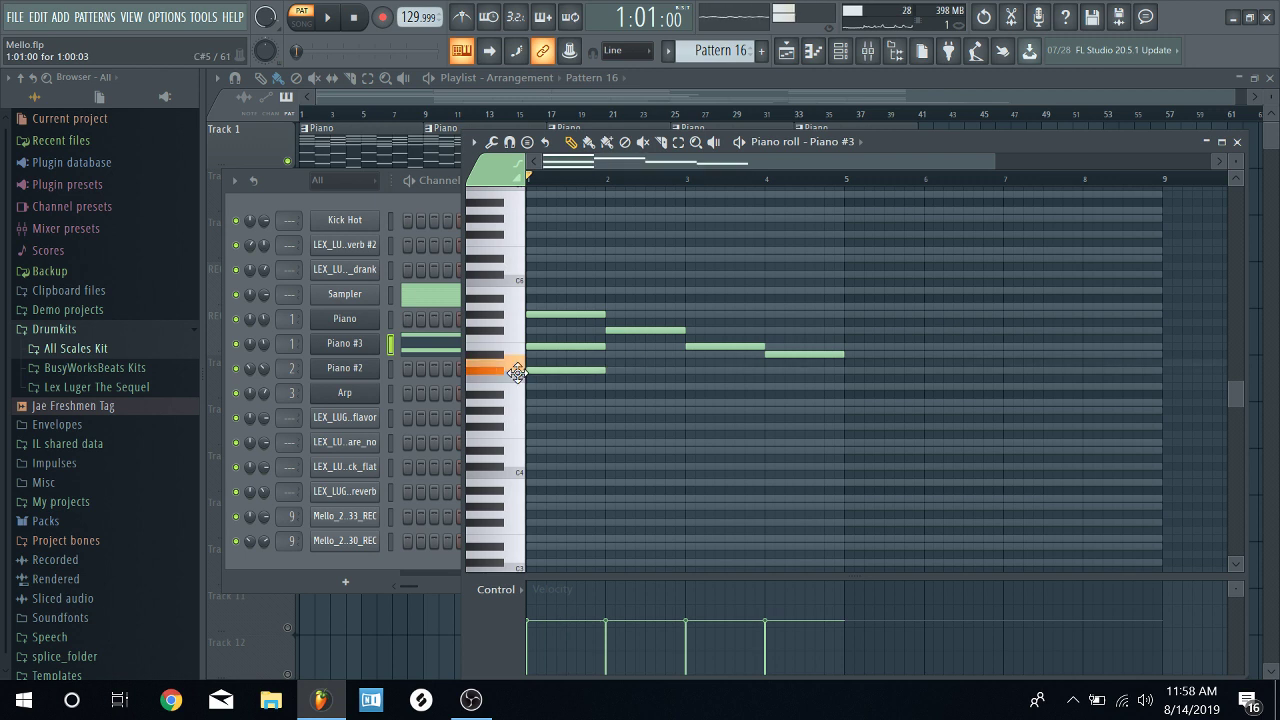
# - Complete the chords by adding D#5 and B4 in bar 2, C#5 and A4 in bar 3, and B4 and G#4 in bar 4
pyautogui.click(606, 355)
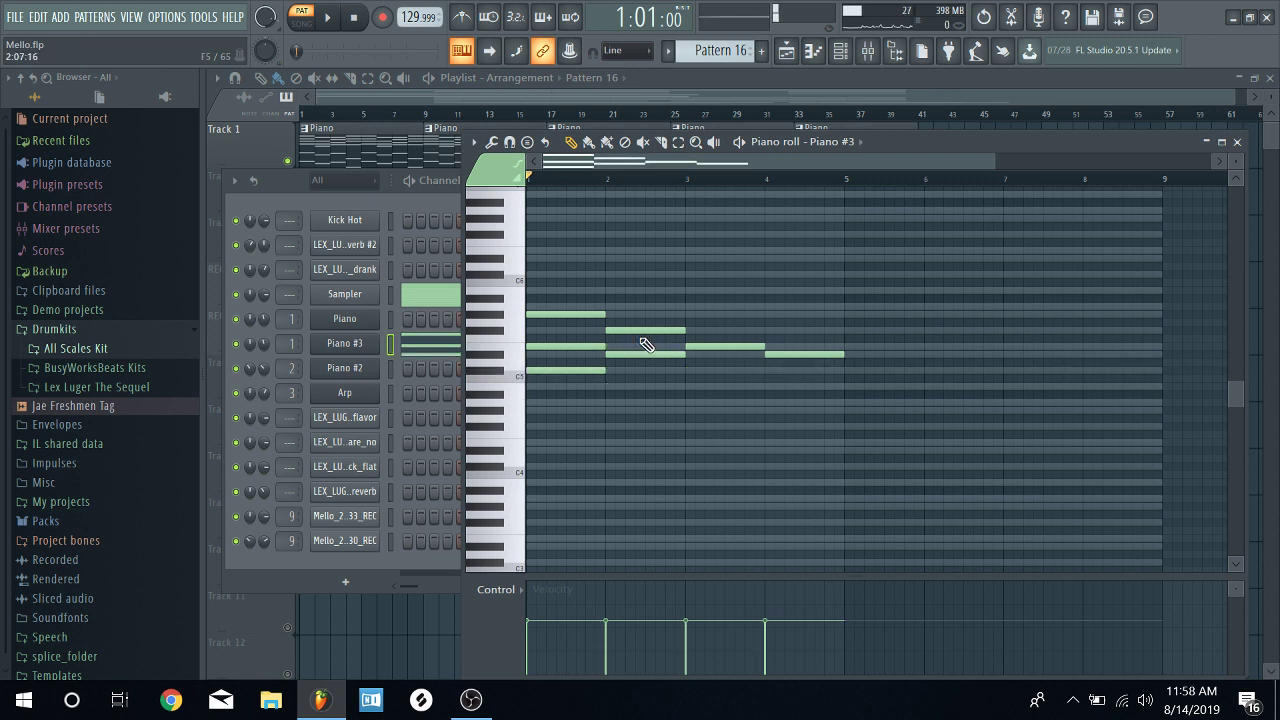
pyautogui.click(608, 387)
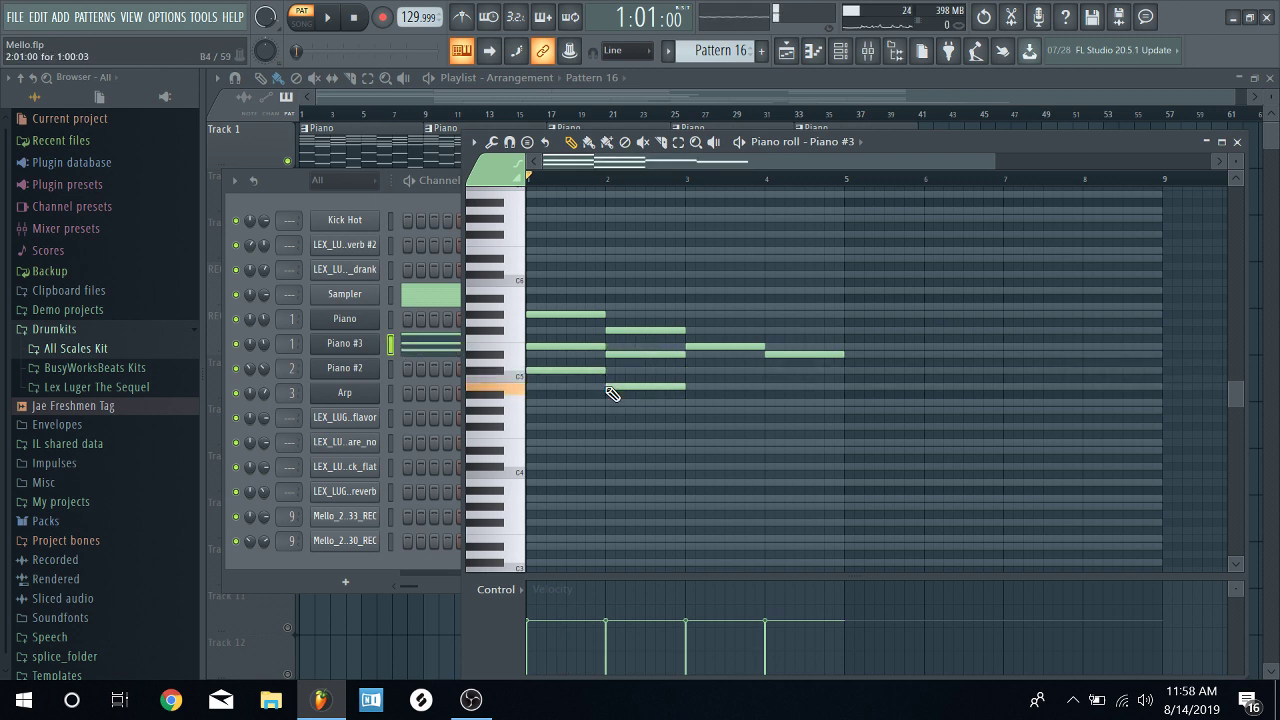
pyautogui.click(688, 370)
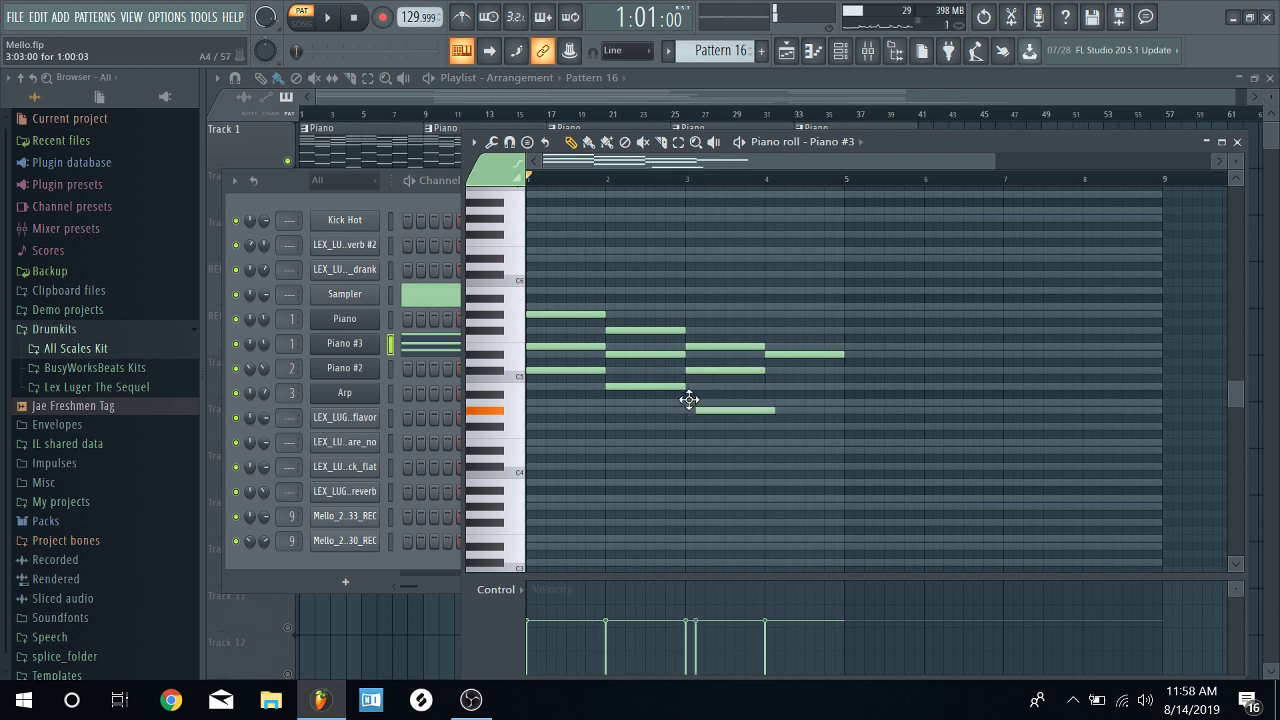
pyautogui.click(689, 401)
pyautogui.click(768, 387)
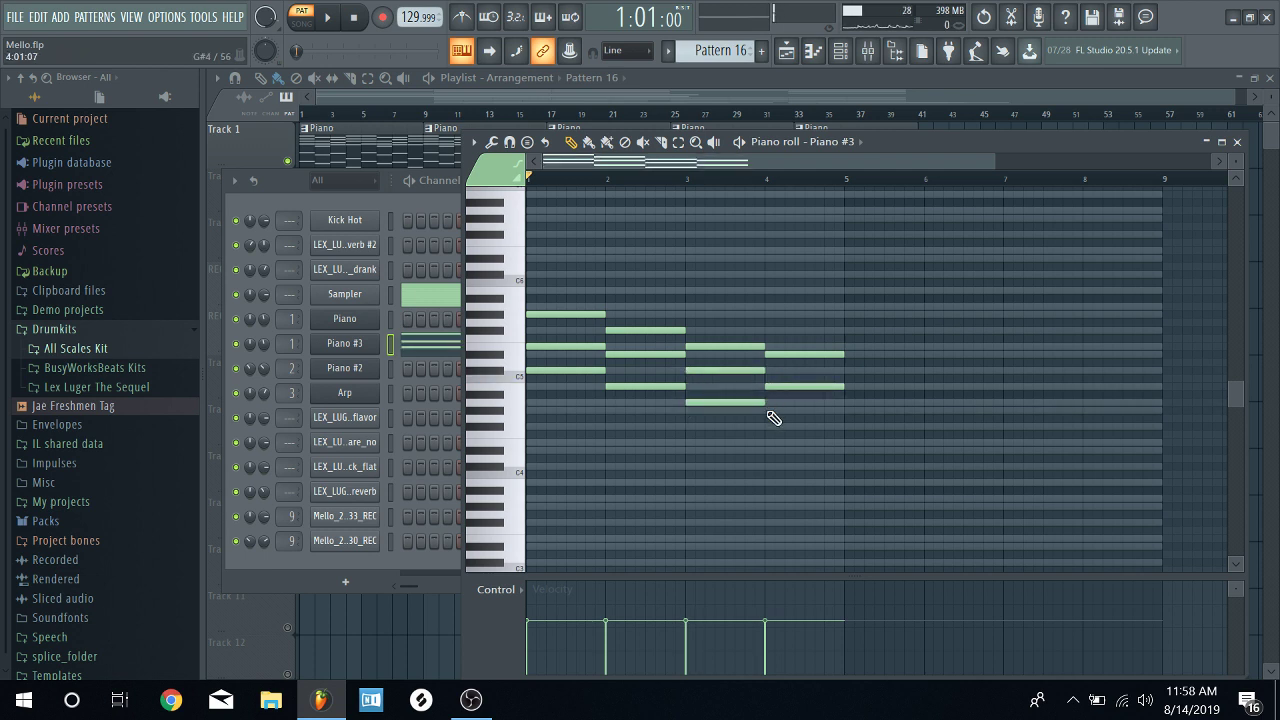
pyautogui.click(770, 410)
# - Play back the four-chord progression, pause it and close the Piano #3 piano roll
pyautogui.press('space')
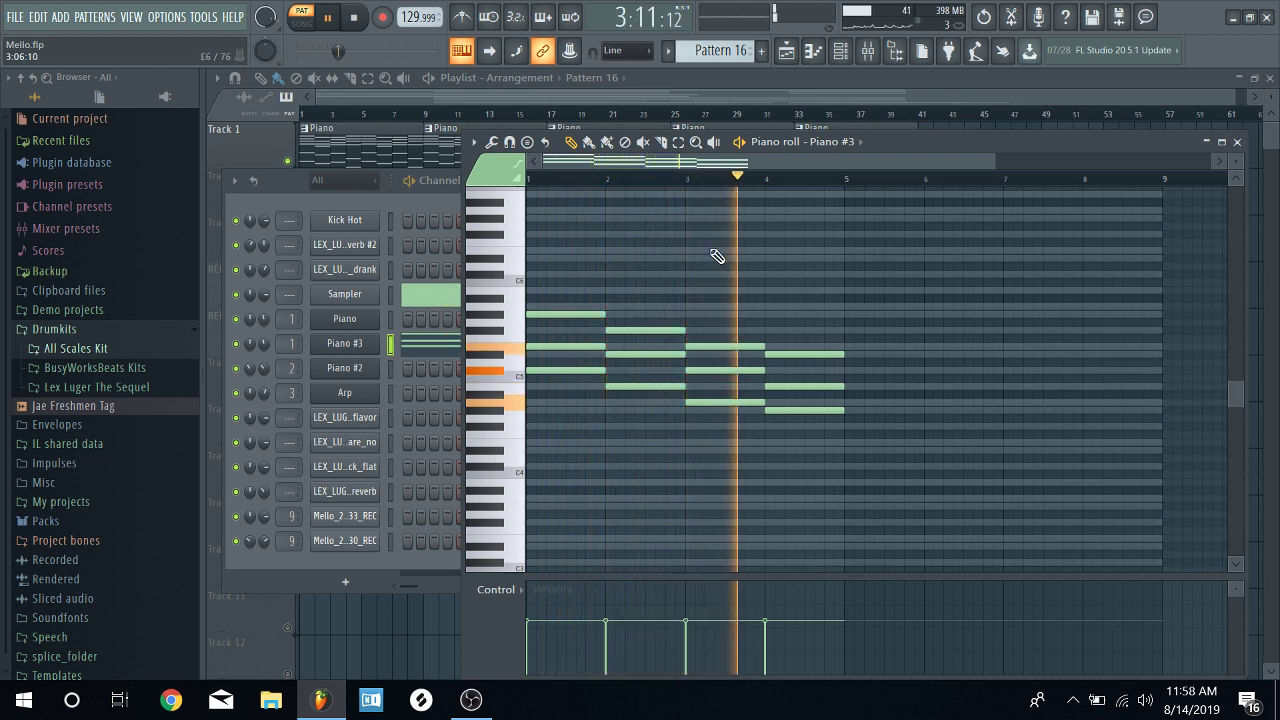
pyautogui.press('space')
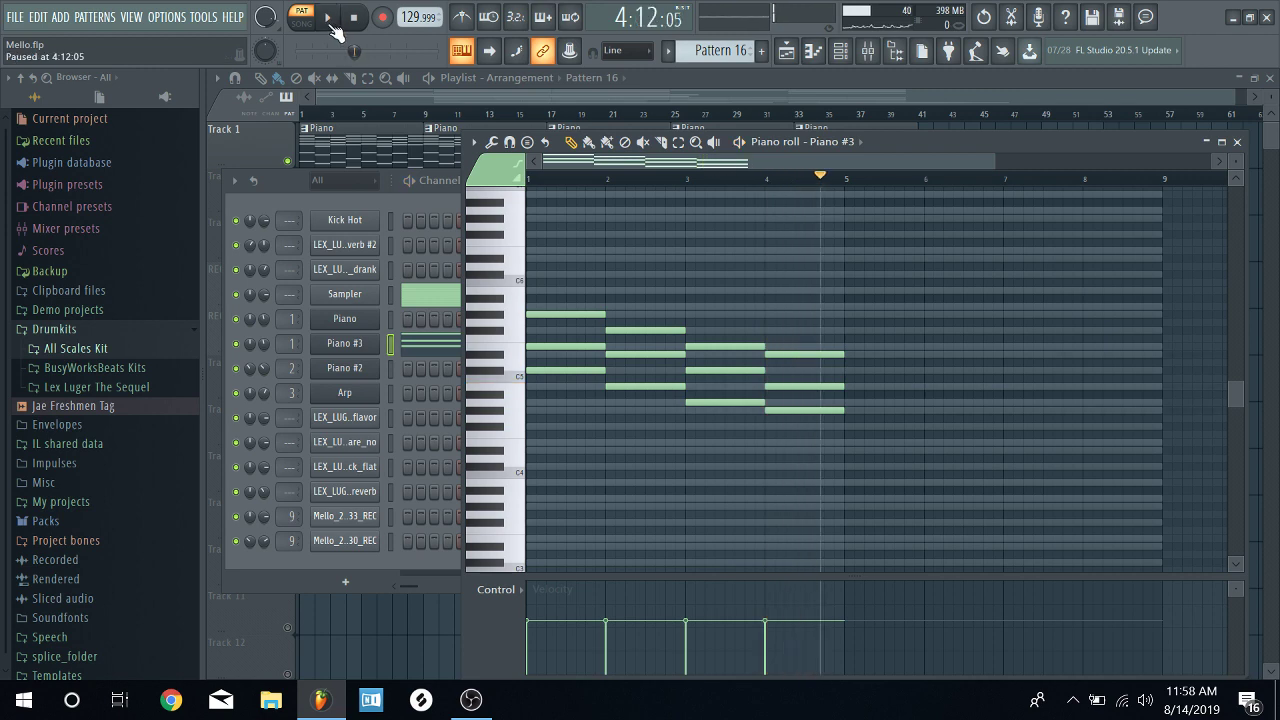
pyautogui.click(1237, 141)
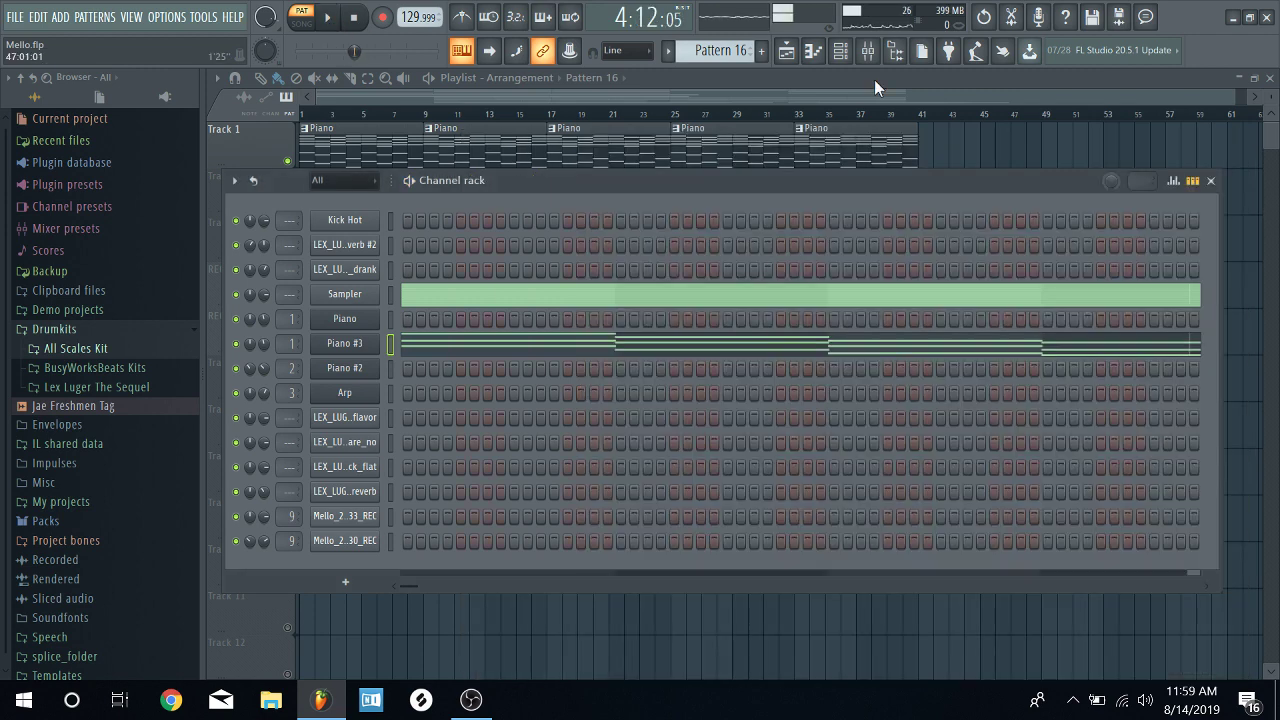
# - Switch to the Piano pattern and open the Piano channel's notes to examine the chords and bass notes across all eight bars
pyautogui.scroll(-4, 725, 52)
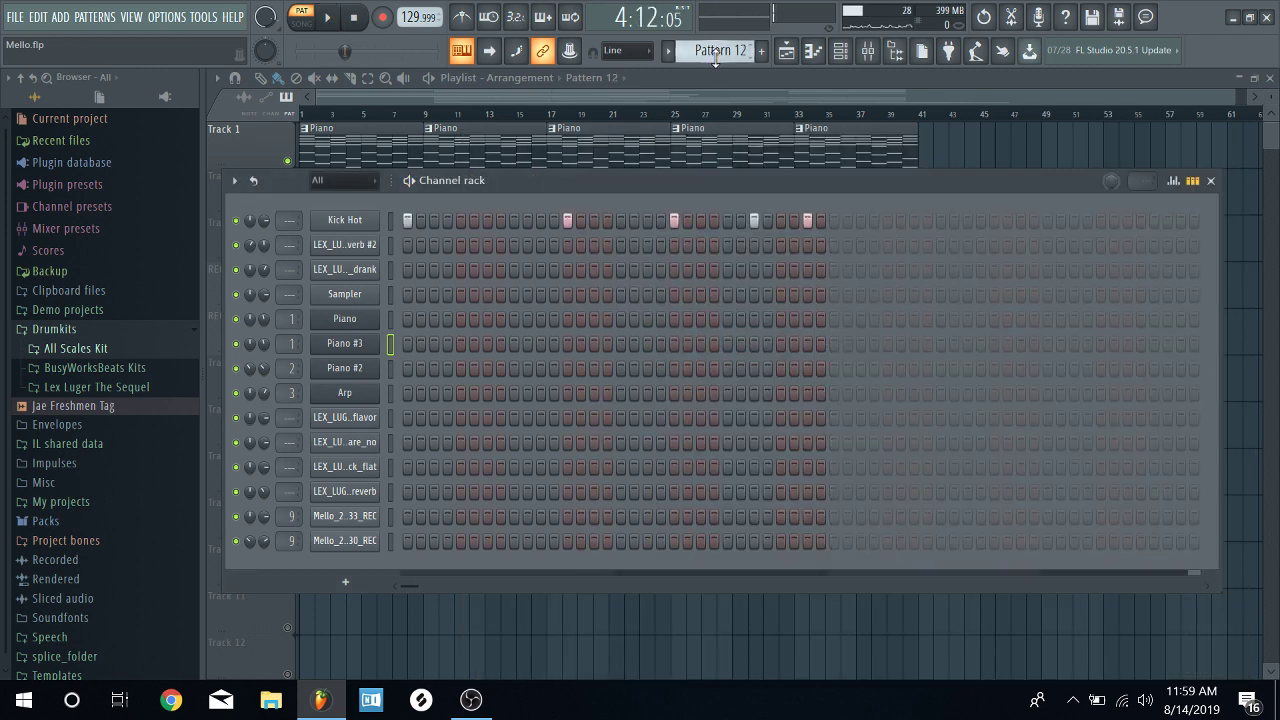
pyautogui.scroll(-1, 727, 55)
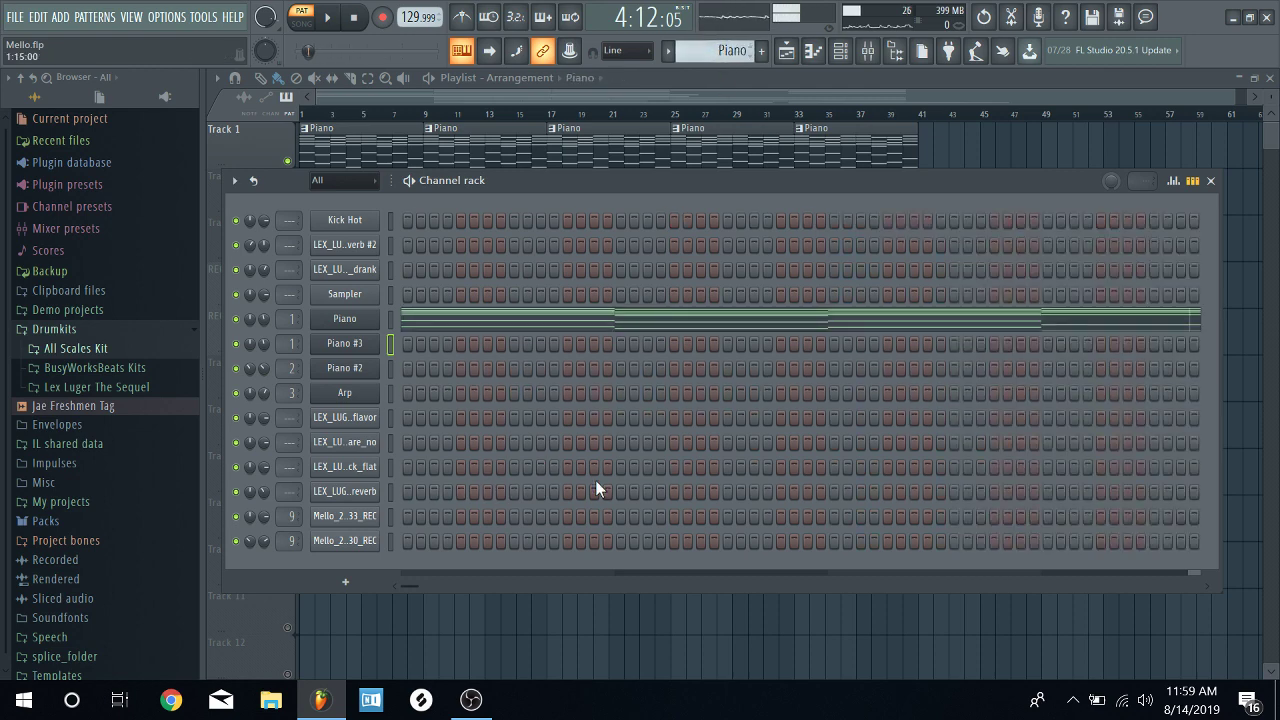
pyautogui.click(866, 326)
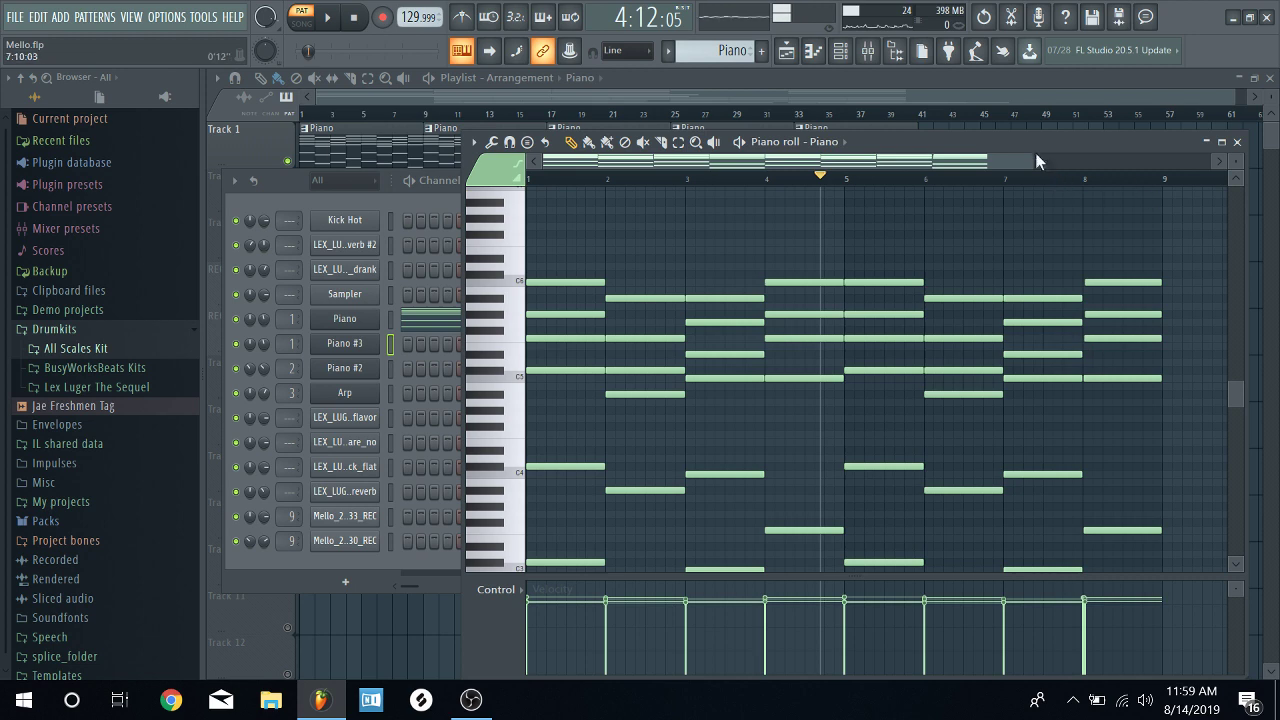
pyautogui.moveTo(1025, 164); pyautogui.dragTo(1120, 165)
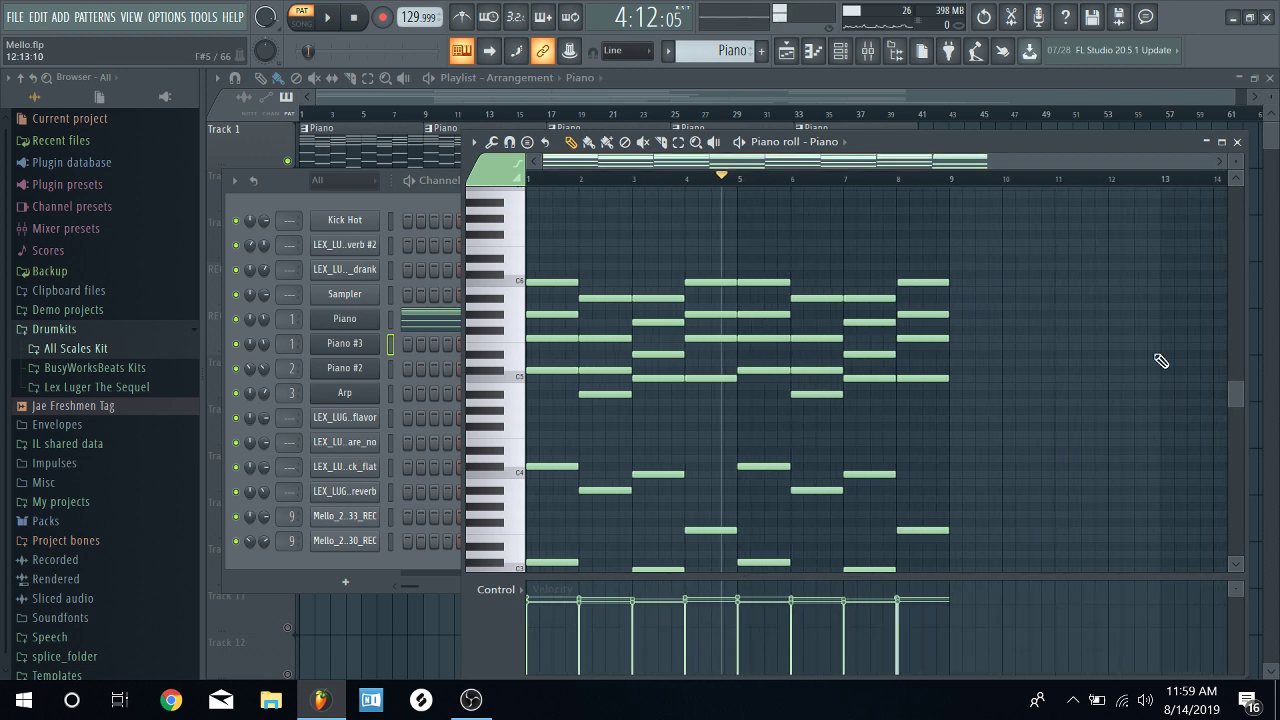
pyautogui.scroll(-3, 1137, 436)
pyautogui.scroll(1, 1101, 328)
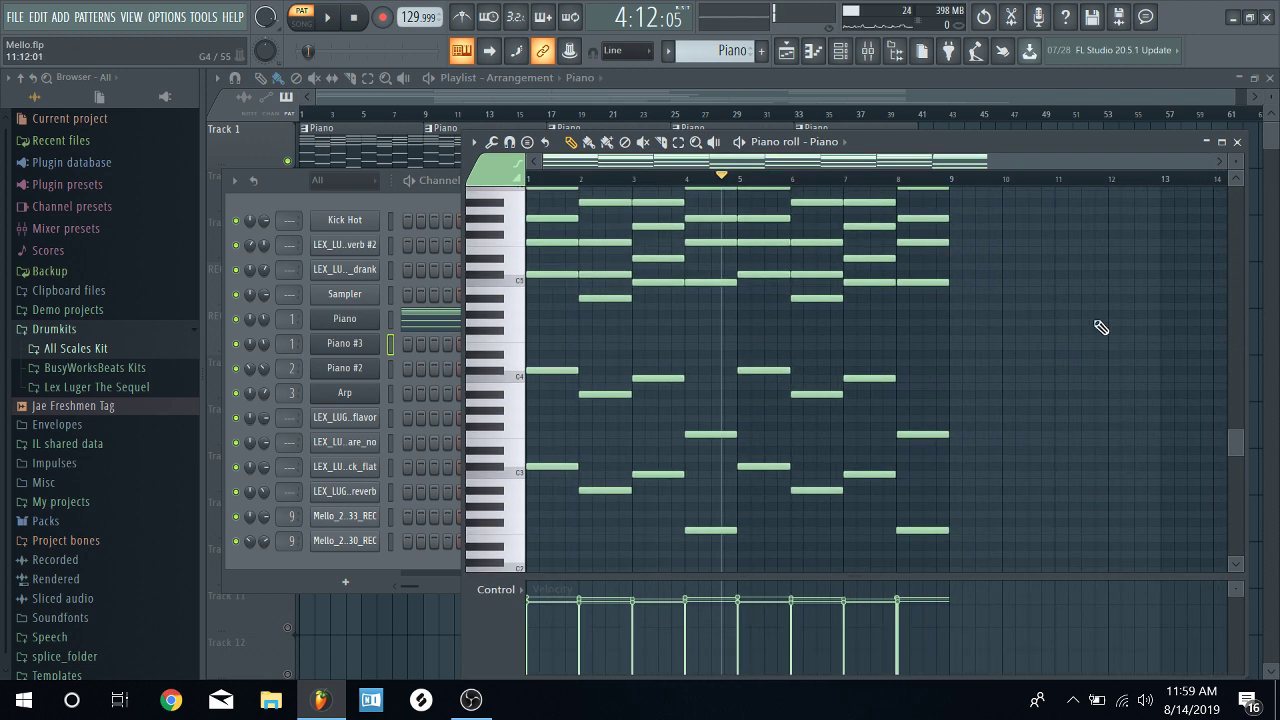
pyautogui.moveTo(1210, 162); pyautogui.dragTo(986, 157)
pyautogui.scroll(-4, 1154, 449)
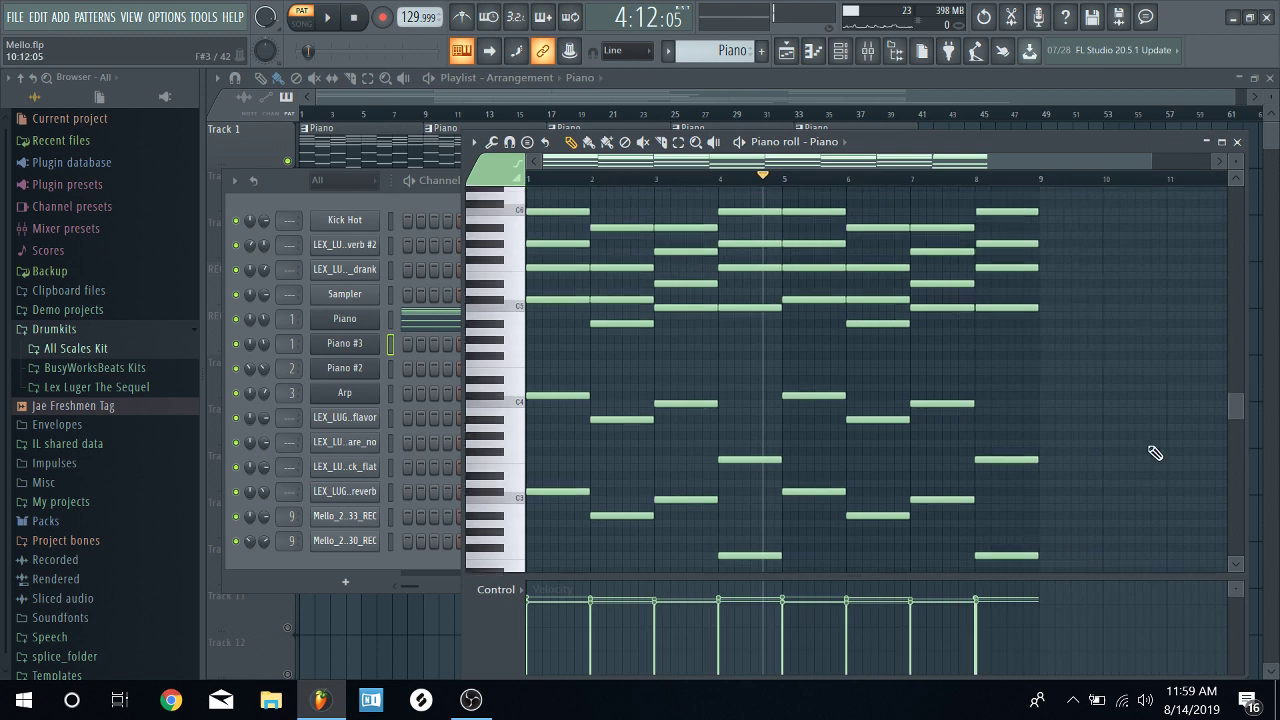
pyautogui.scroll(3, 1089, 402)
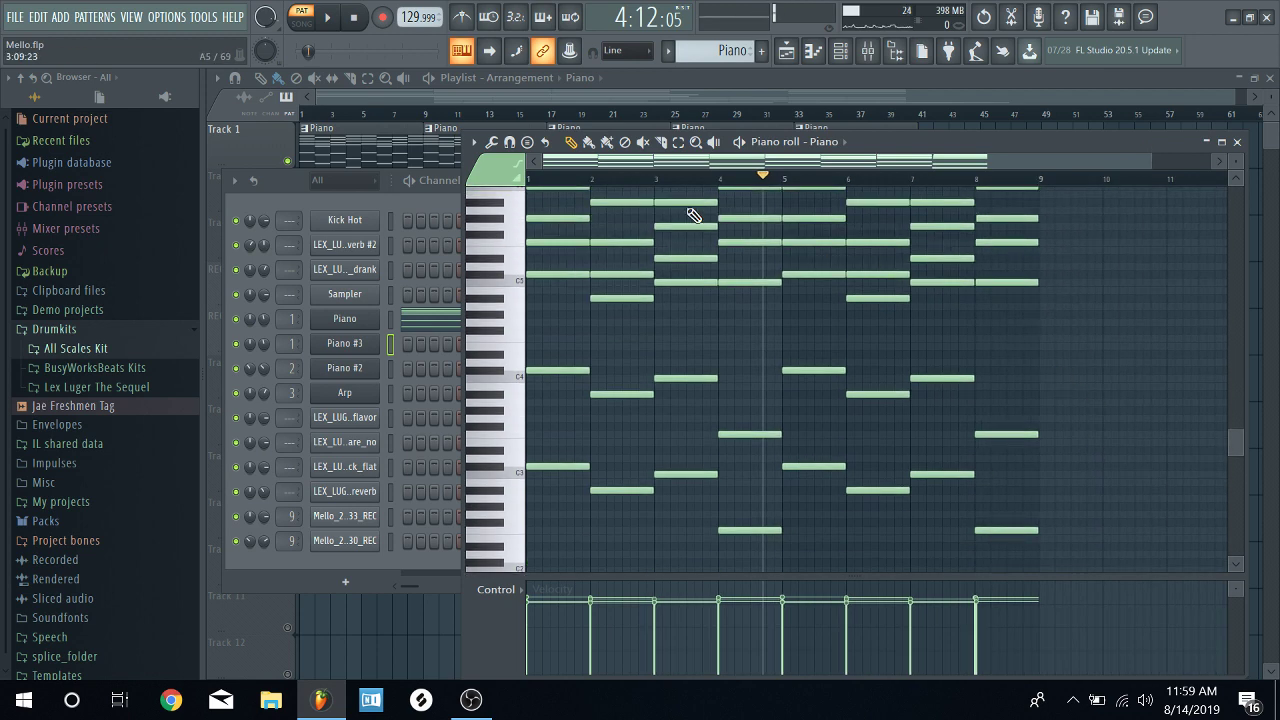
# - Play the Piano track from the start in song mode, return to the full playlist and reset playback to the beginning
pyautogui.click(353, 20)
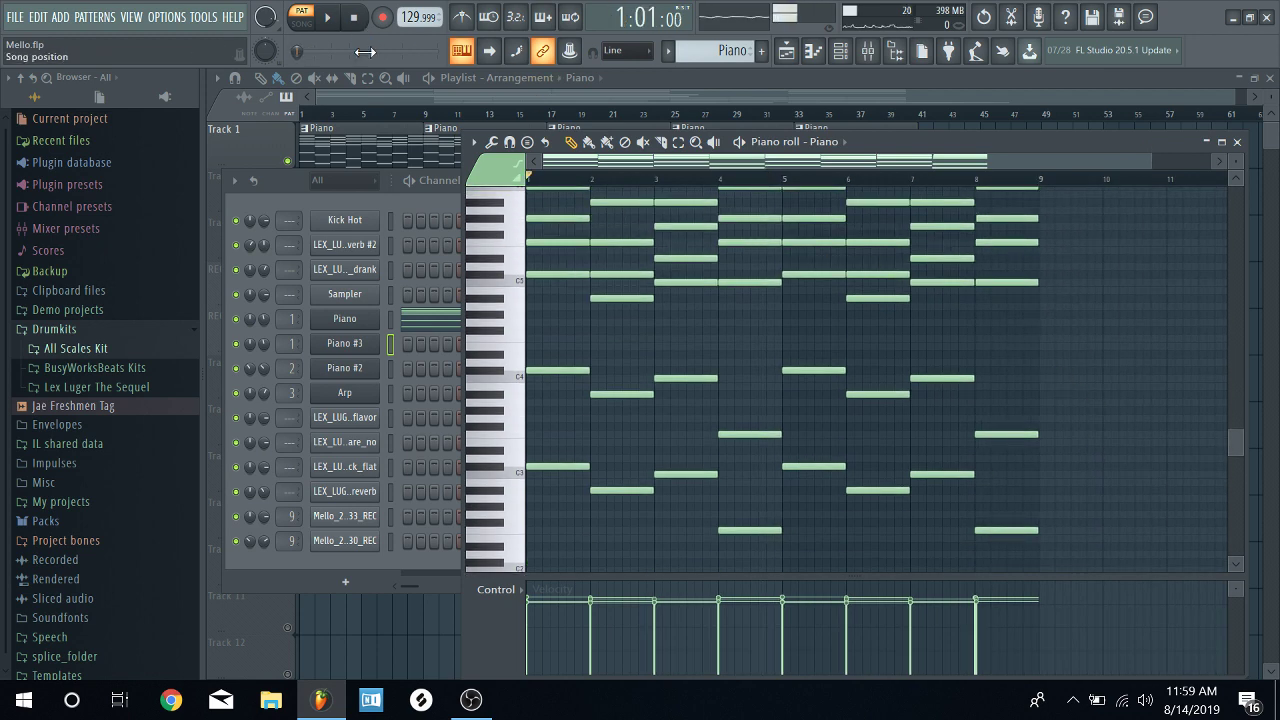
pyautogui.click(301, 23)
pyautogui.click(328, 17)
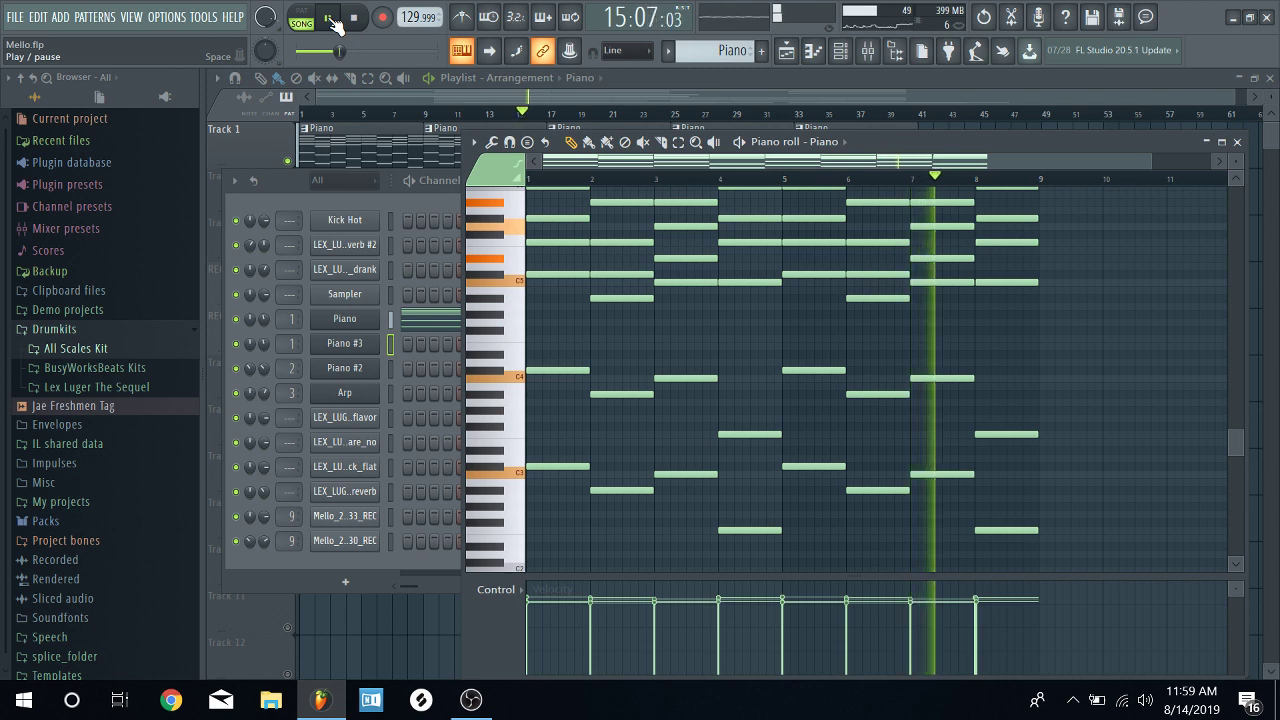
pyautogui.click(330, 18)
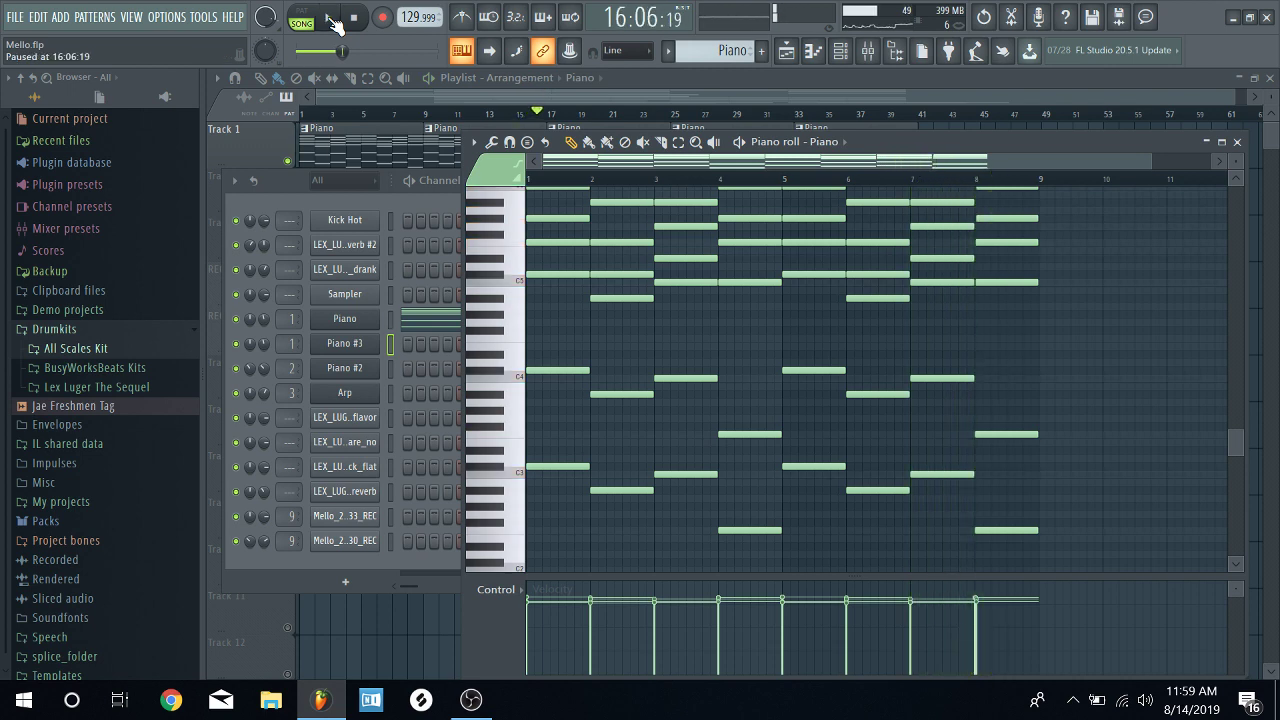
pyautogui.click(1237, 142)
pyautogui.press('F6')
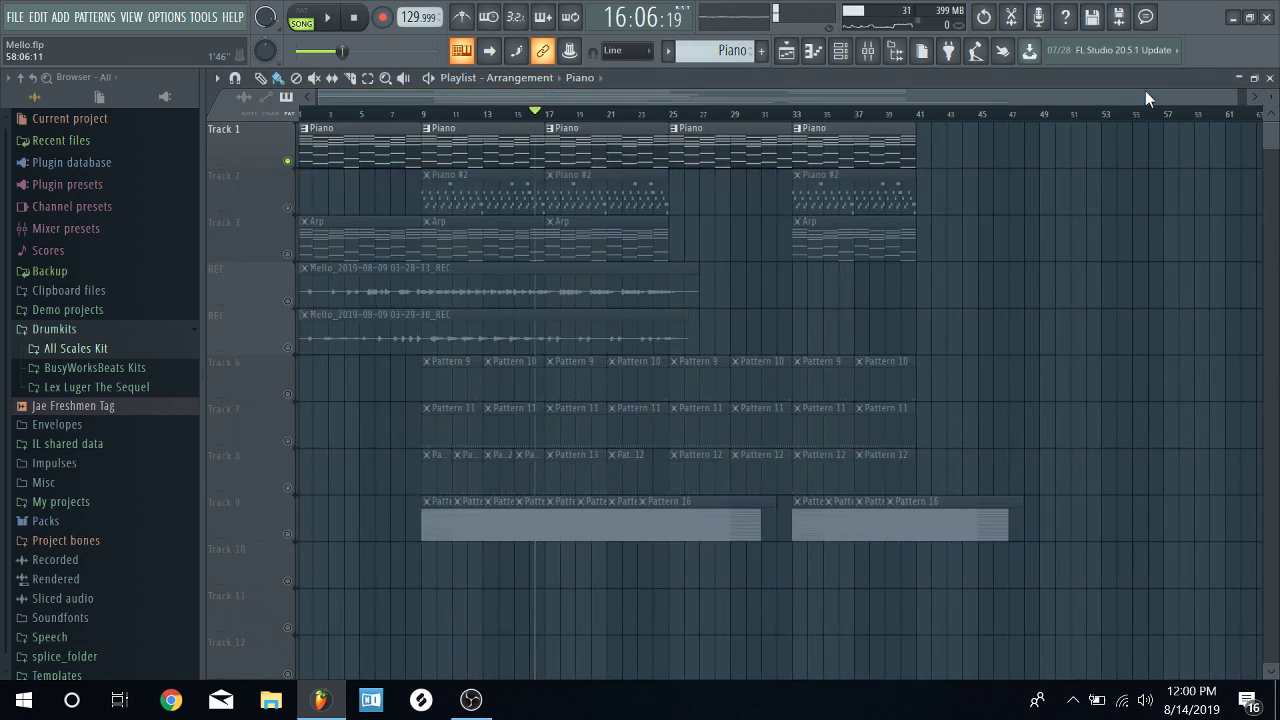
pyautogui.click(353, 22)
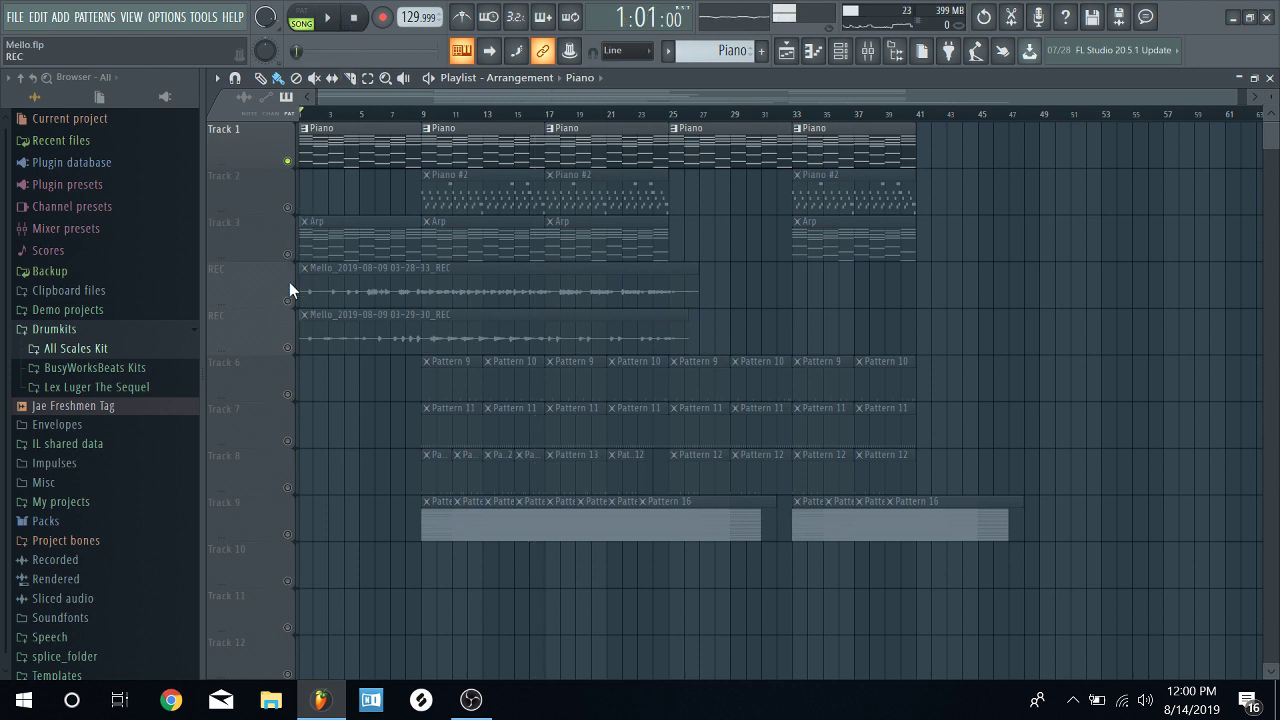
# - Unmute Track 3 and open the first Arp clip's notes to examine its full pitch range
pyautogui.click(288, 254)
pyautogui.doubleClick(368, 234)
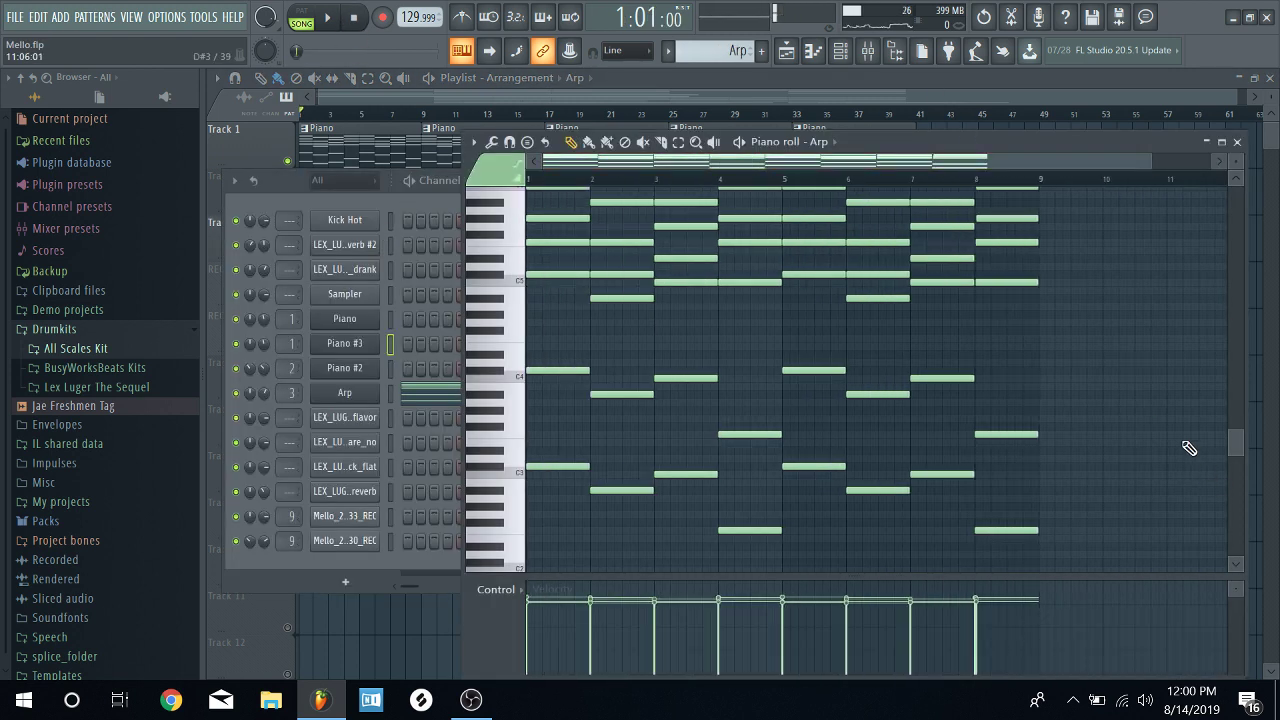
pyautogui.scroll(2, 1128, 330)
pyautogui.press('KP_Add')
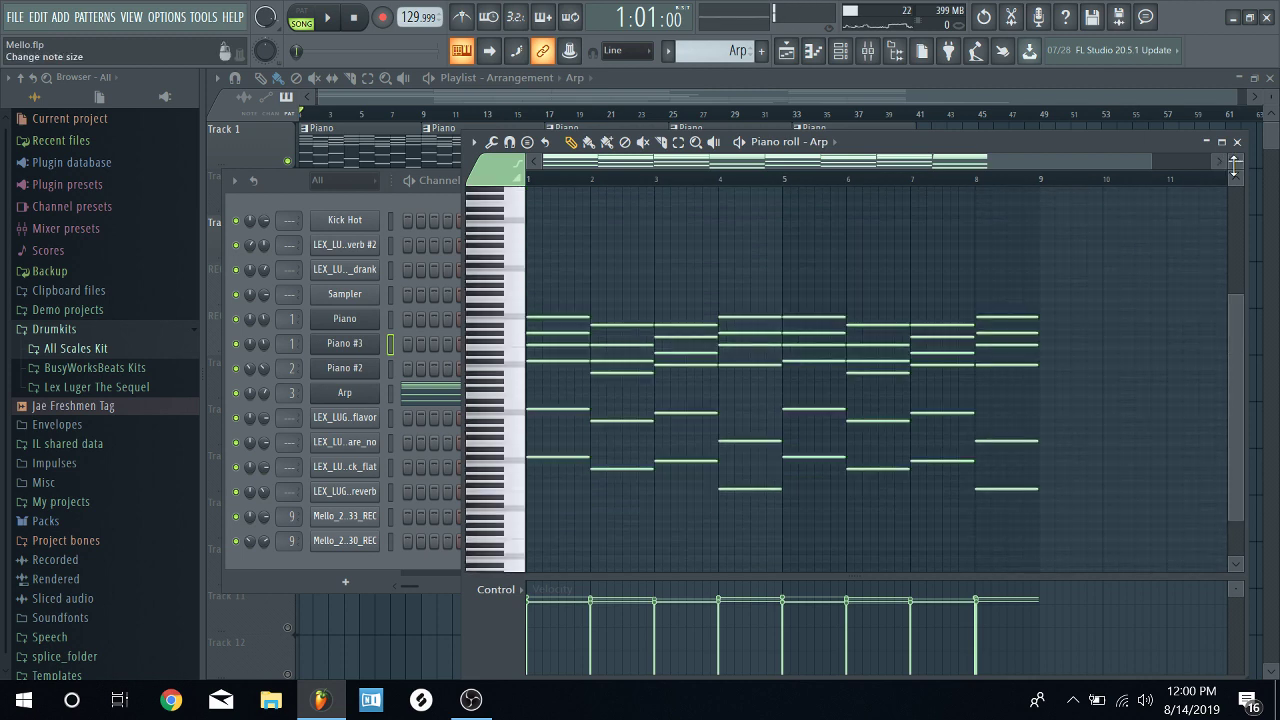
pyautogui.press('KP_Add')
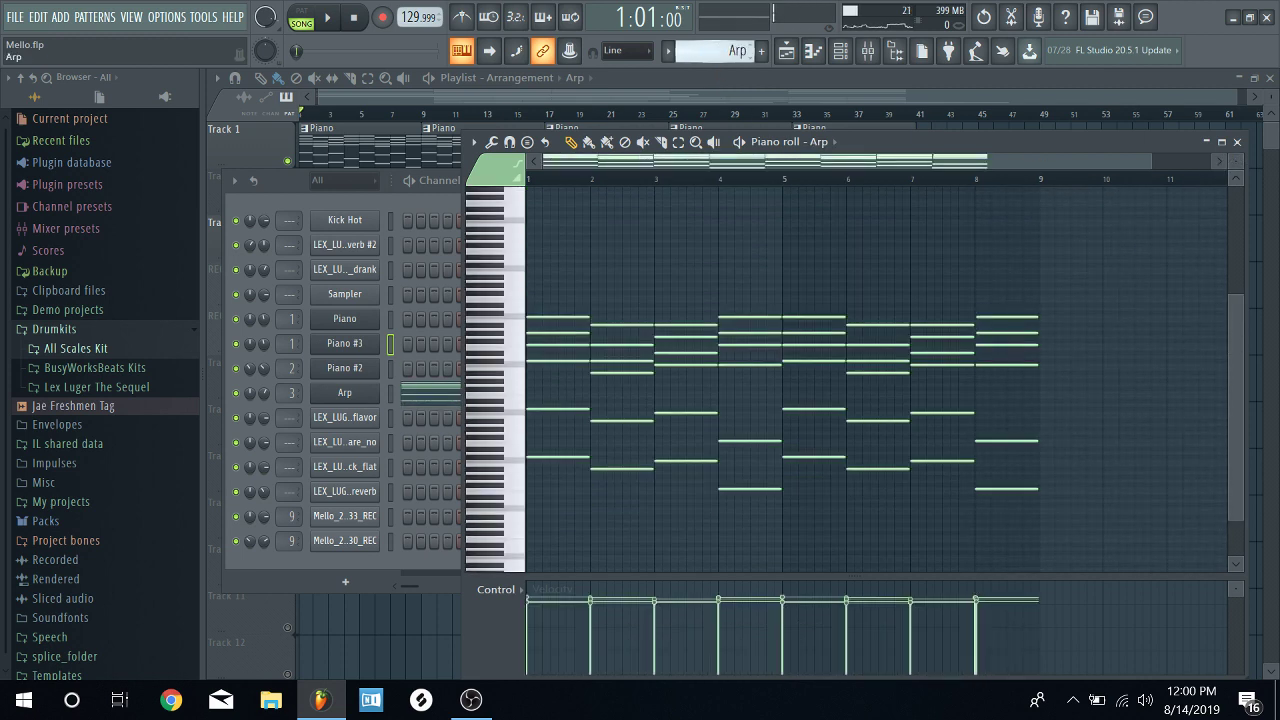
pyautogui.press('KP_Add')
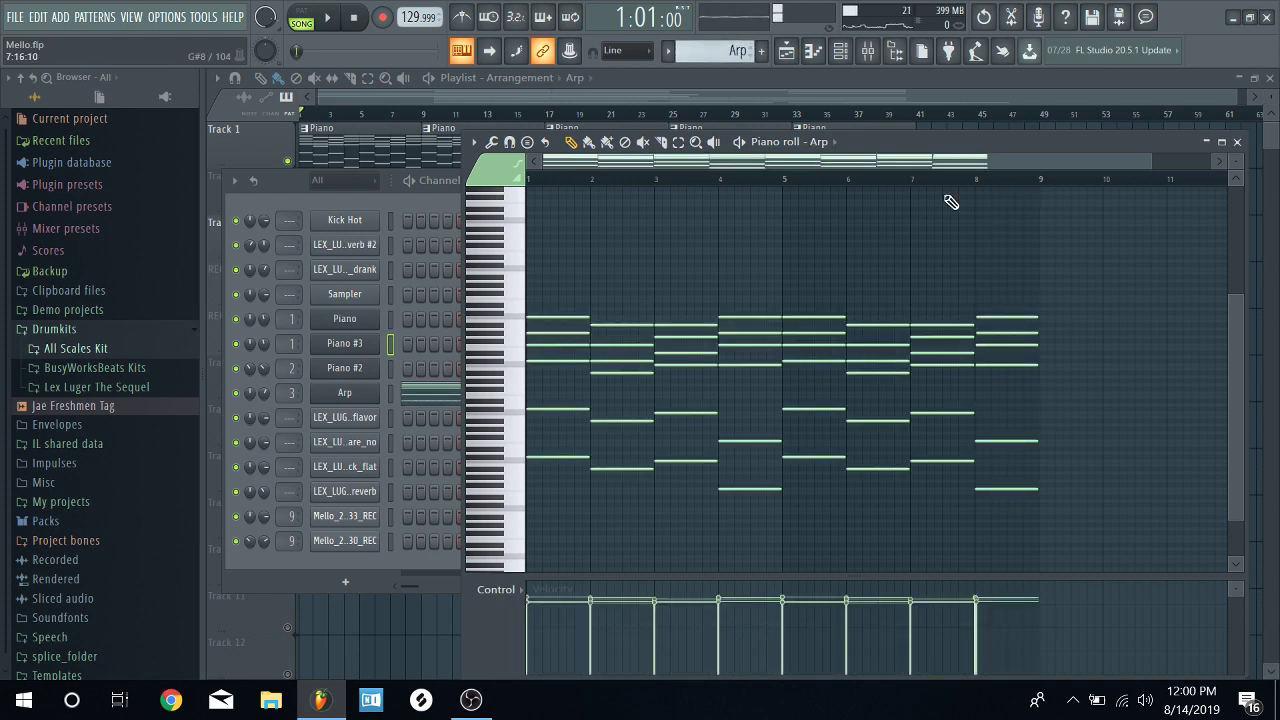
# - Return to the playlist, mute Track 3 and play the Piano track alone
pyautogui.click(1237, 142)
pyautogui.click(1160, 90)
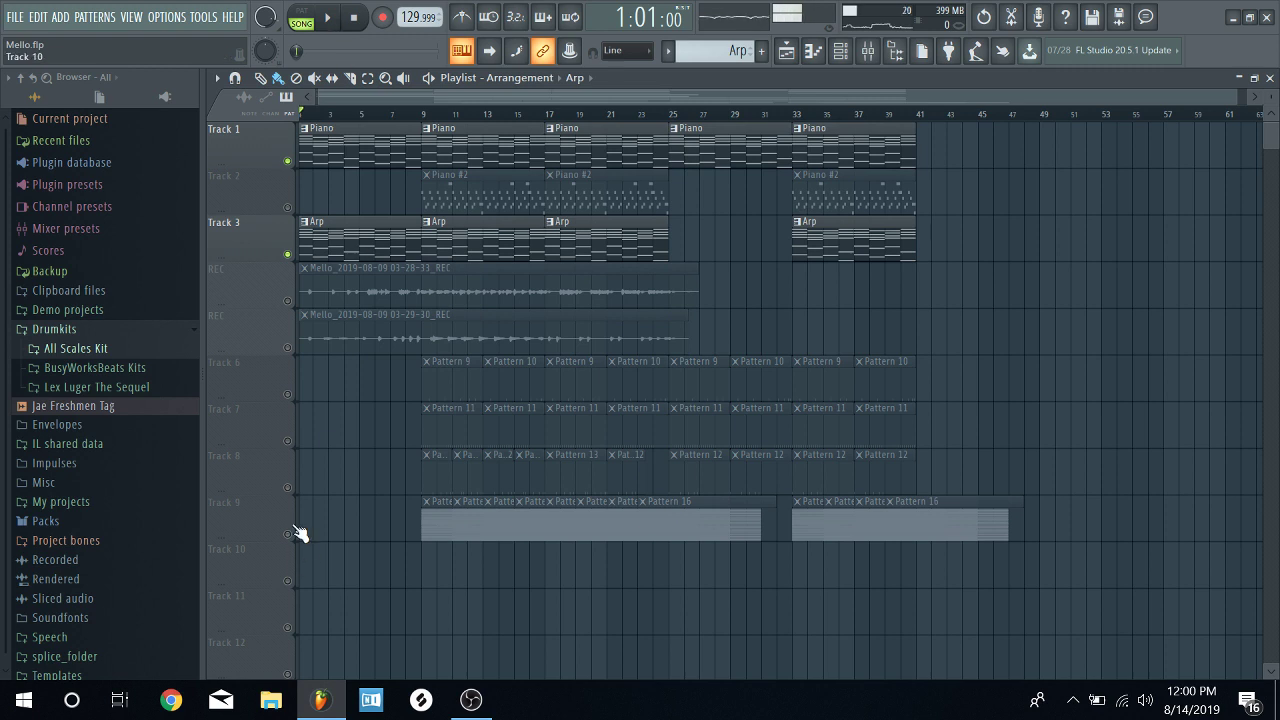
pyautogui.click(287, 254)
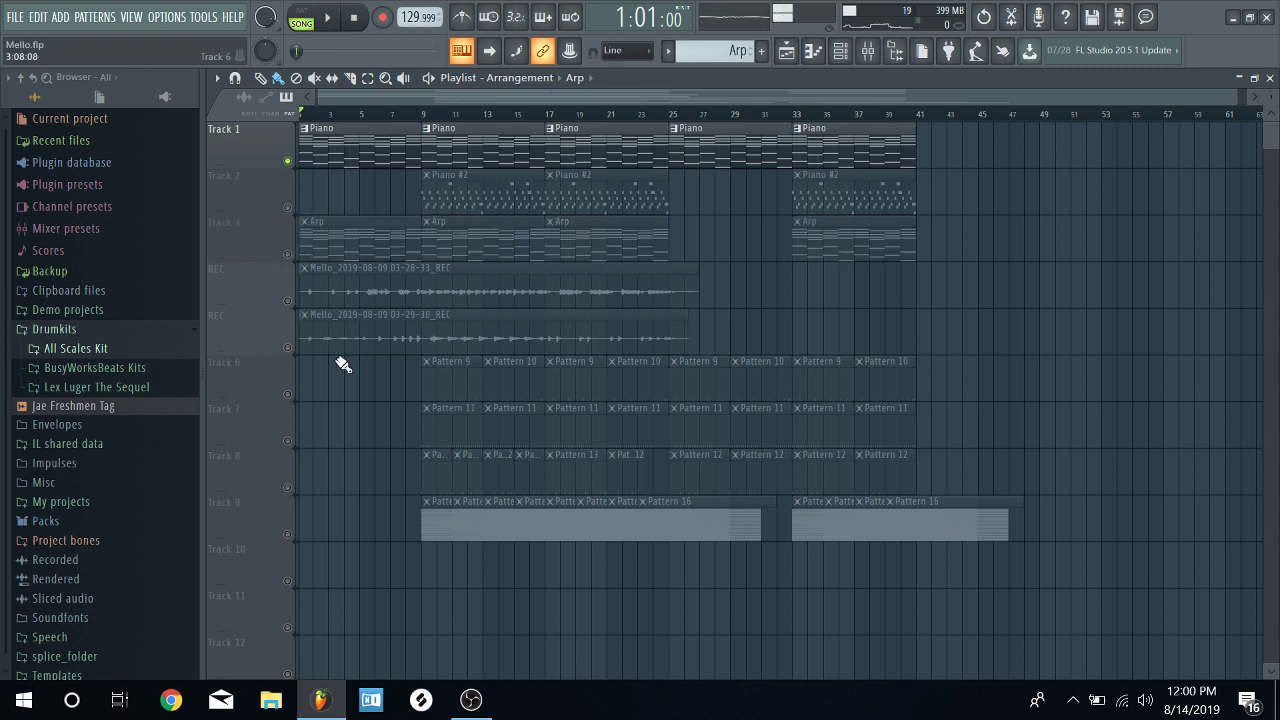
pyautogui.click(331, 18)
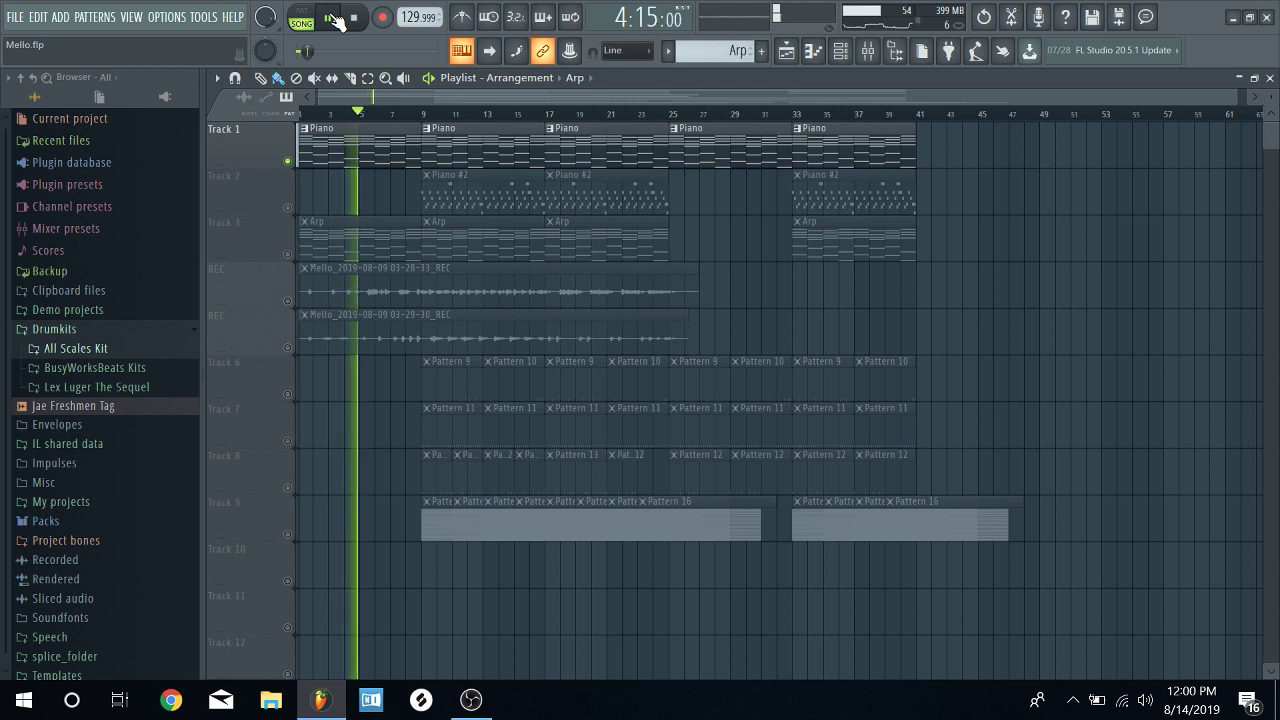
# - Unmute Track 3, play the Piano and Arp tracks together from the start, and stop playback
pyautogui.click(287, 253)
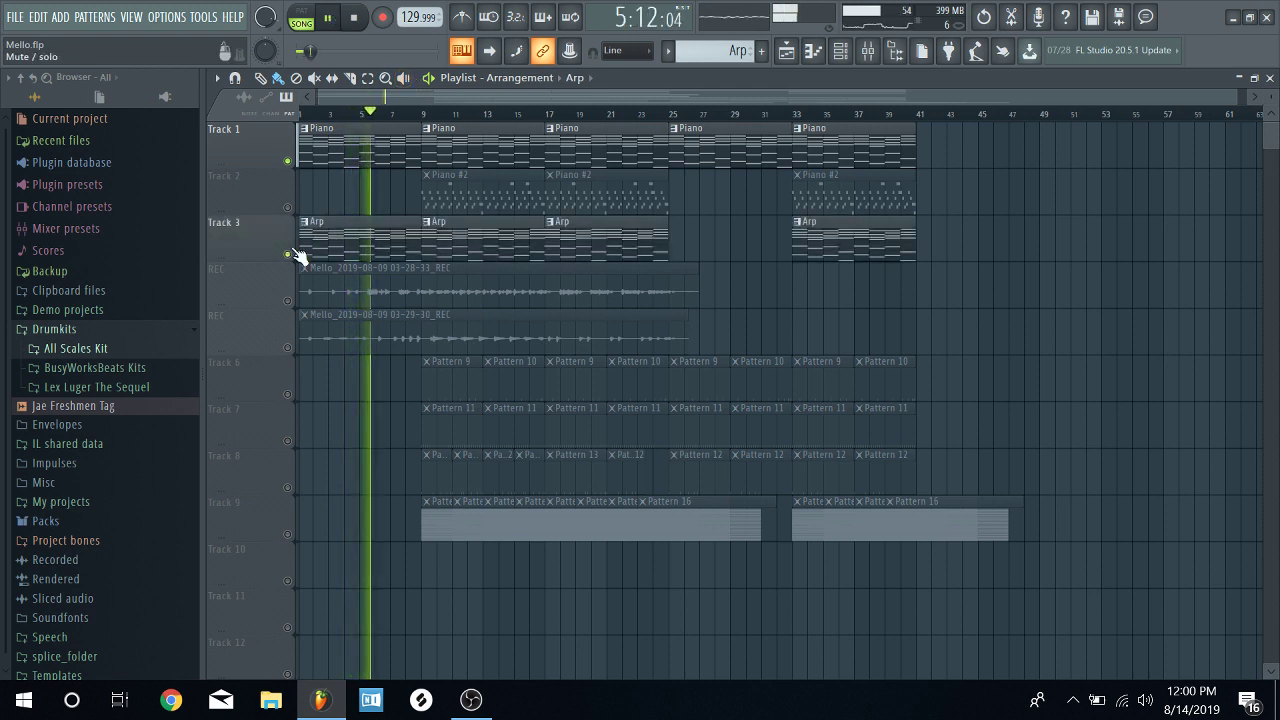
pyautogui.click(353, 17)
pyautogui.click(327, 18)
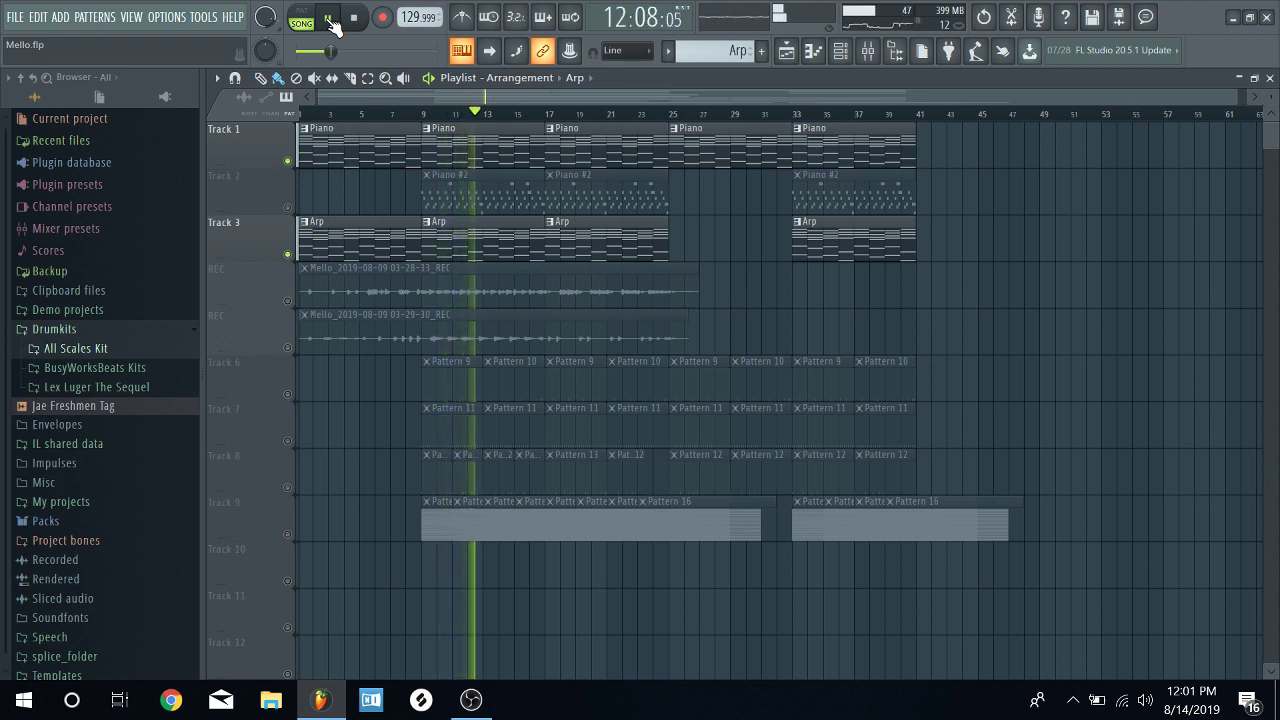
pyautogui.click(330, 18)
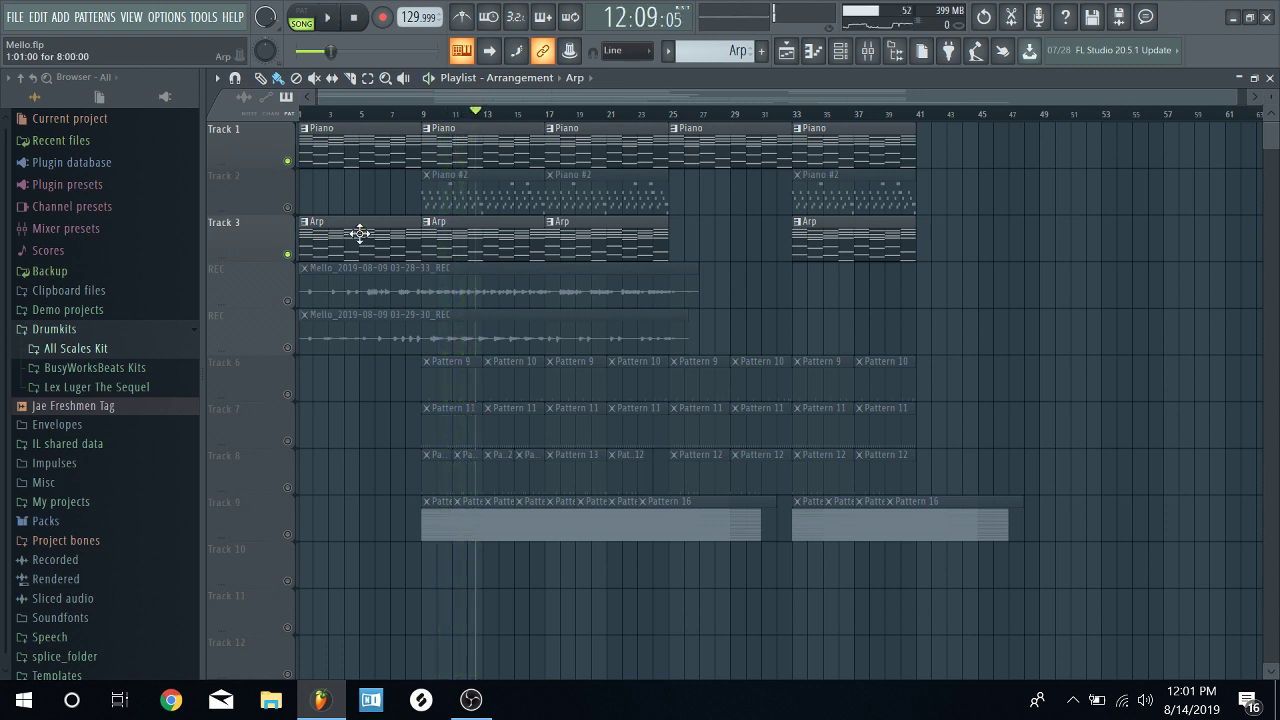
pyautogui.click(355, 19)
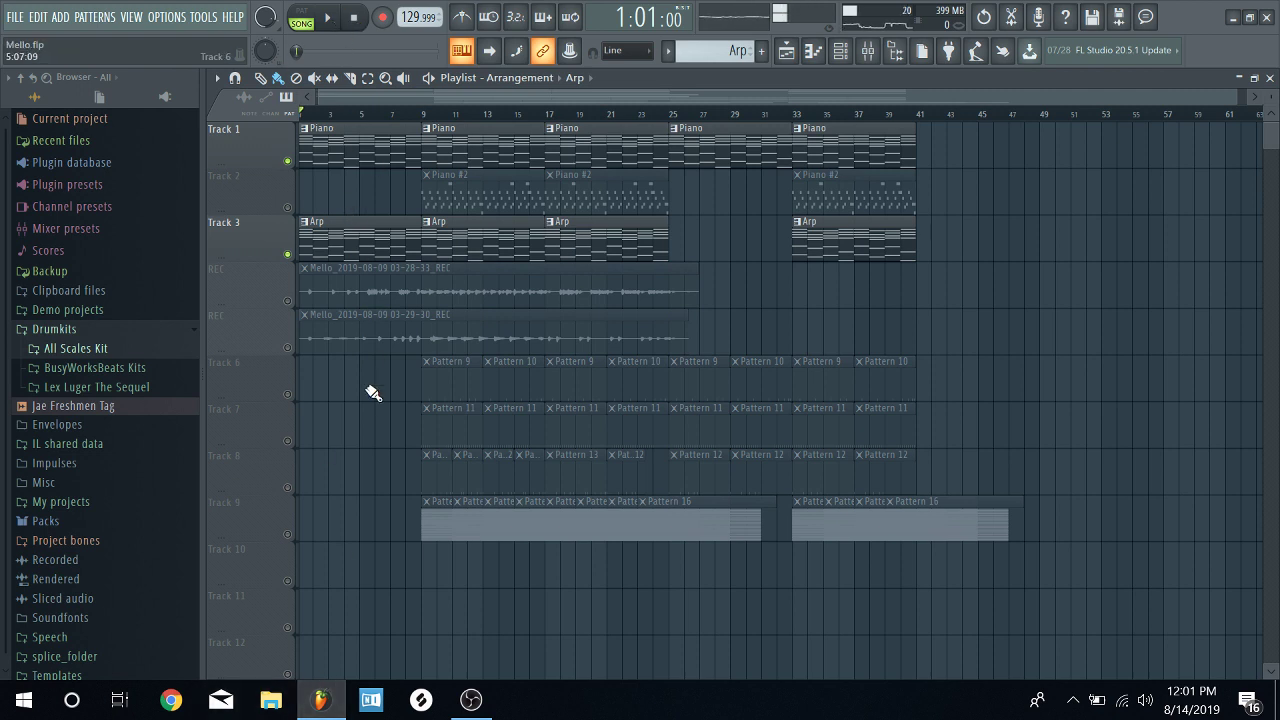
# - Unmute Track 2, mute it again, and replay the Piano and Arp tracks from the start
pyautogui.click(287, 207)
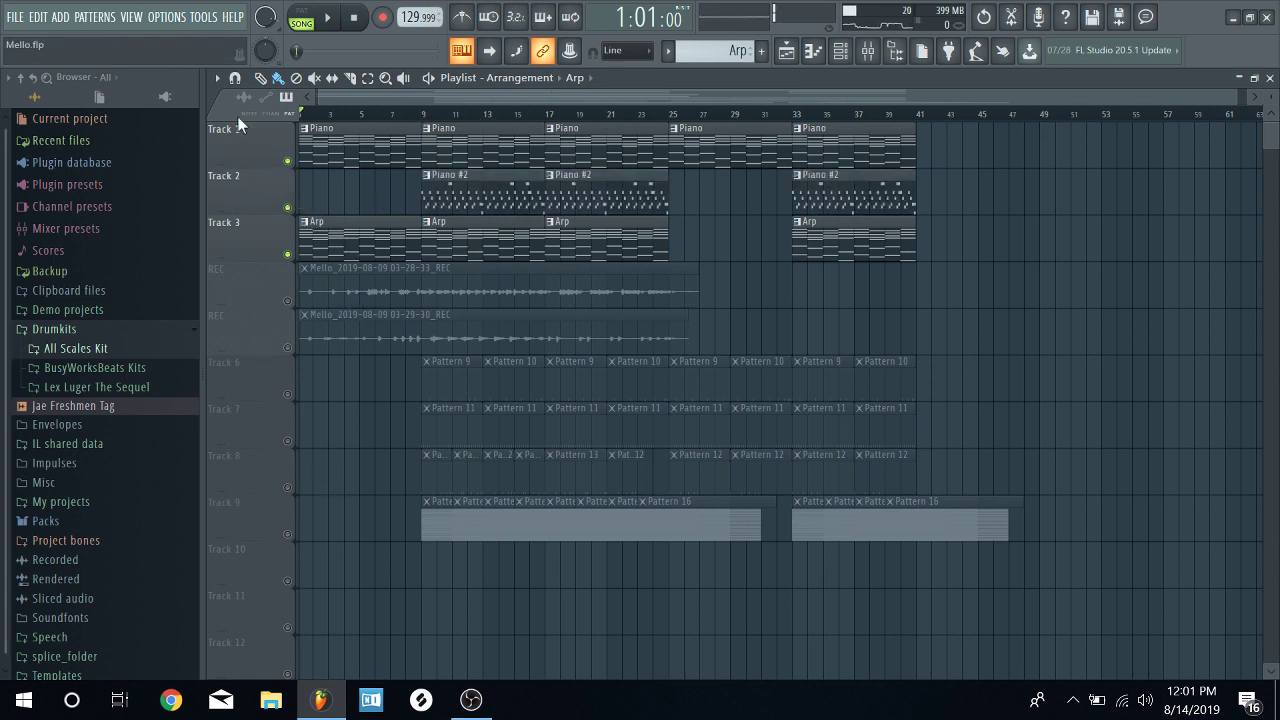
pyautogui.click(290, 208)
pyautogui.click(328, 18)
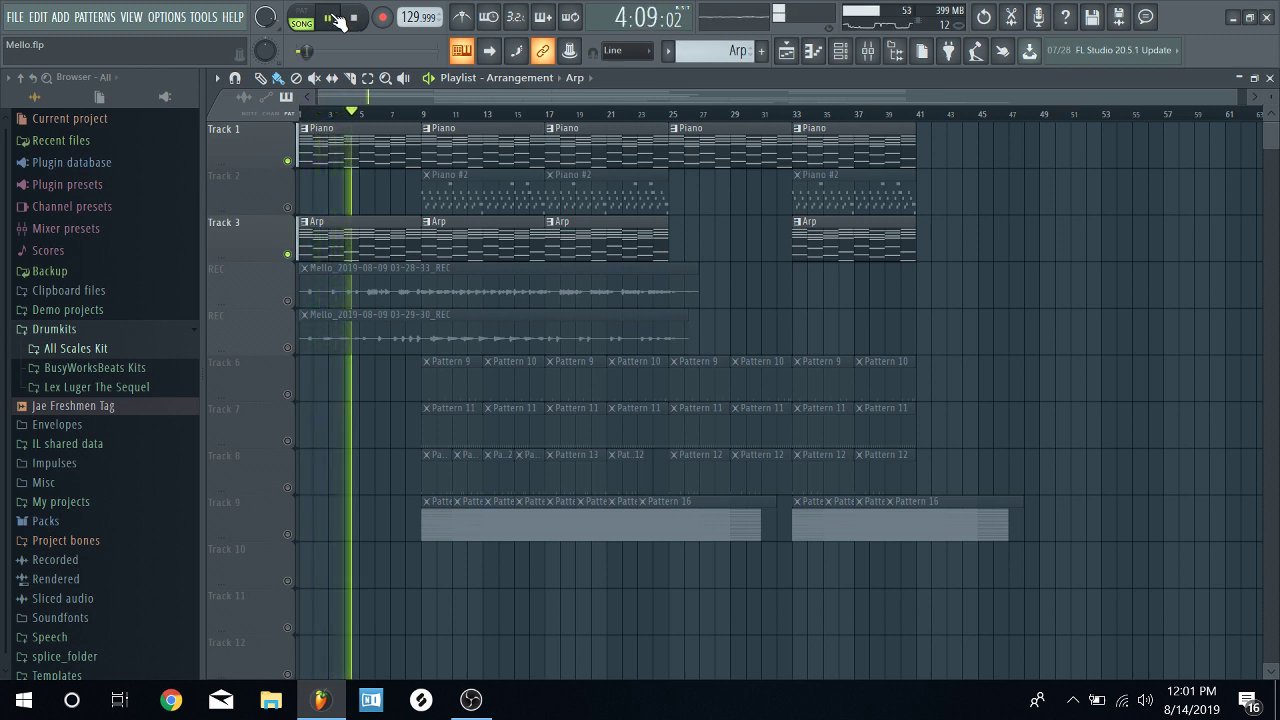
pyautogui.click(332, 19)
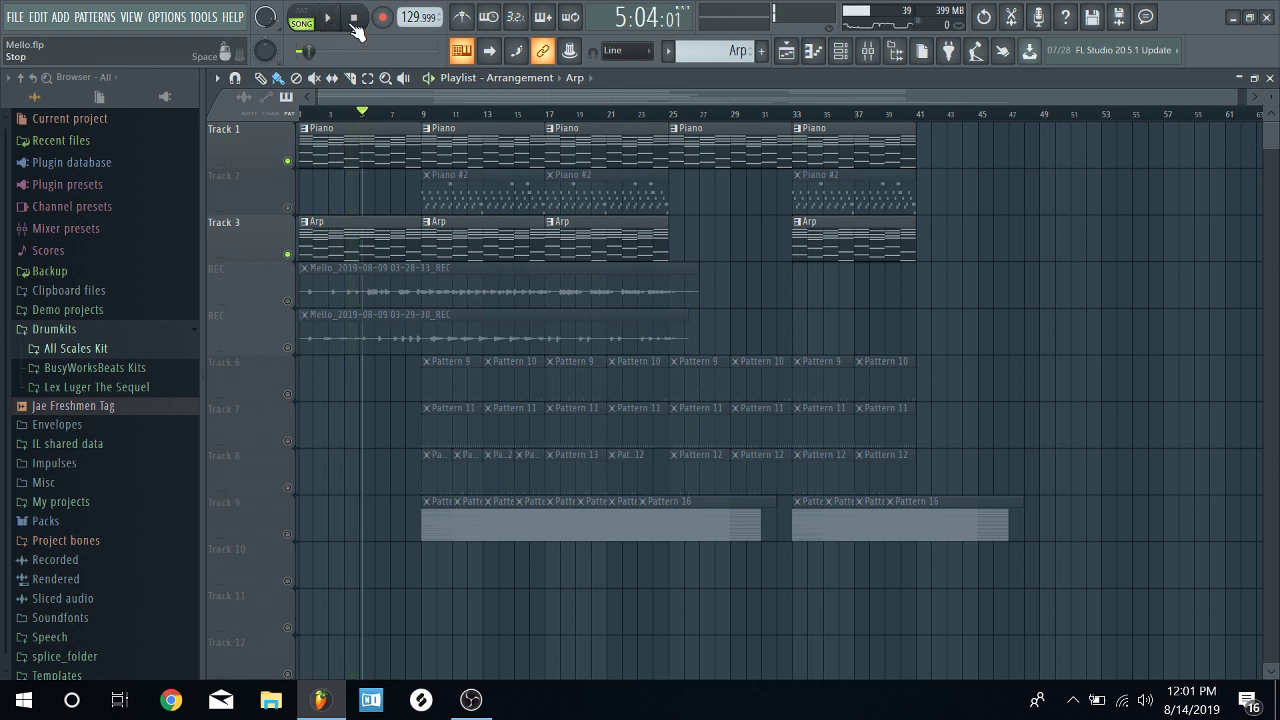
pyautogui.click(353, 22)
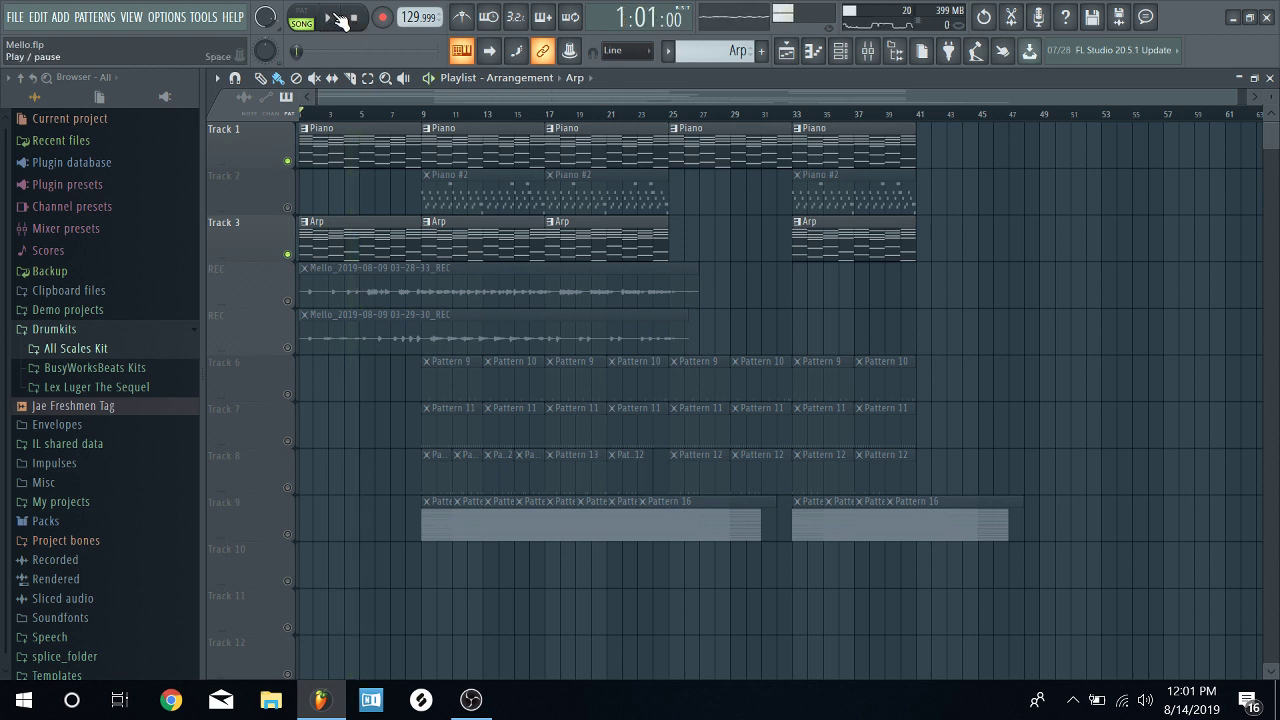
pyautogui.click(337, 17)
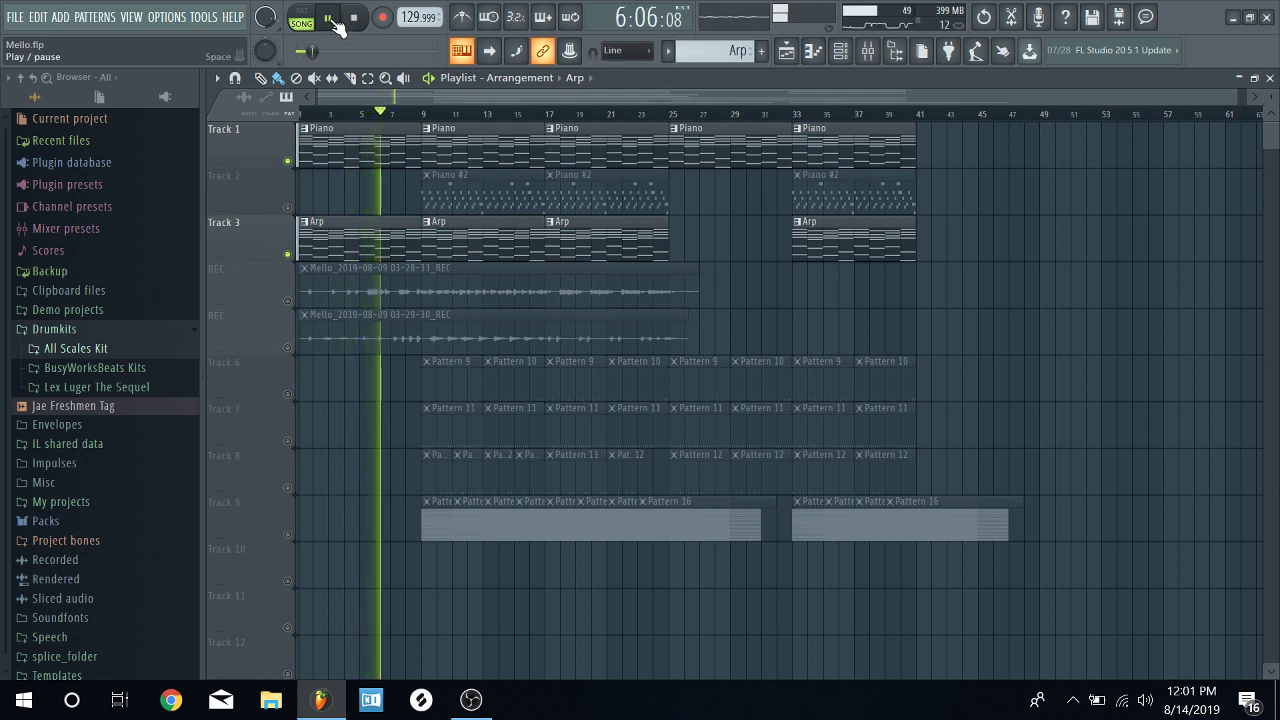
# - Stop playback and return the song position to the start
pyautogui.click(336, 22)
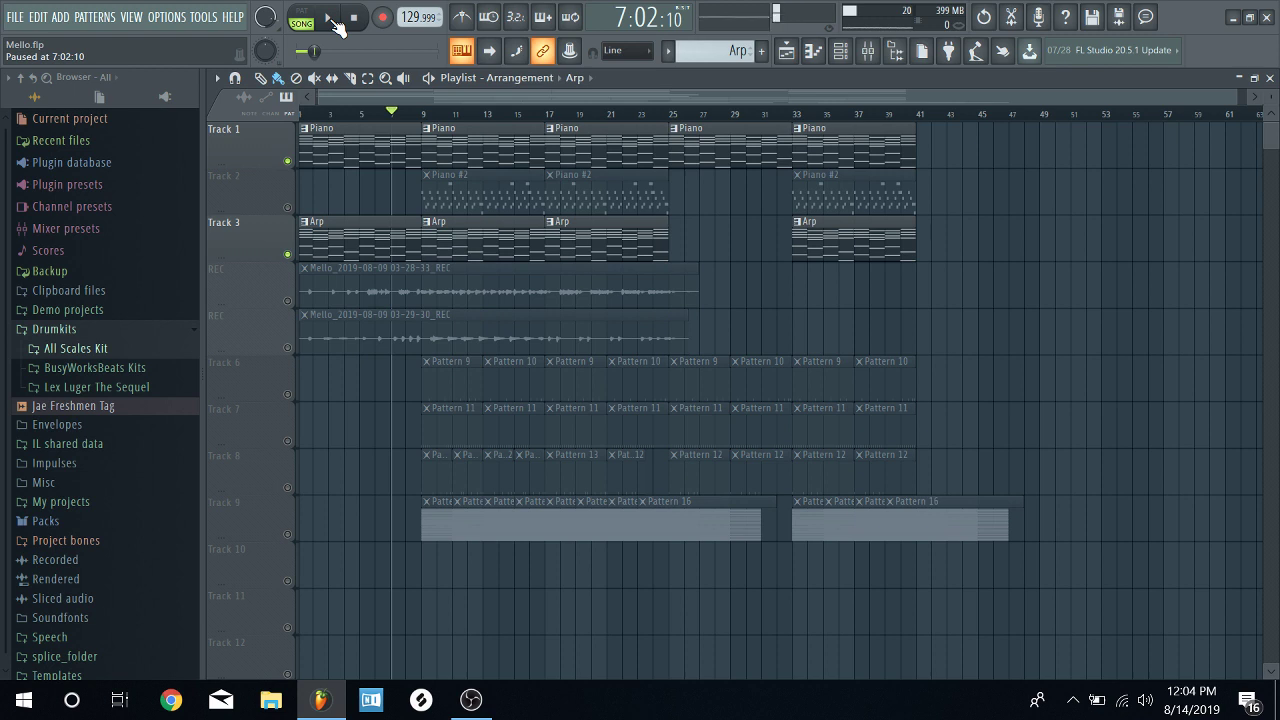
pyautogui.click(330, 19)
pyautogui.click(353, 17)
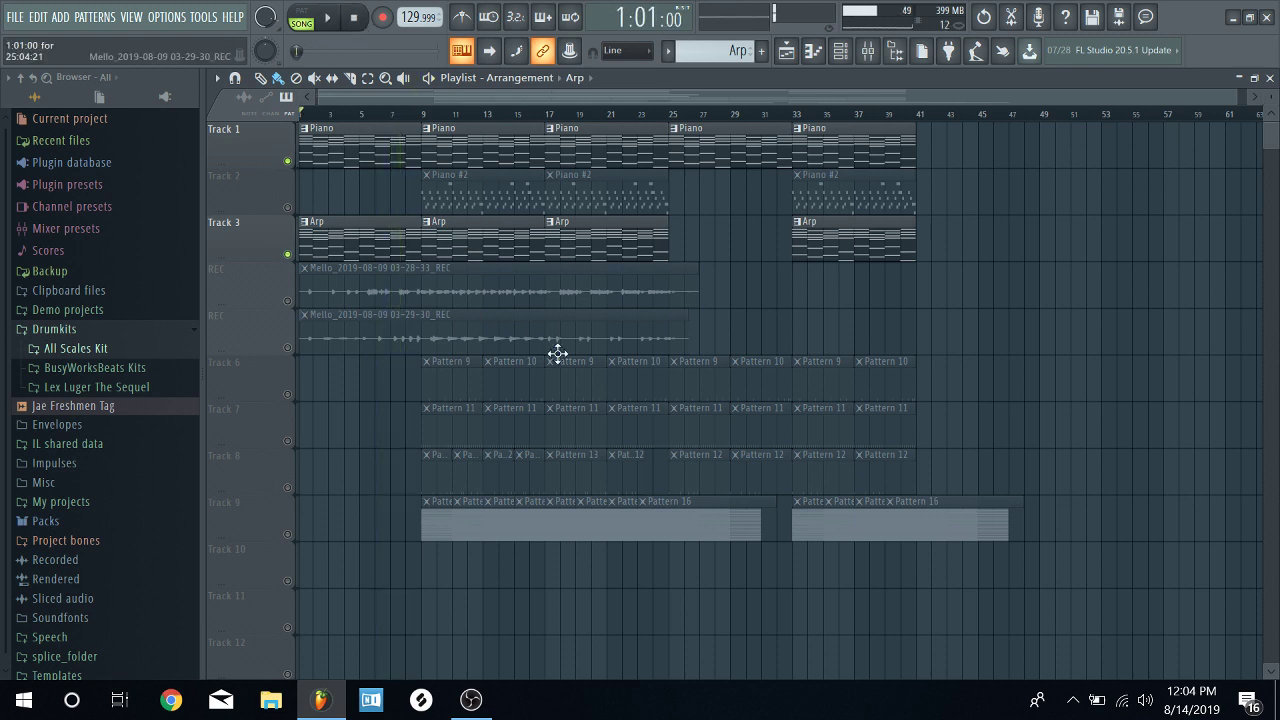
# - Unmute Track 2, play the Piano, Piano #2 and Arp tracks together from bar 9, and stop playback
pyautogui.click(287, 207)
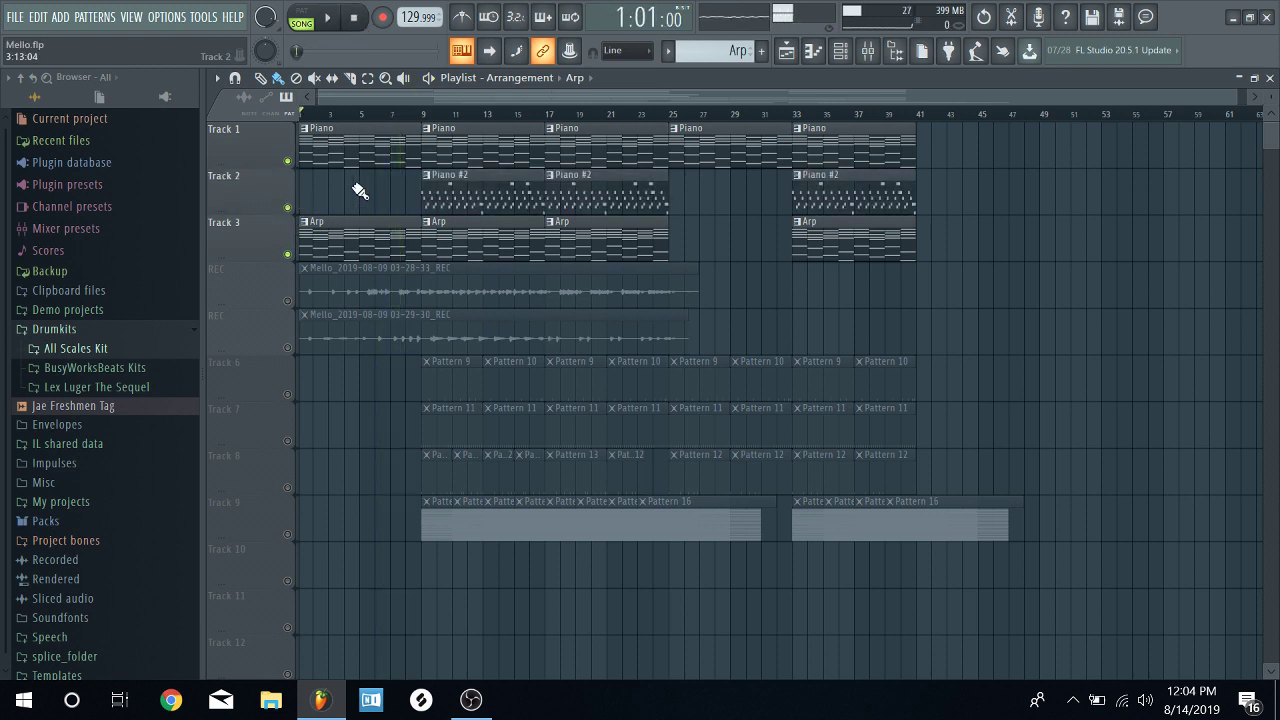
pyautogui.click(430, 113)
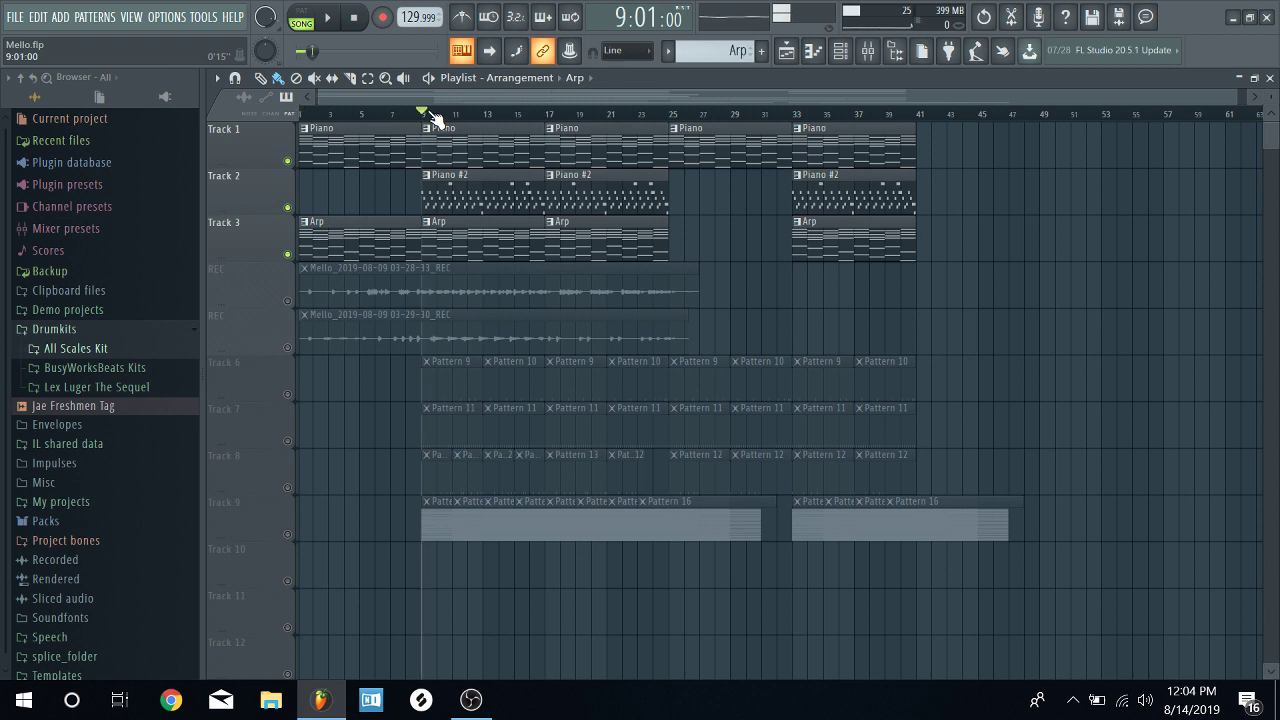
pyautogui.click(327, 17)
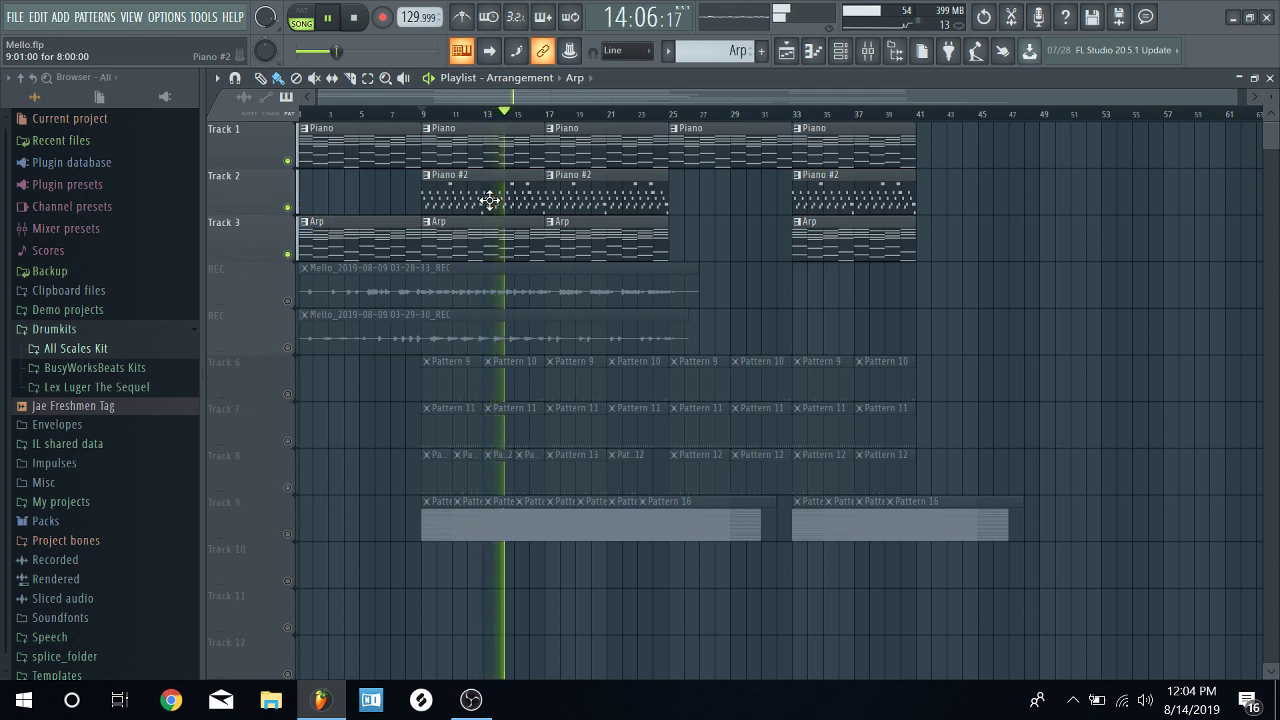
pyautogui.click(362, 22)
pyautogui.click(358, 22)
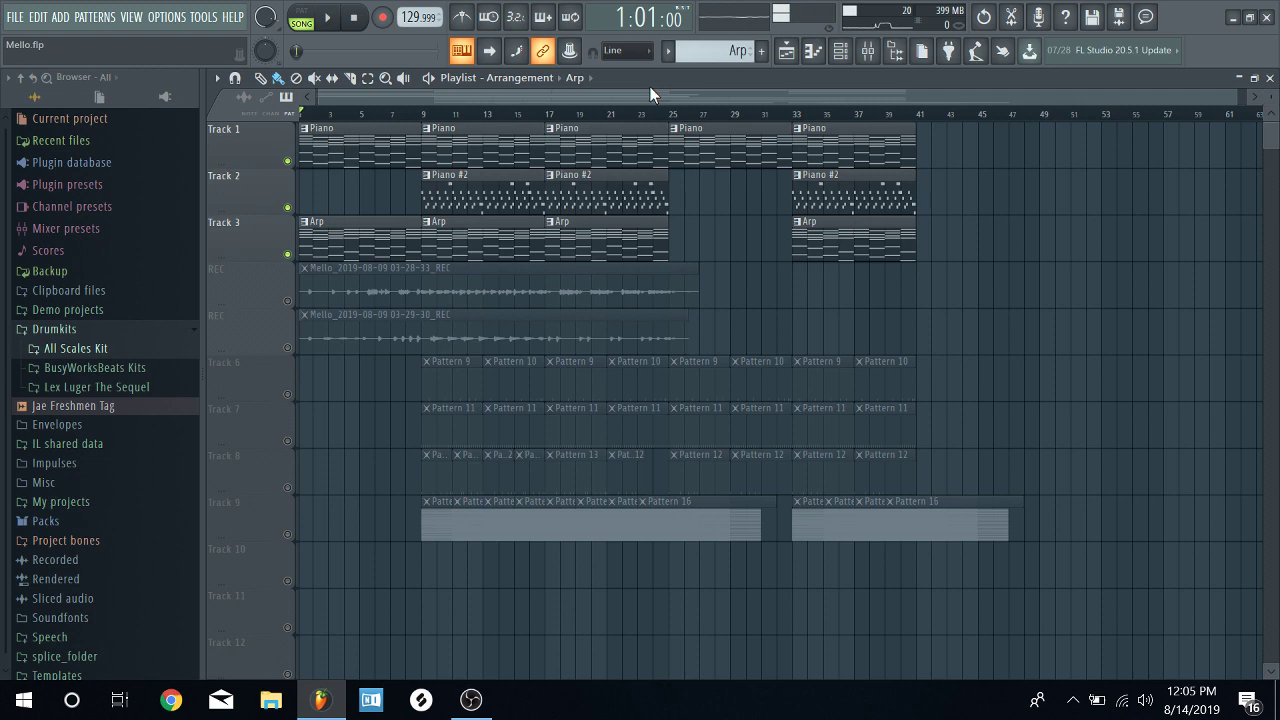
# - Unmute the two REC audio tracks, play them with the Piano and Arp layers from the start, and pause playback
pyautogui.hscroll(1, 1123, 90)
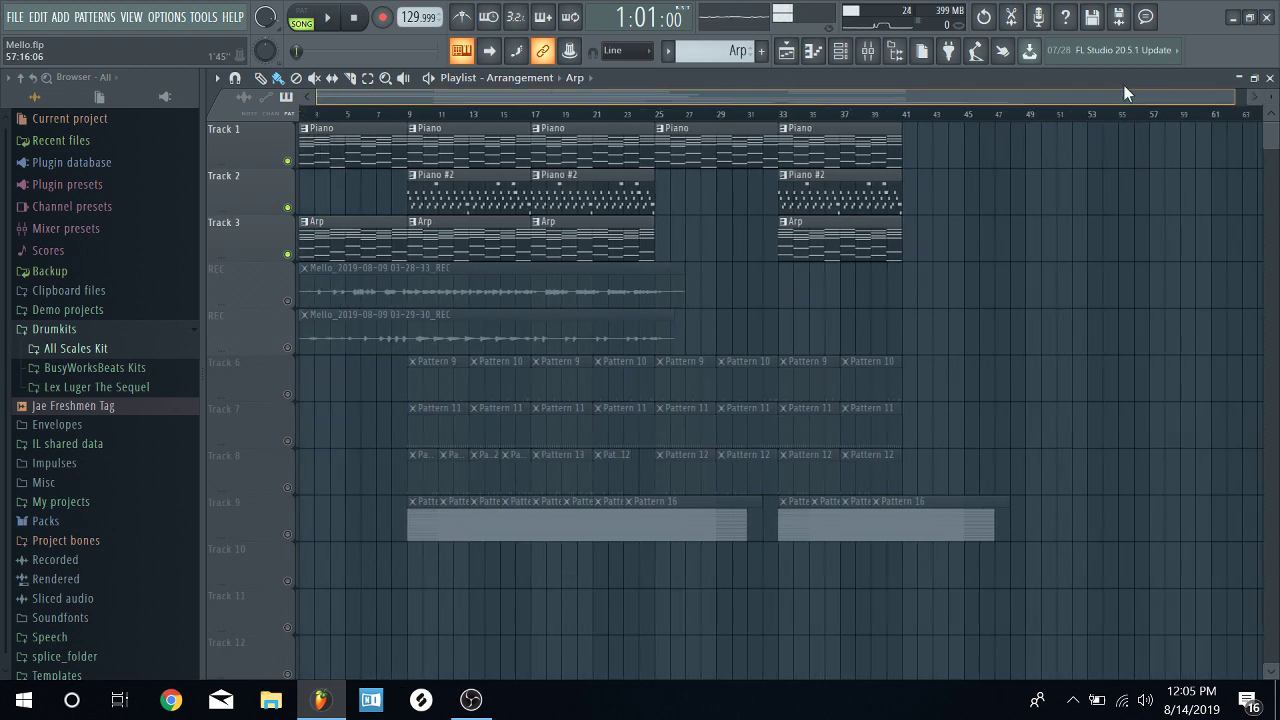
pyautogui.moveTo(1236, 96); pyautogui.dragTo(1275, 103)
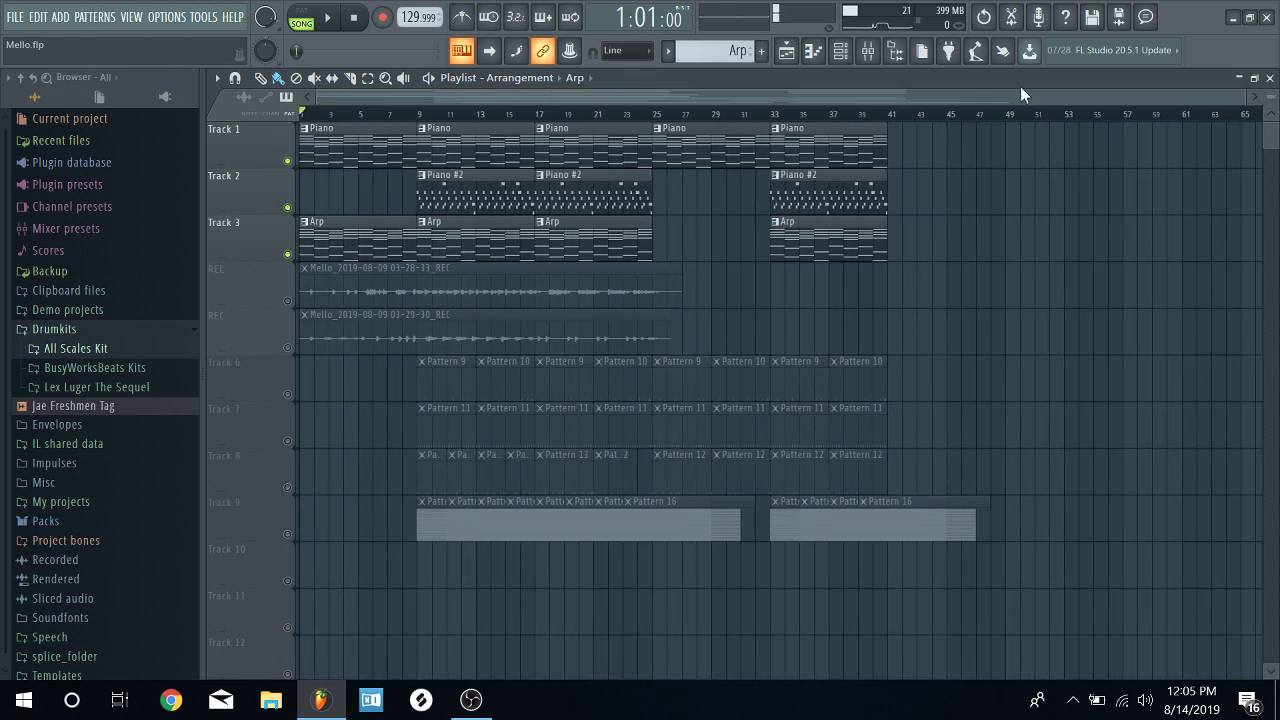
pyautogui.click(288, 347)
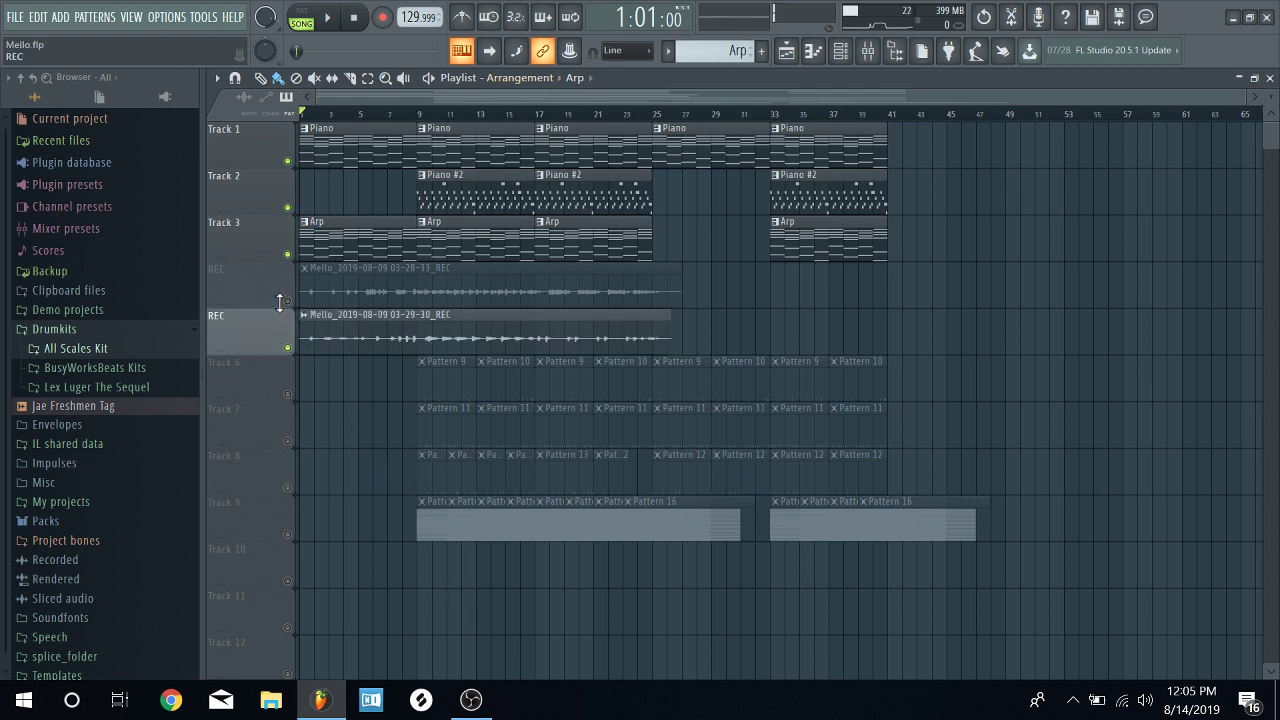
pyautogui.click(288, 300)
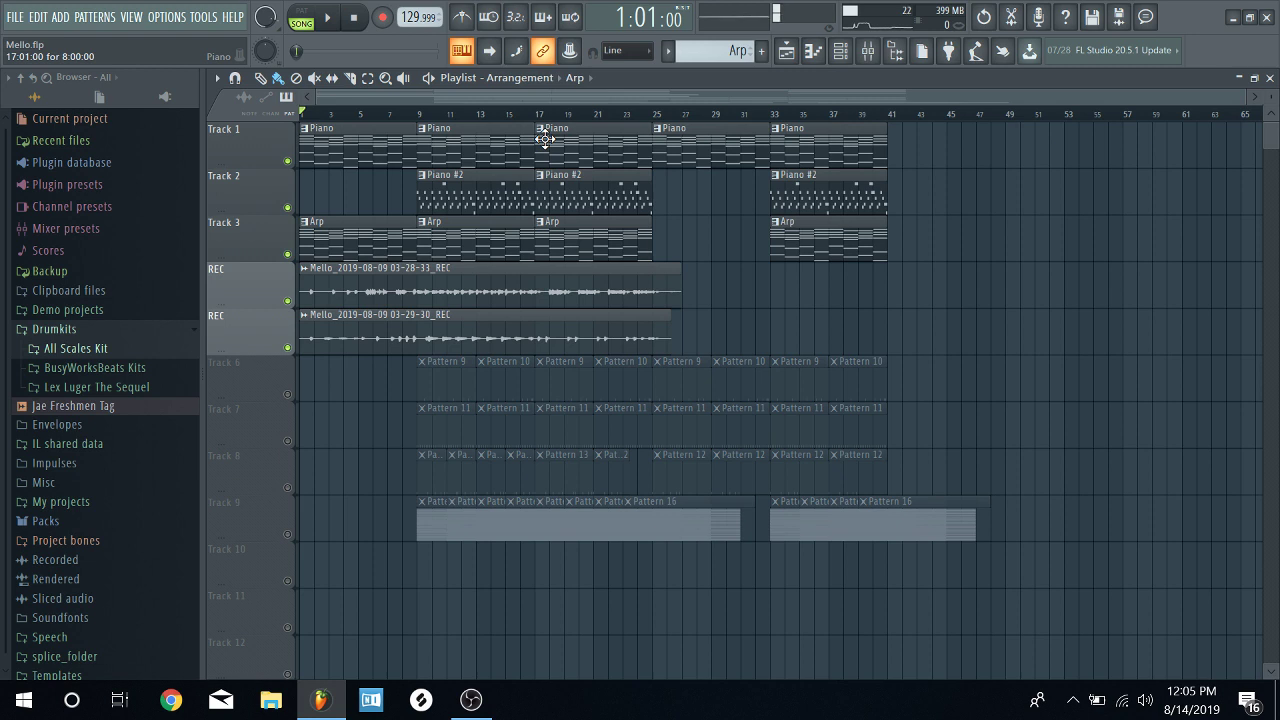
pyautogui.click(336, 22)
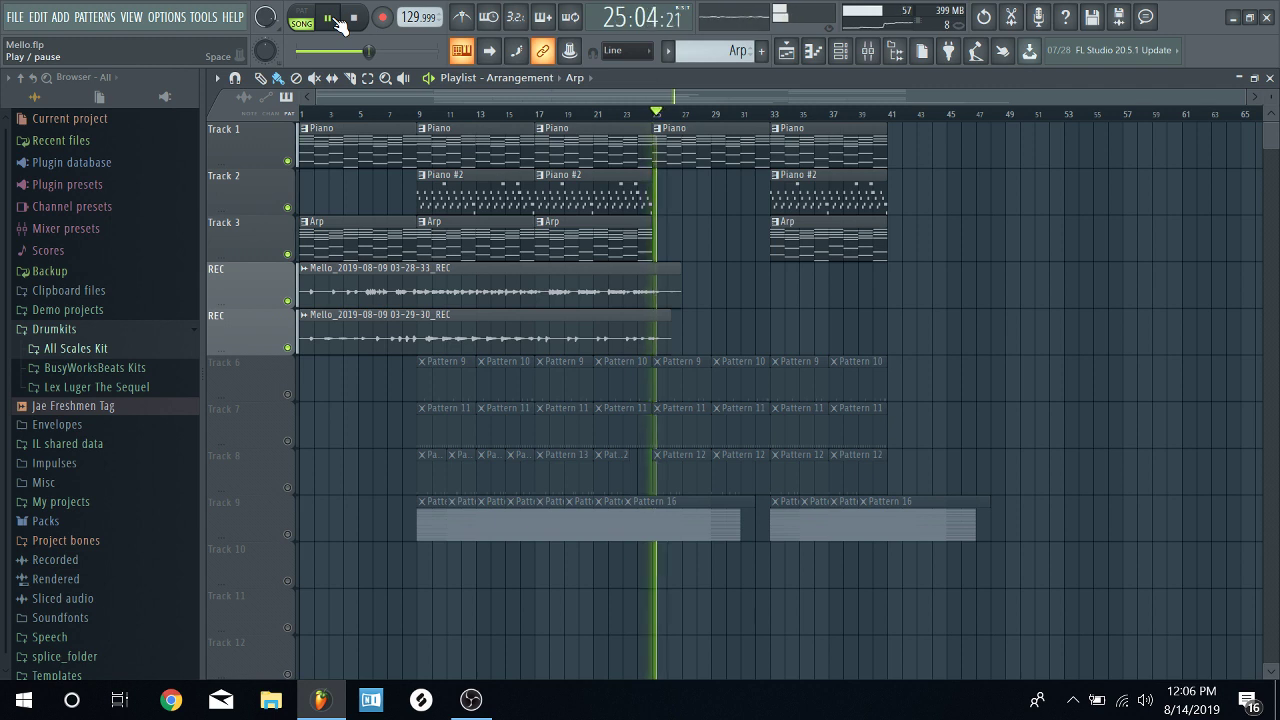
pyautogui.click(338, 20)
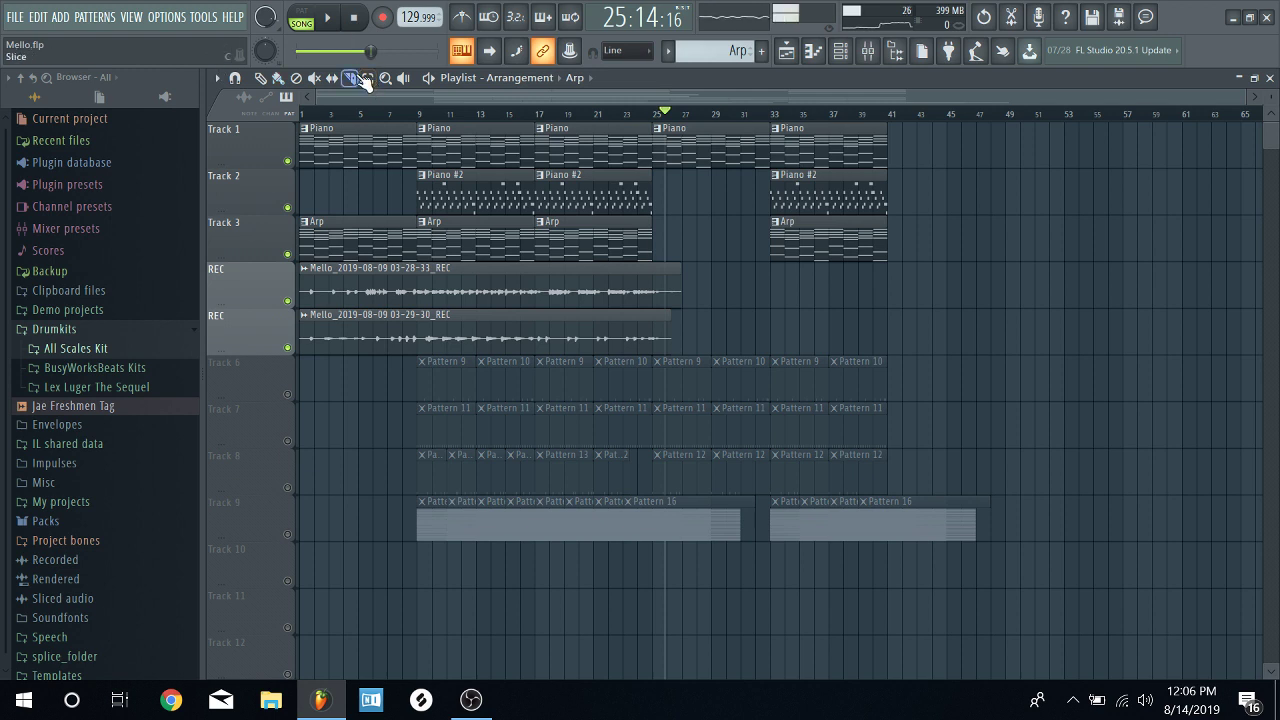
pyautogui.moveTo(652, 350)
pyautogui.mouseDown()
pyautogui.moveTo(670, 288)
pyautogui.moveTo(657, 357)
pyautogui.mouseUp()
pyautogui.click(870, 52)
pyautogui.click(870, 52)
# - Unmute Track 6 and play the arrangement from bar 7
pyautogui.click(394, 121)
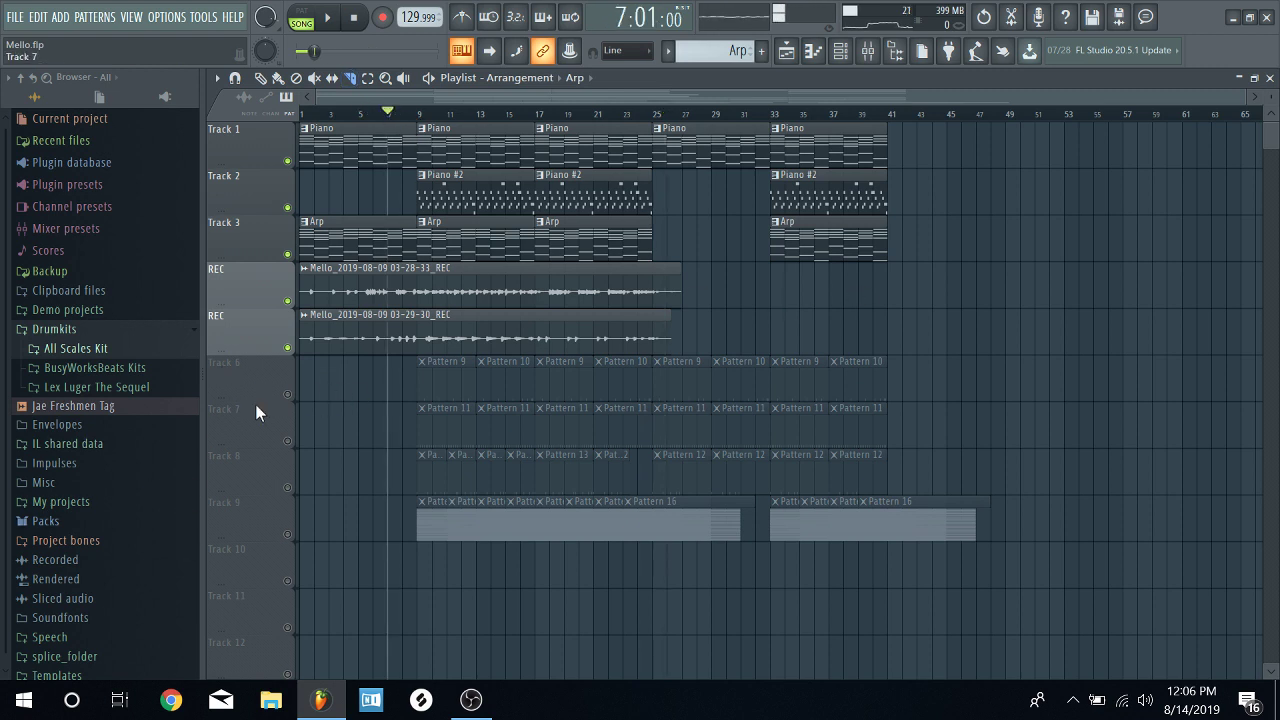
pyautogui.click(288, 394)
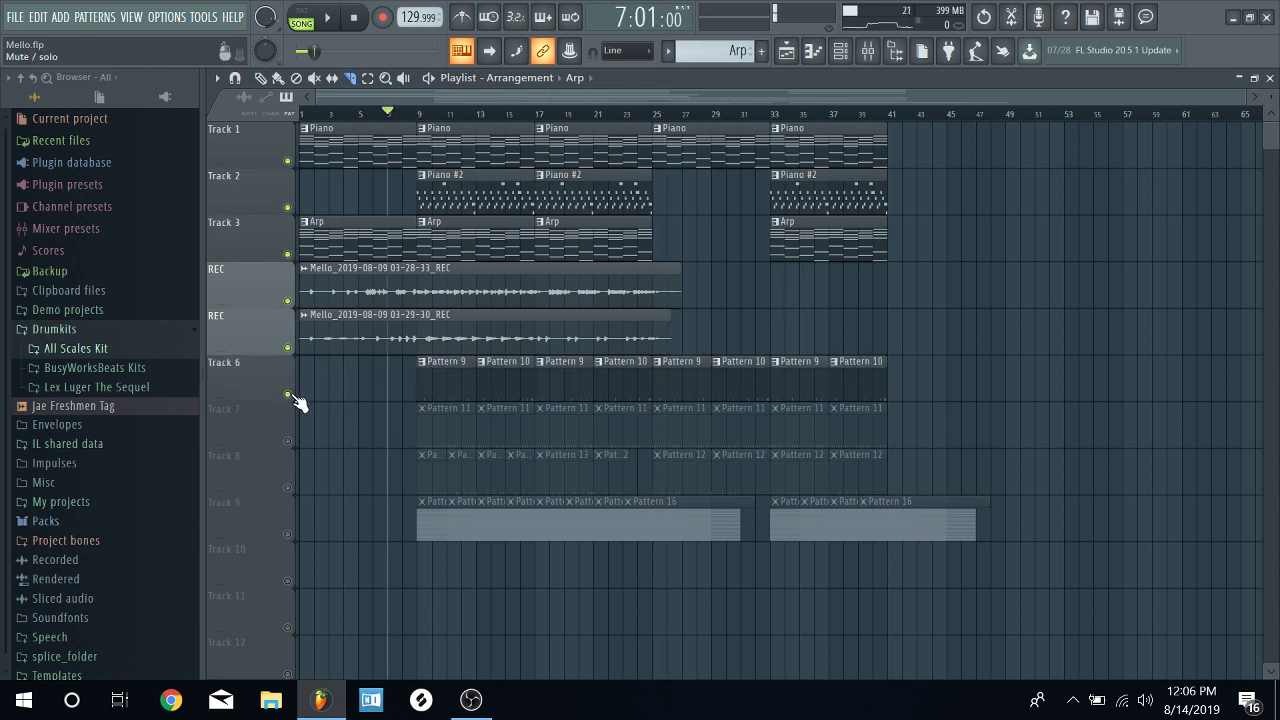
pyautogui.click(328, 18)
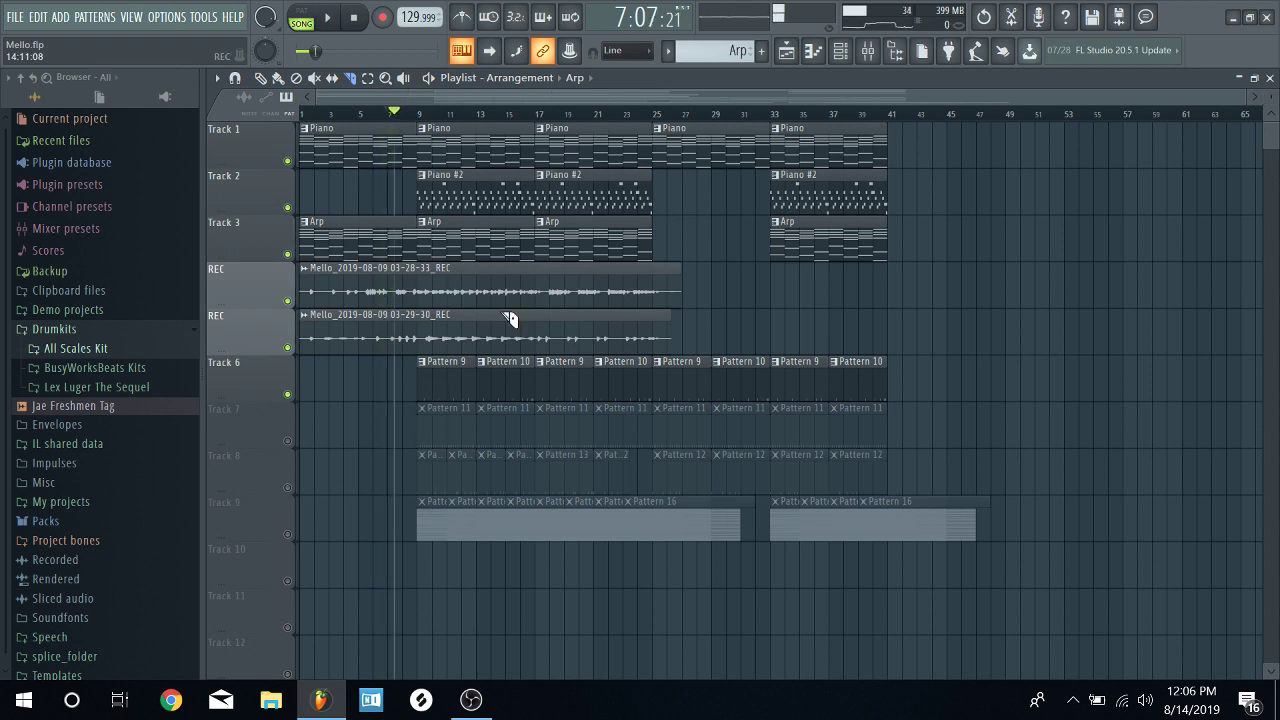
# - Examine the snare notes of Pattern 9 and Pattern 10 in the piano roll during playback, and return to the playlist
pyautogui.click(260, 78)
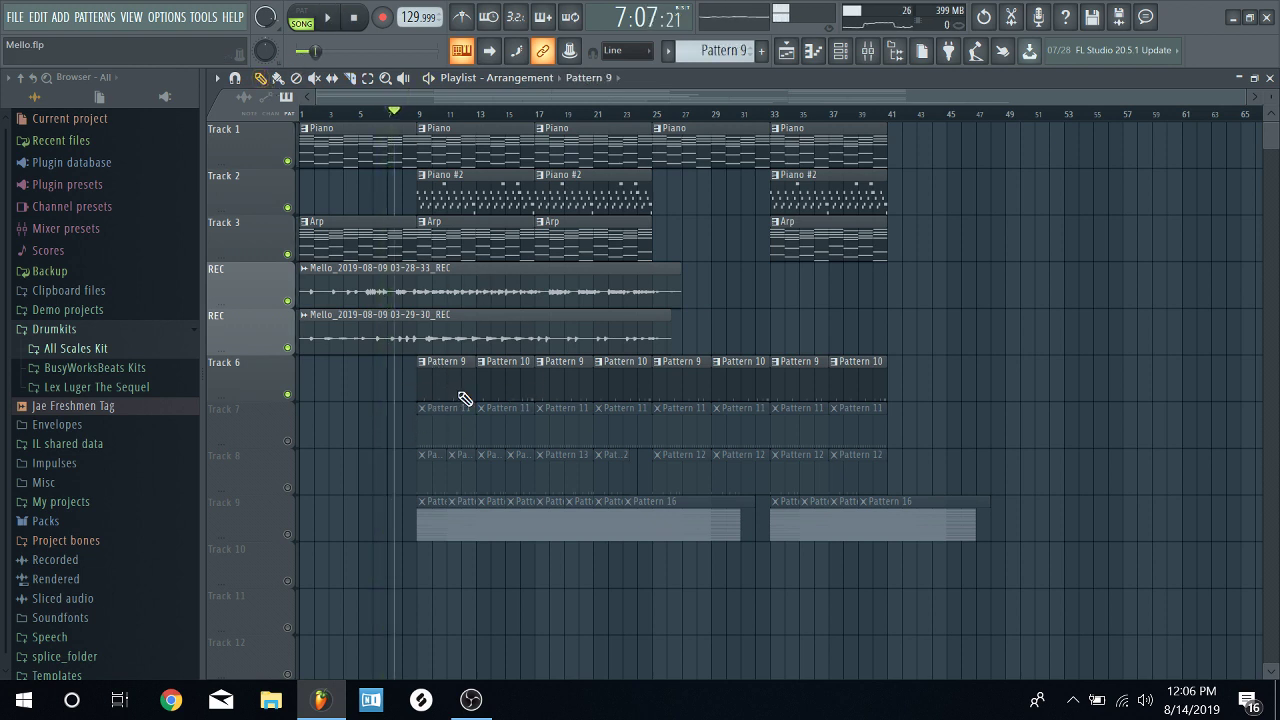
pyautogui.doubleClick(463, 386)
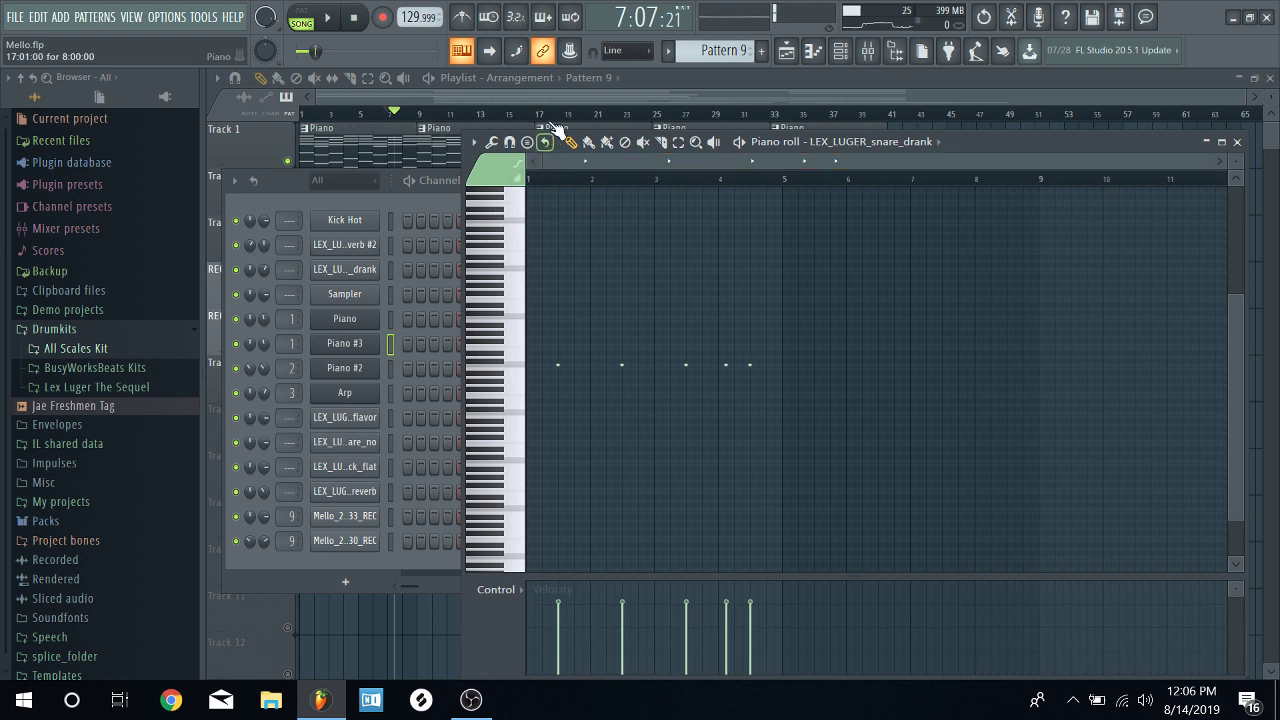
pyautogui.press('space')
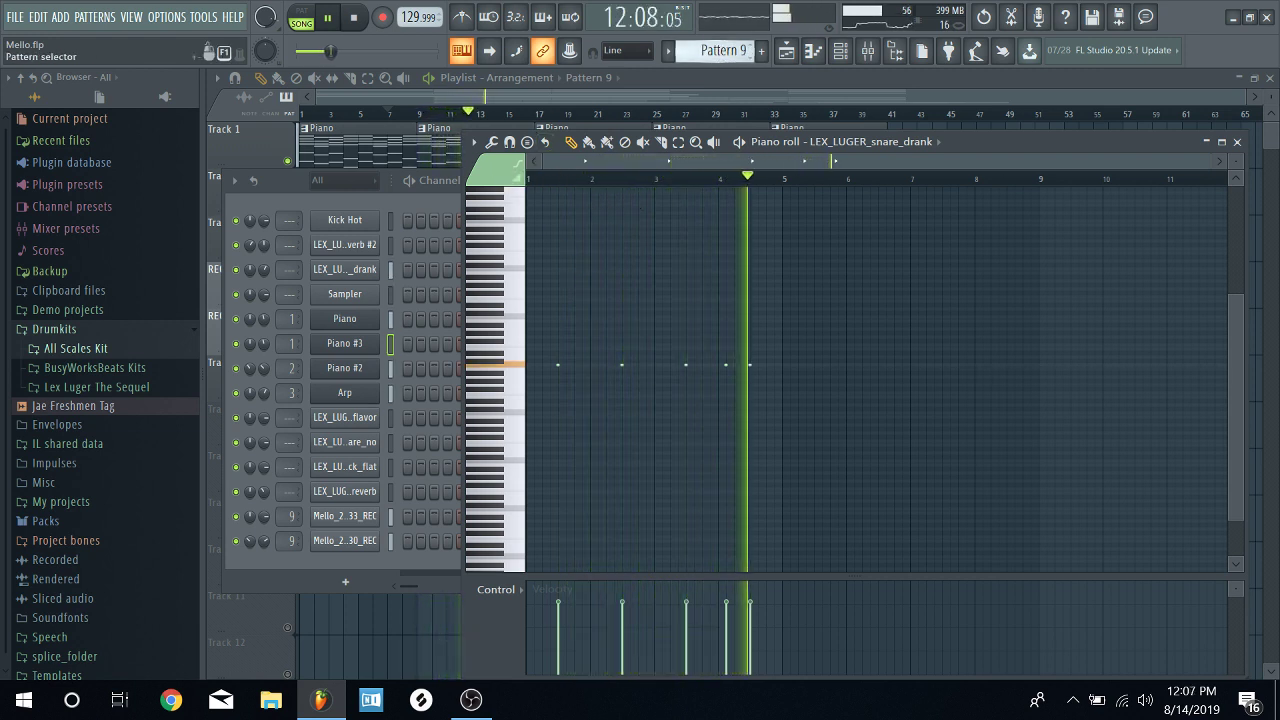
pyautogui.scroll(-1, 720, 50)
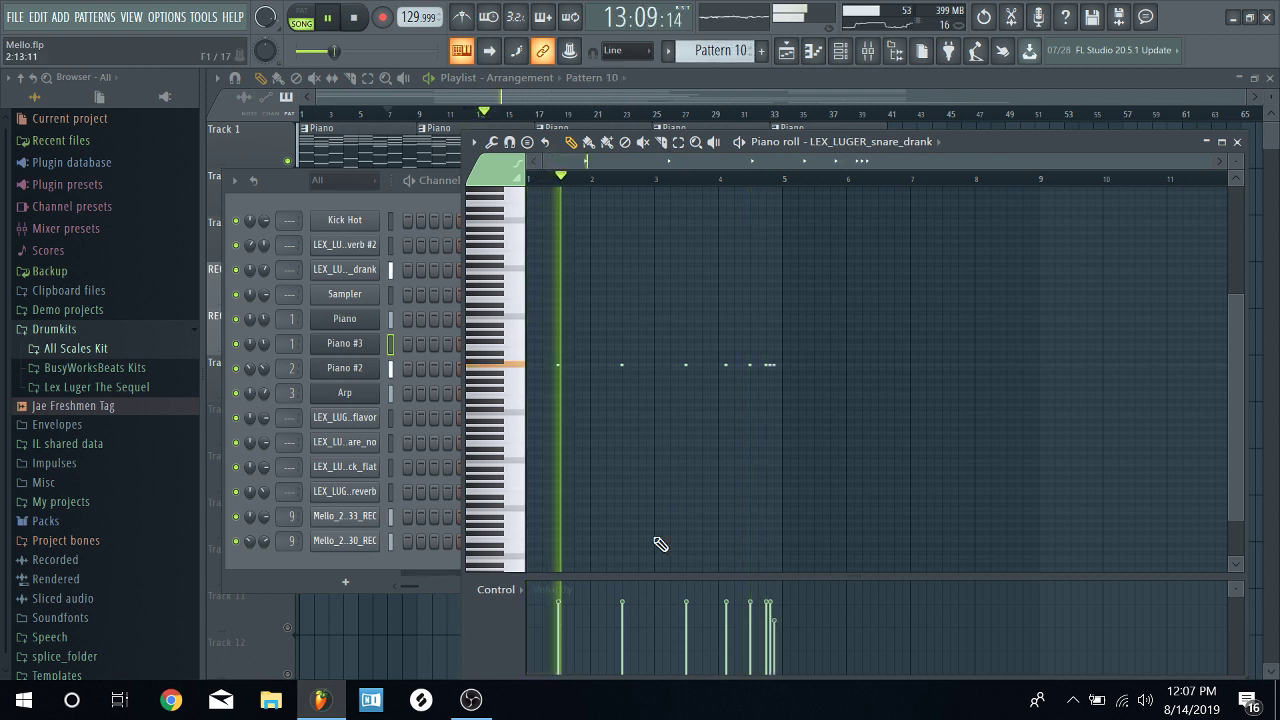
pyautogui.click(327, 17)
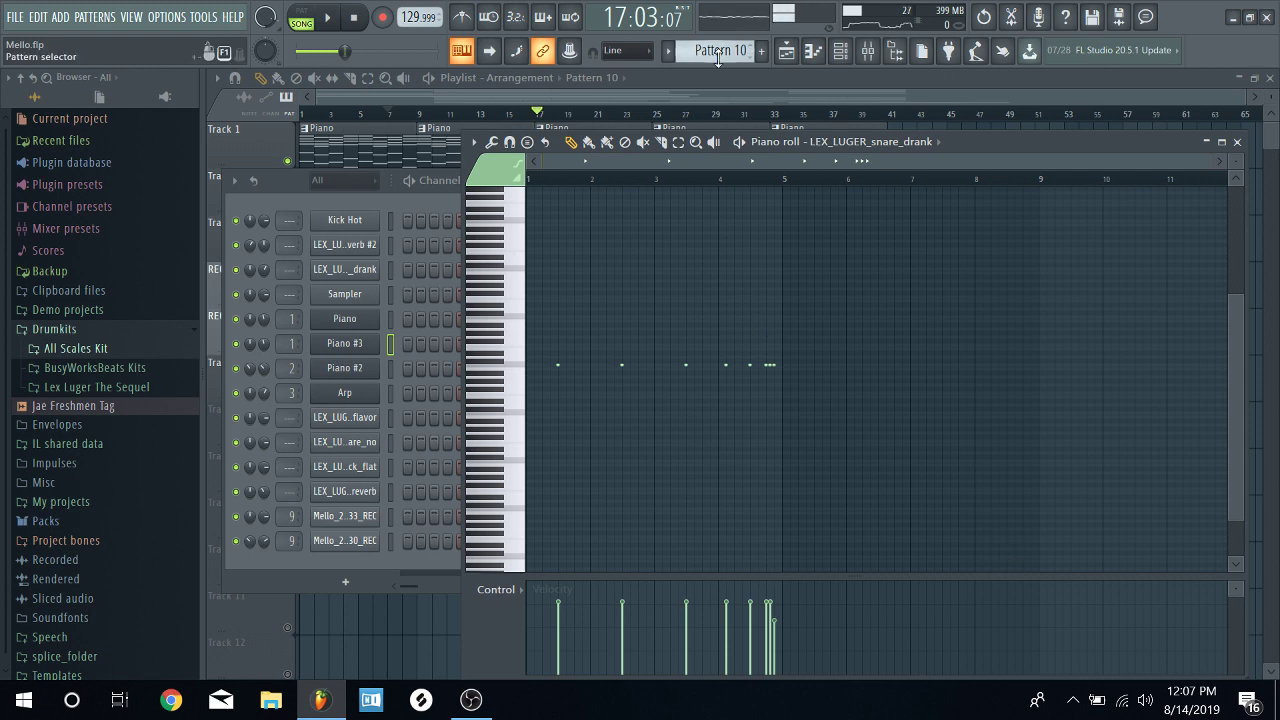
pyautogui.click(733, 92)
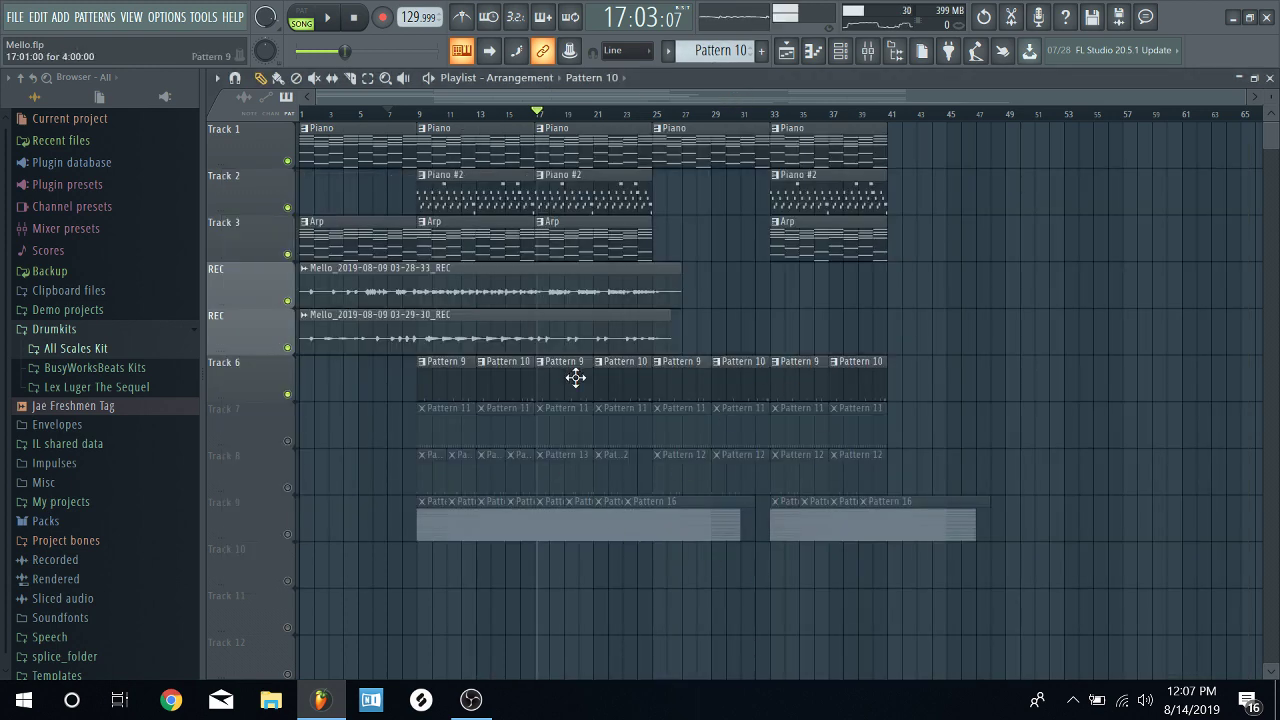
# - Unmute Track 7 and open the first Pattern 11 clip to examine its hi-hat notes, and close the piano roll
pyautogui.click(288, 443)
pyautogui.doubleClick(438, 423)
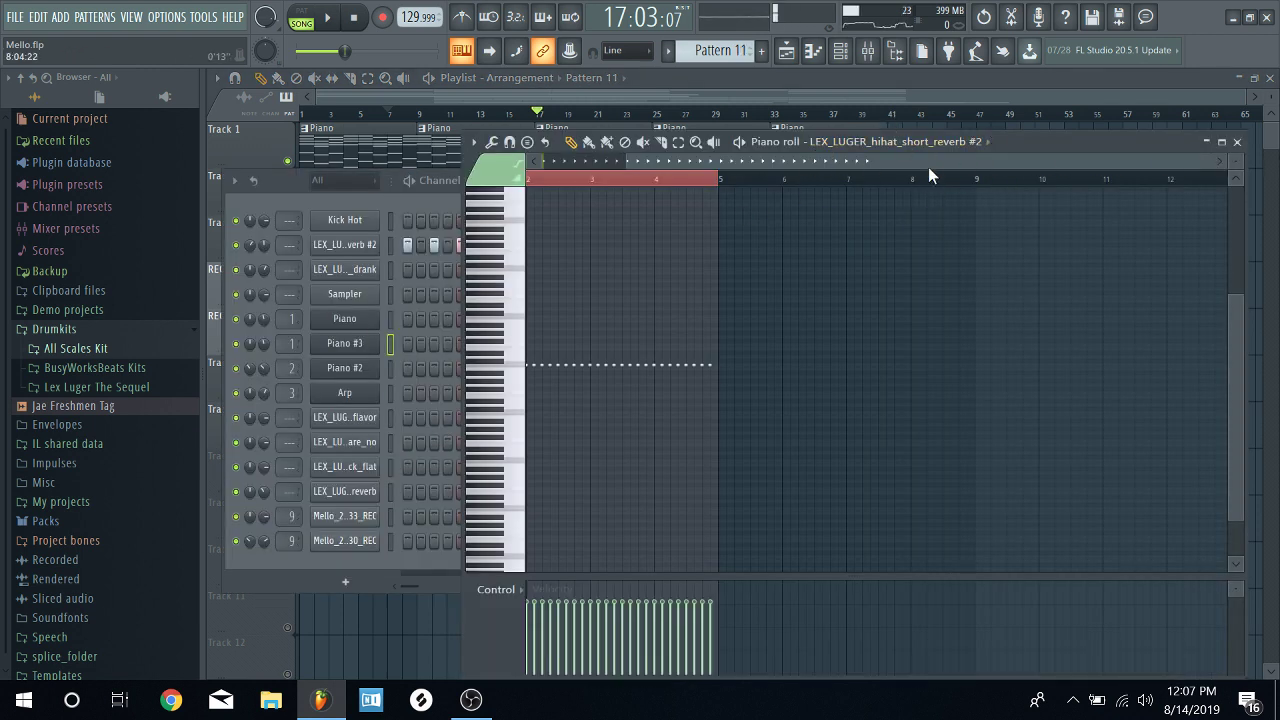
pyautogui.scroll(1, 930, 163)
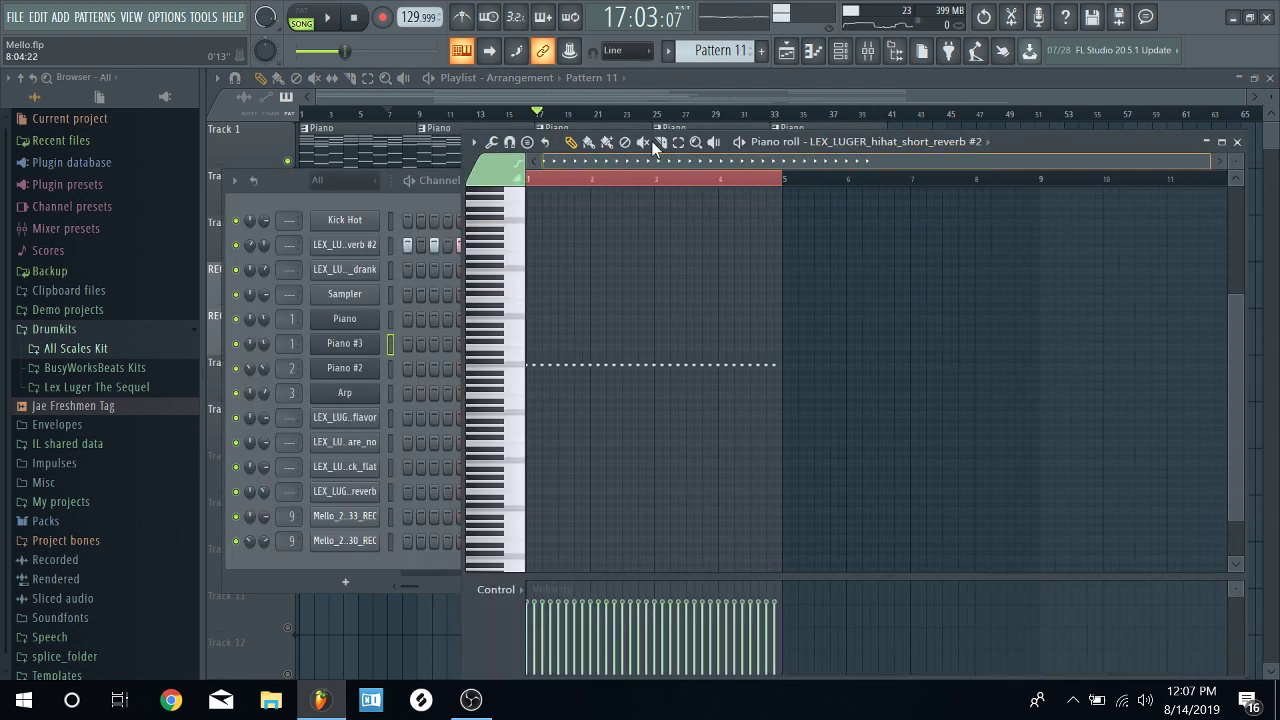
pyautogui.click(1237, 142)
# - Play the arrangement from bar 17 with the hi-hat track included, hide the channel rack, and stop playback
pyautogui.click(327, 17)
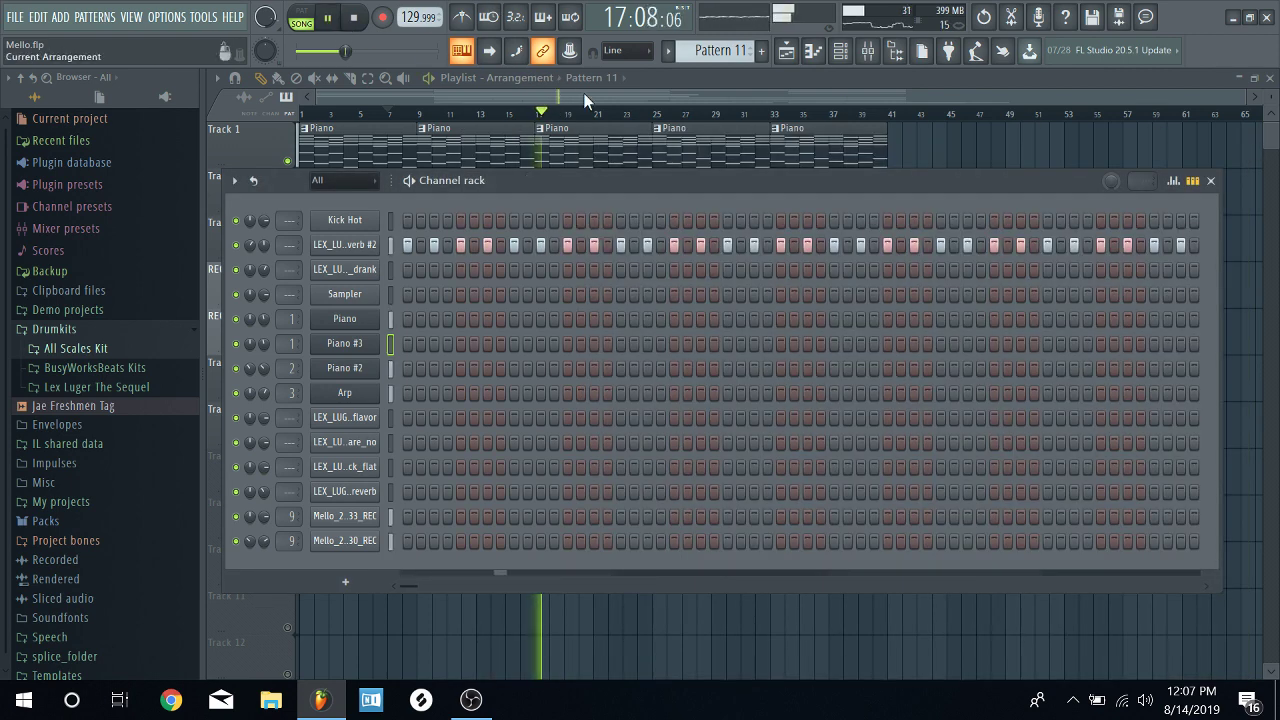
pyautogui.press('F6')
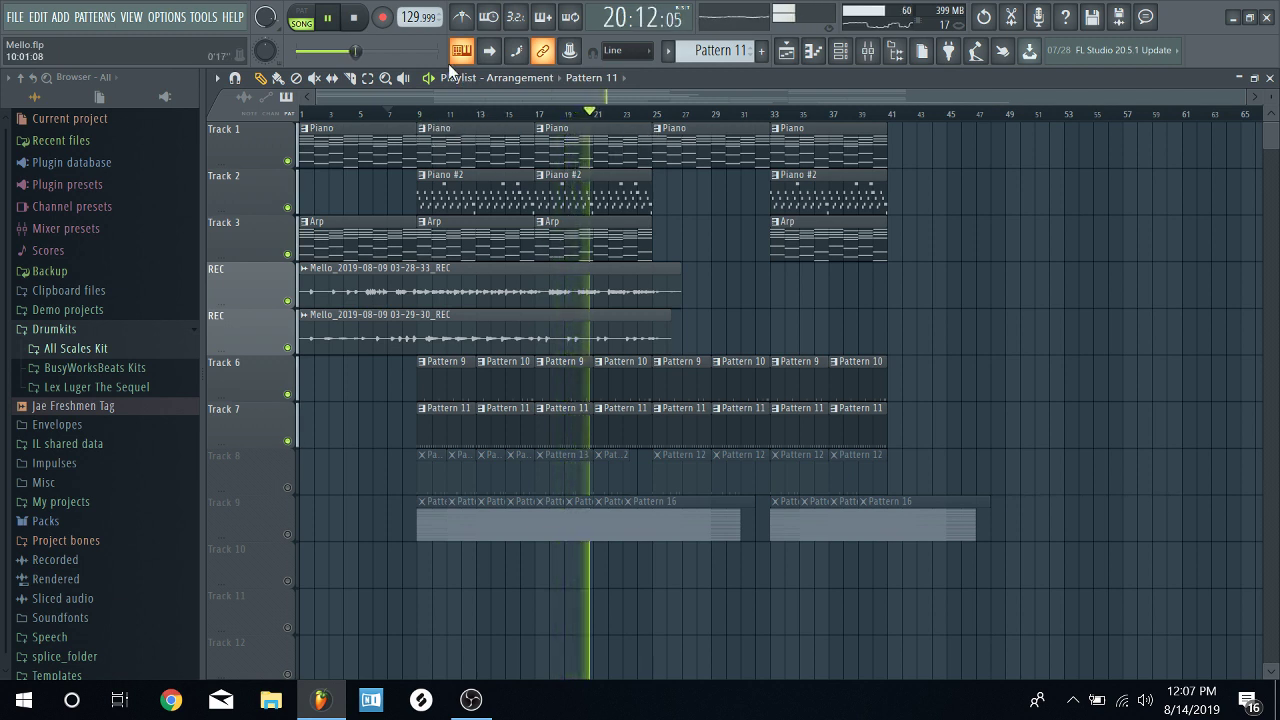
pyautogui.click(356, 19)
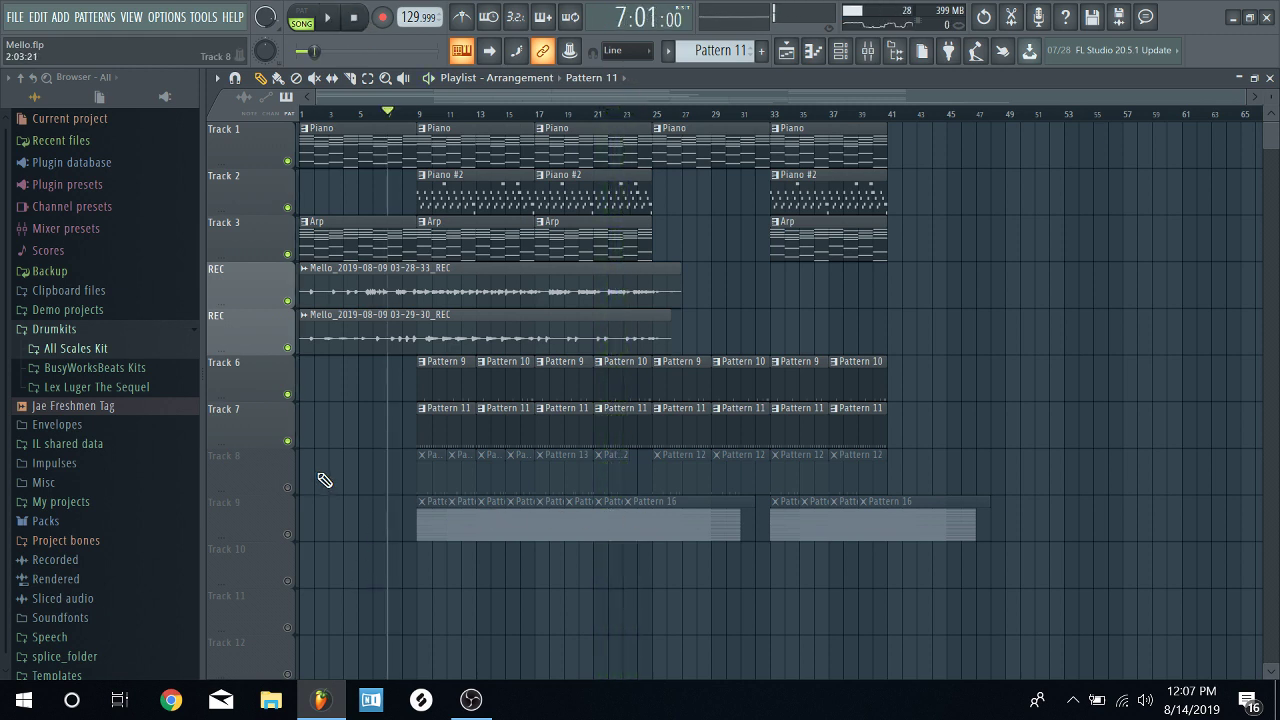
# - Unmute Track 8, mute it again, play the arrangement from bar 7, and pause playback
pyautogui.click(288, 488)
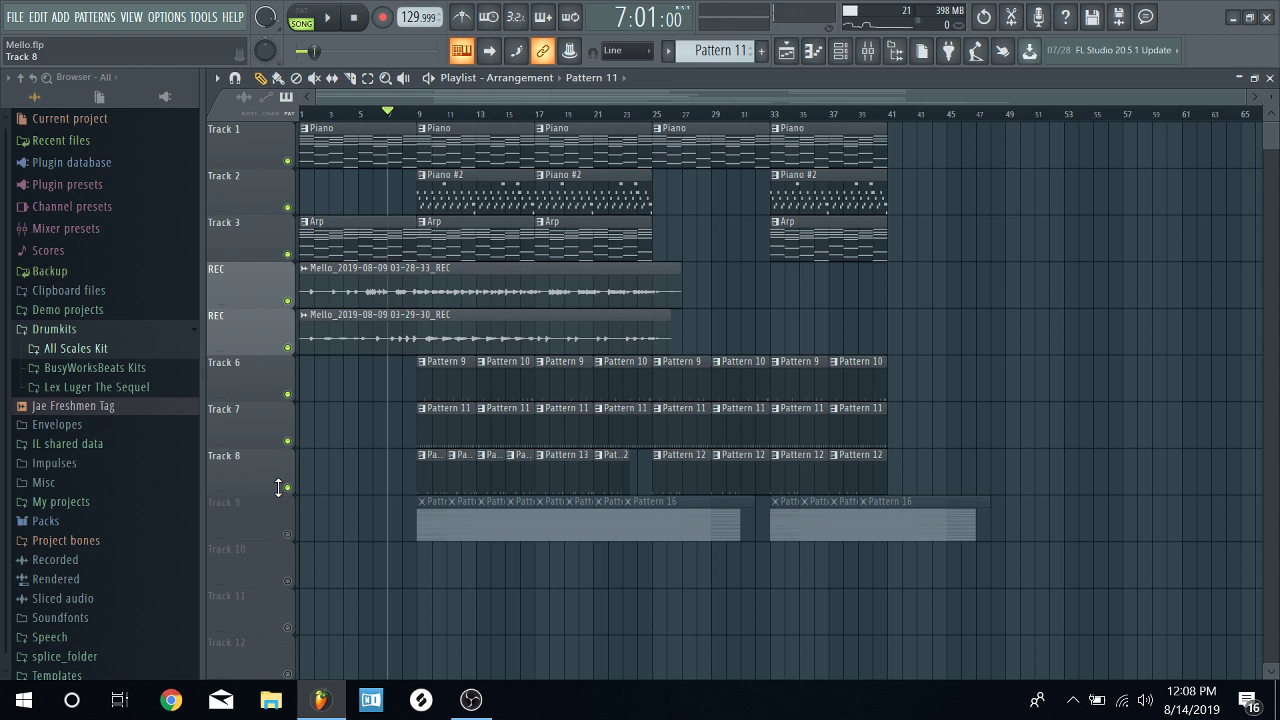
pyautogui.click(287, 488)
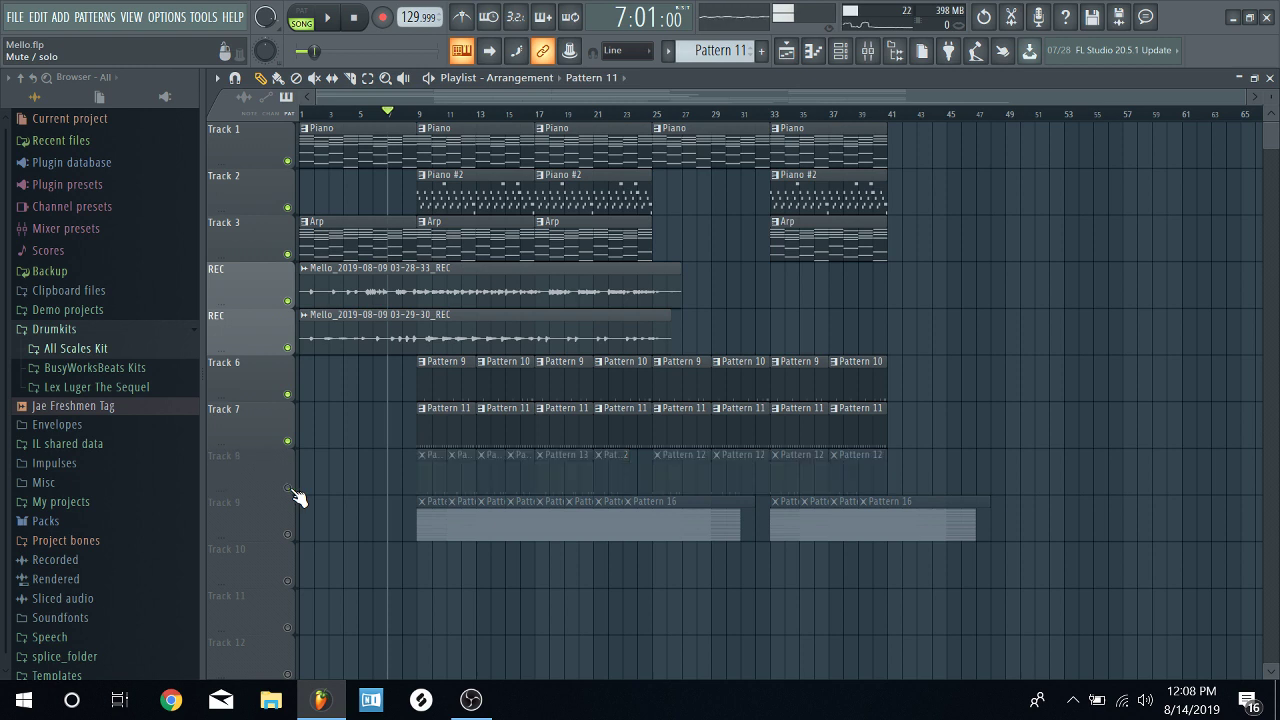
pyautogui.click(330, 19)
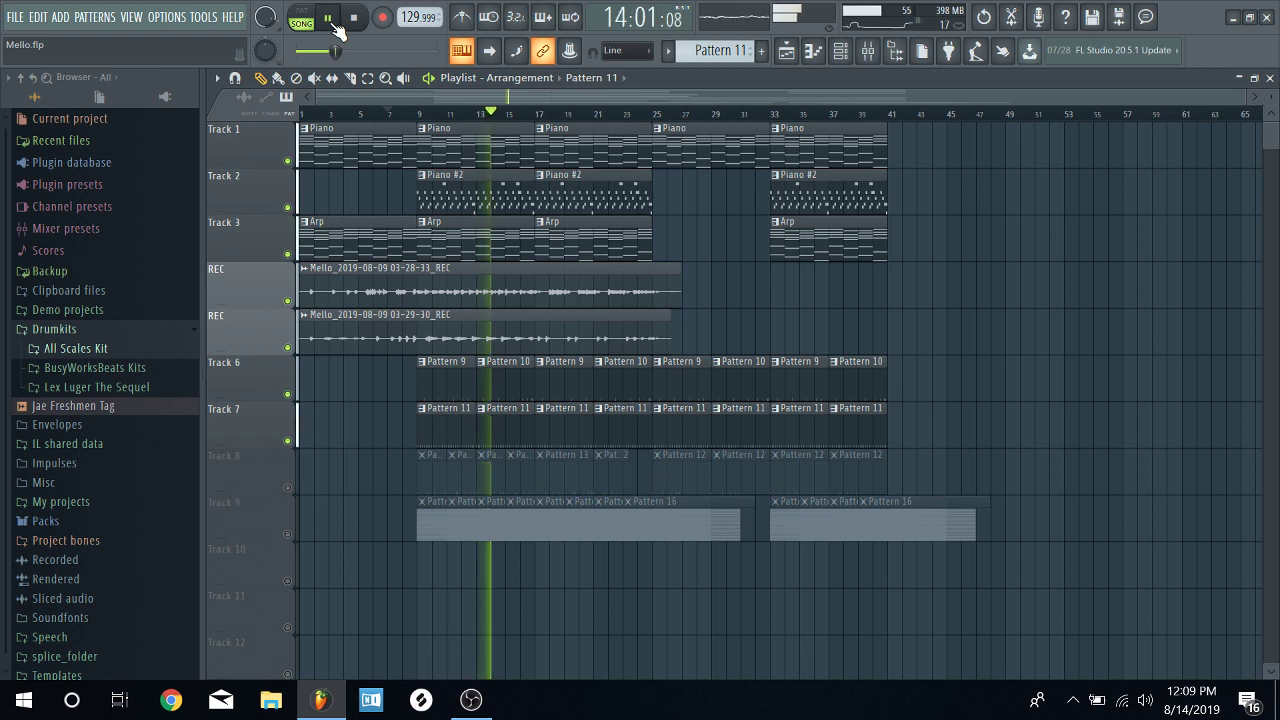
pyautogui.click(333, 22)
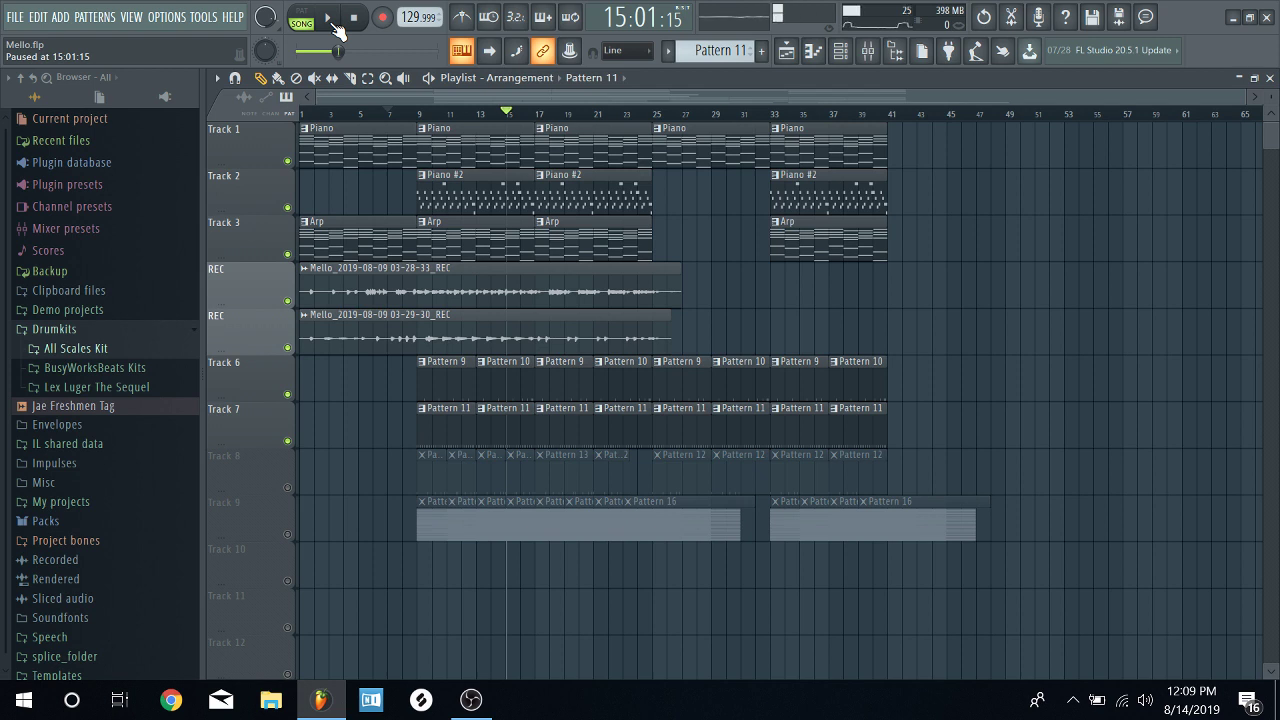
# - Play the unmuted tracks from bar 9 twice, and move the song position back to bar 7
pyautogui.click(428, 114)
pyautogui.click(330, 19)
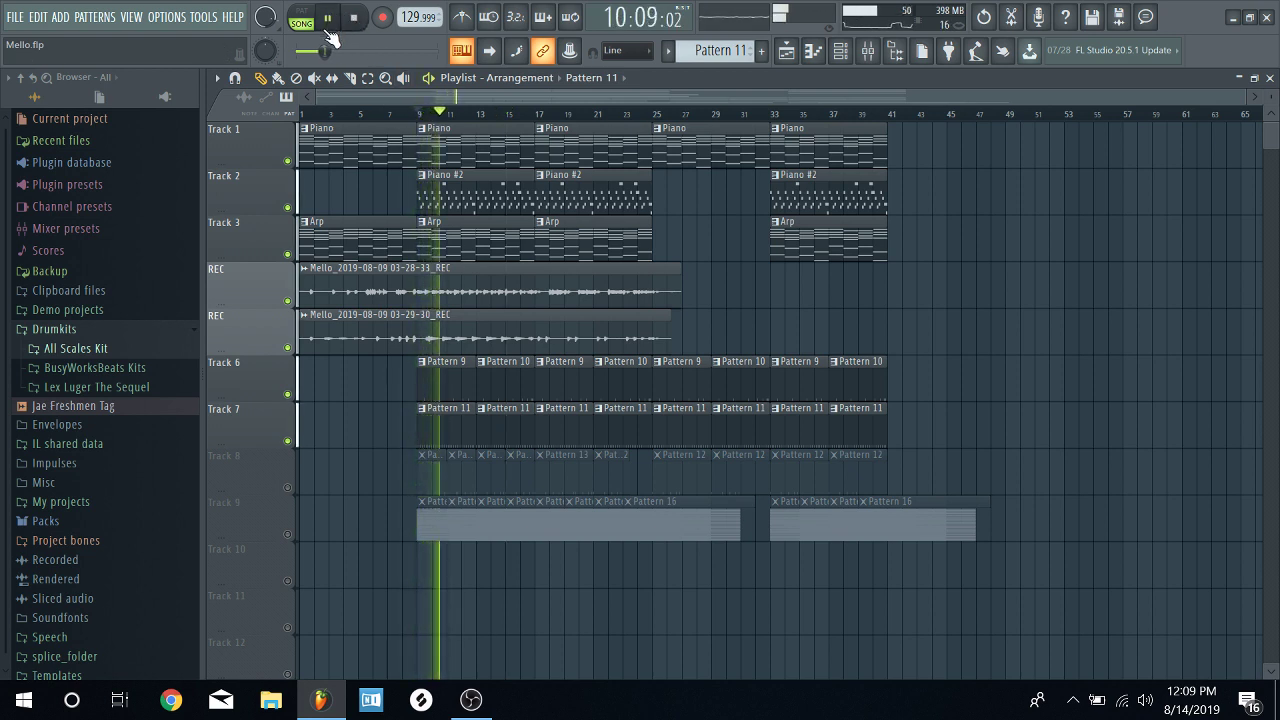
pyautogui.click(354, 22)
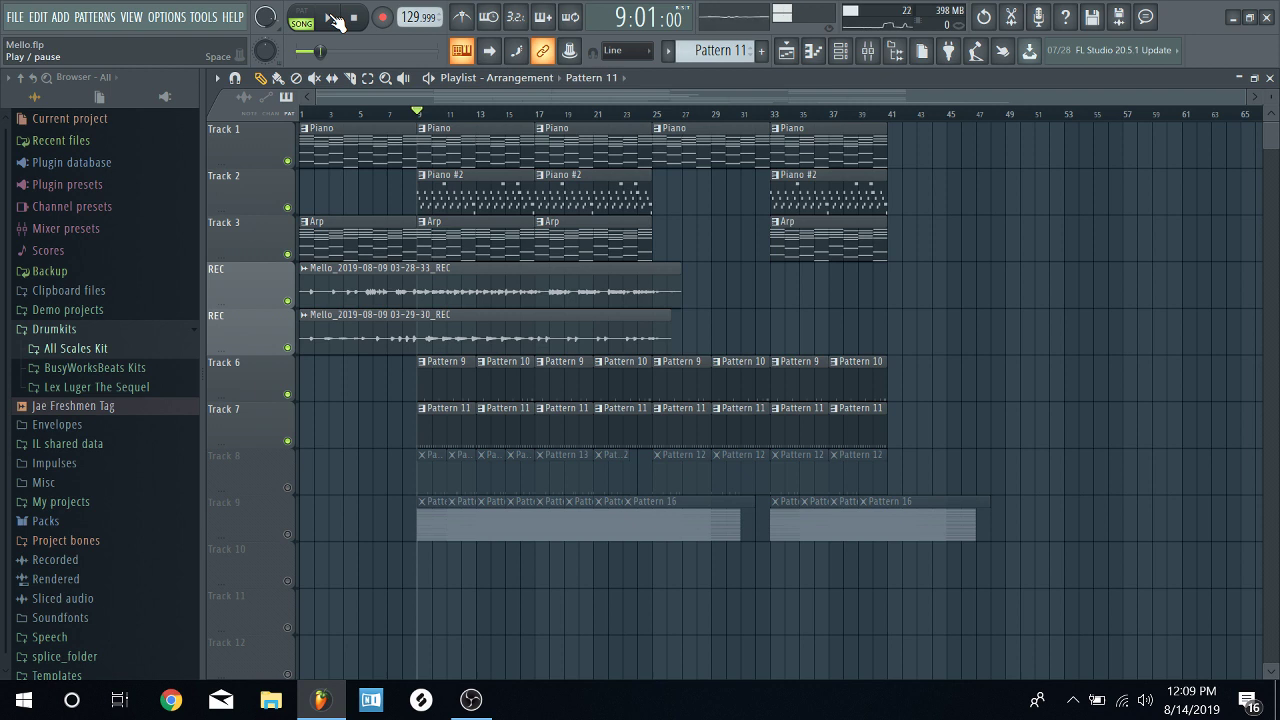
pyautogui.click(333, 19)
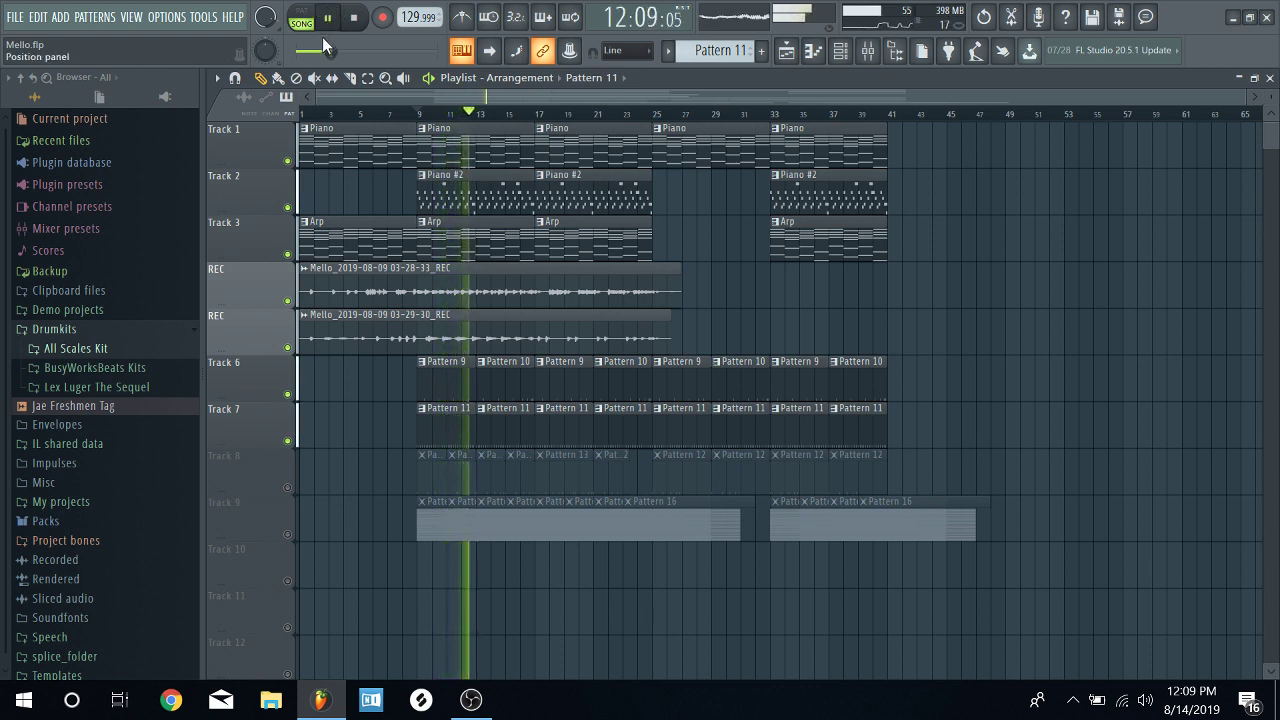
pyautogui.click(330, 22)
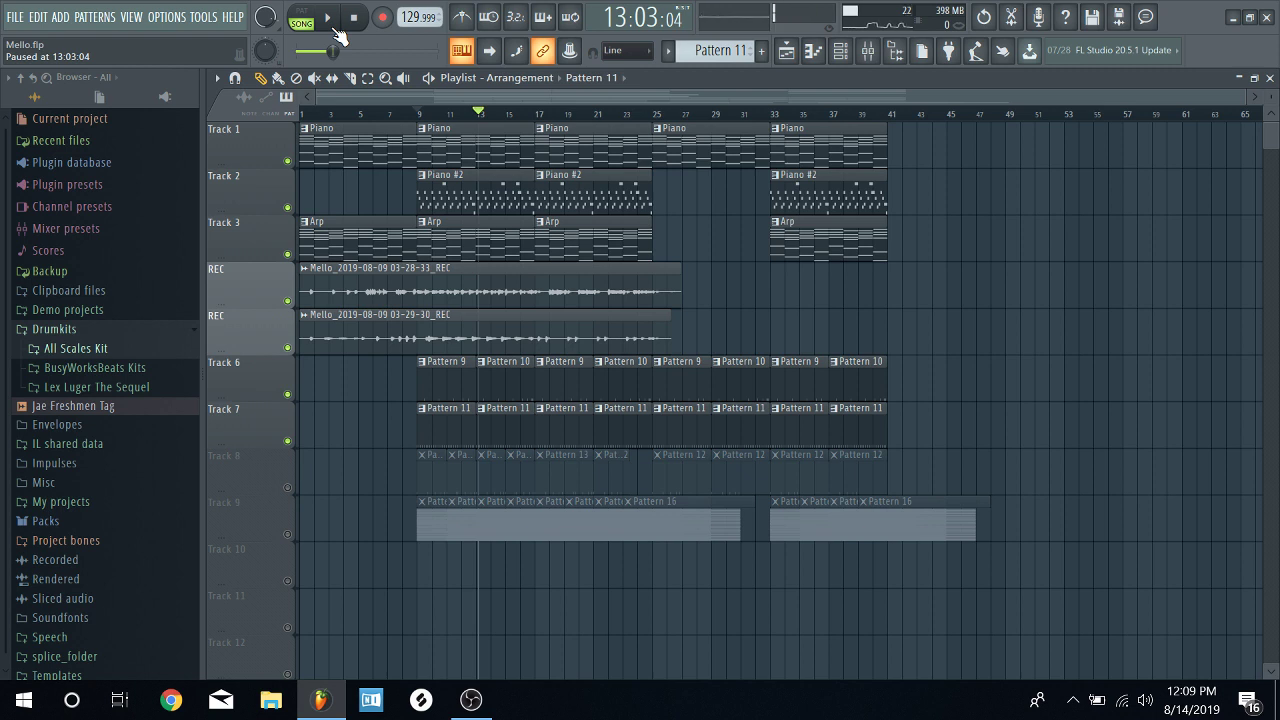
pyautogui.click(398, 115)
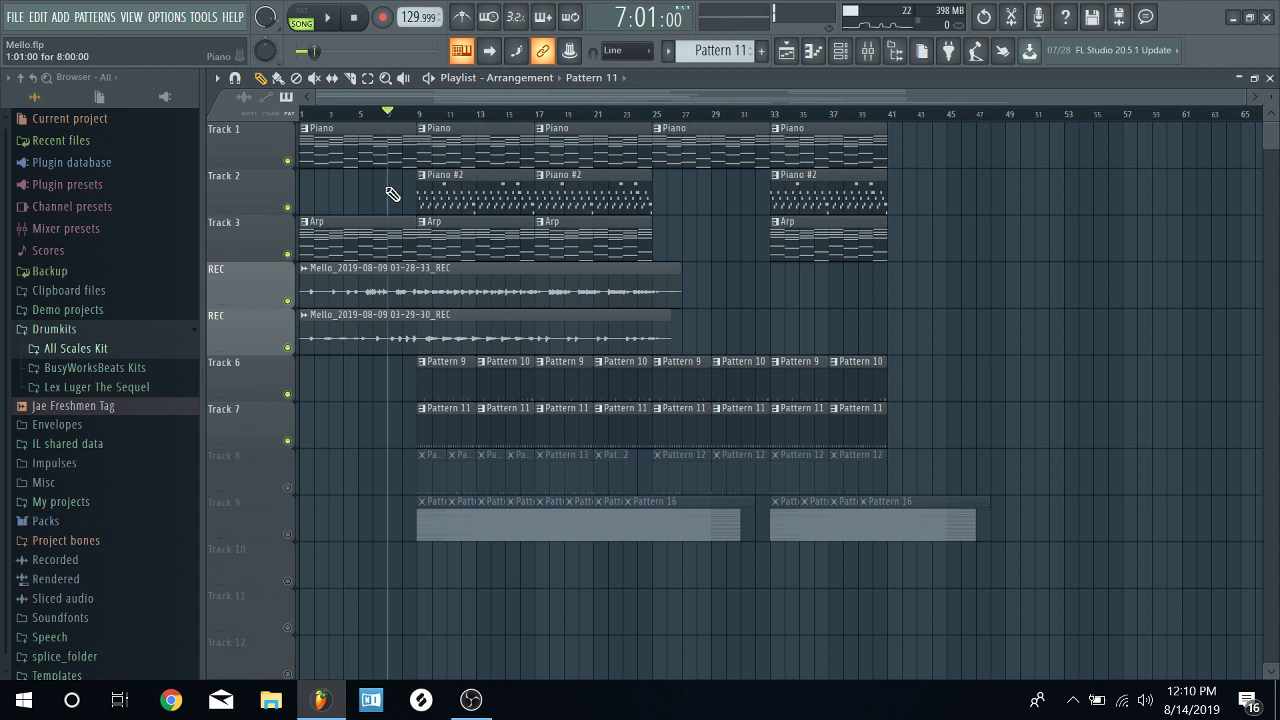
# - Unmute Track 8, play the arrangement from the beginning with that track included, and pause playback
pyautogui.click(287, 488)
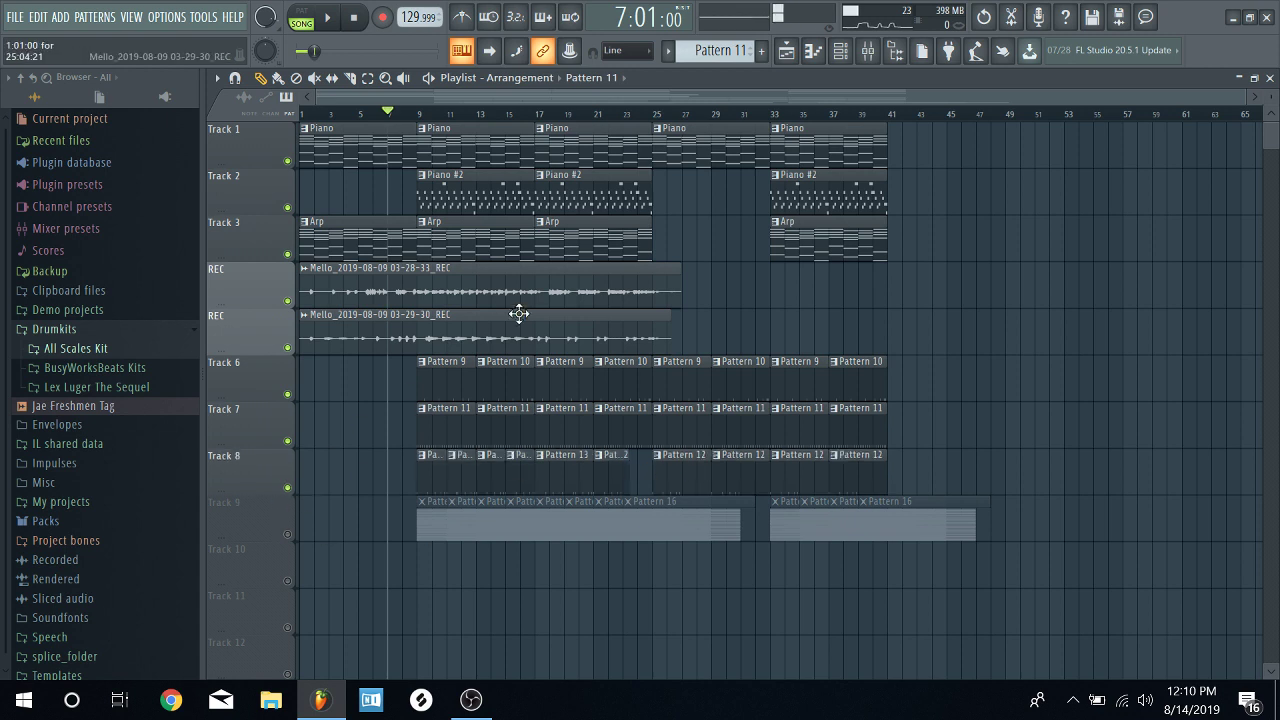
pyautogui.click(353, 17)
pyautogui.click(327, 17)
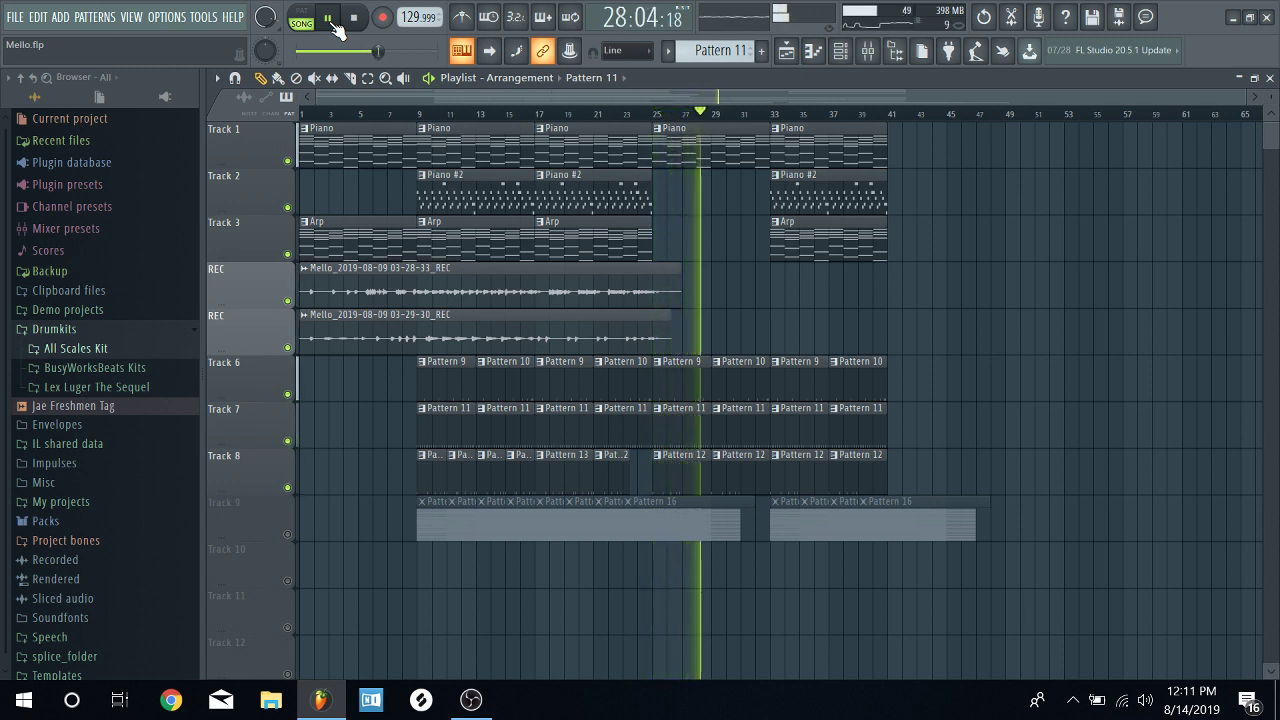
pyautogui.click(330, 20)
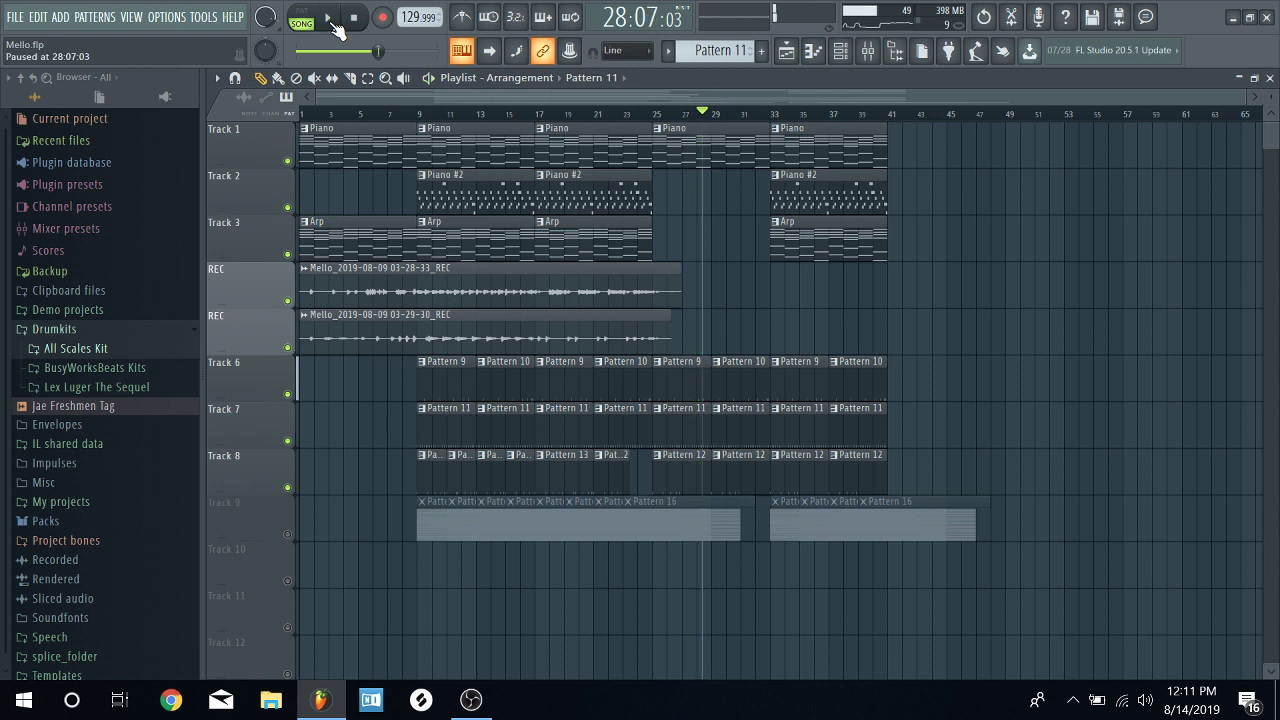
# - Play the arrangement from bar 17 with Track 8 included, and pause playback
pyautogui.click(540, 125)
pyautogui.click(327, 18)
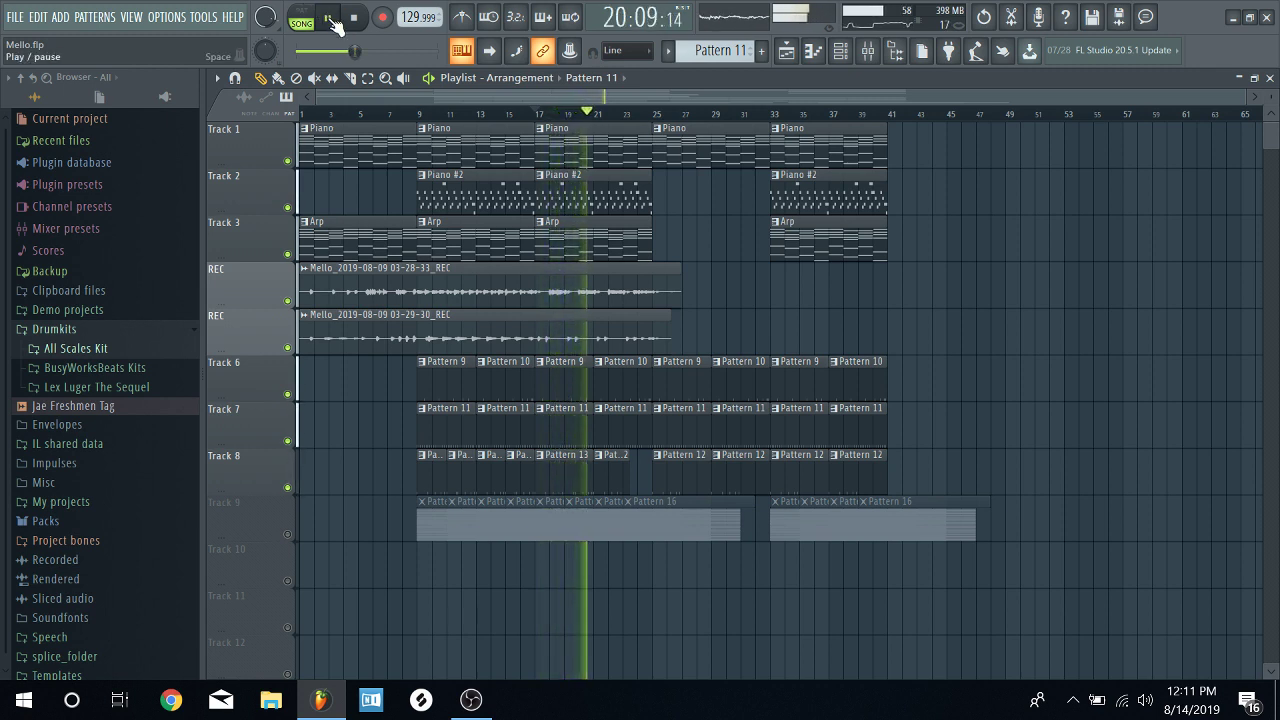
pyautogui.click(333, 22)
# - Move the song position to bar 23 and save the project
pyautogui.click(622, 113)
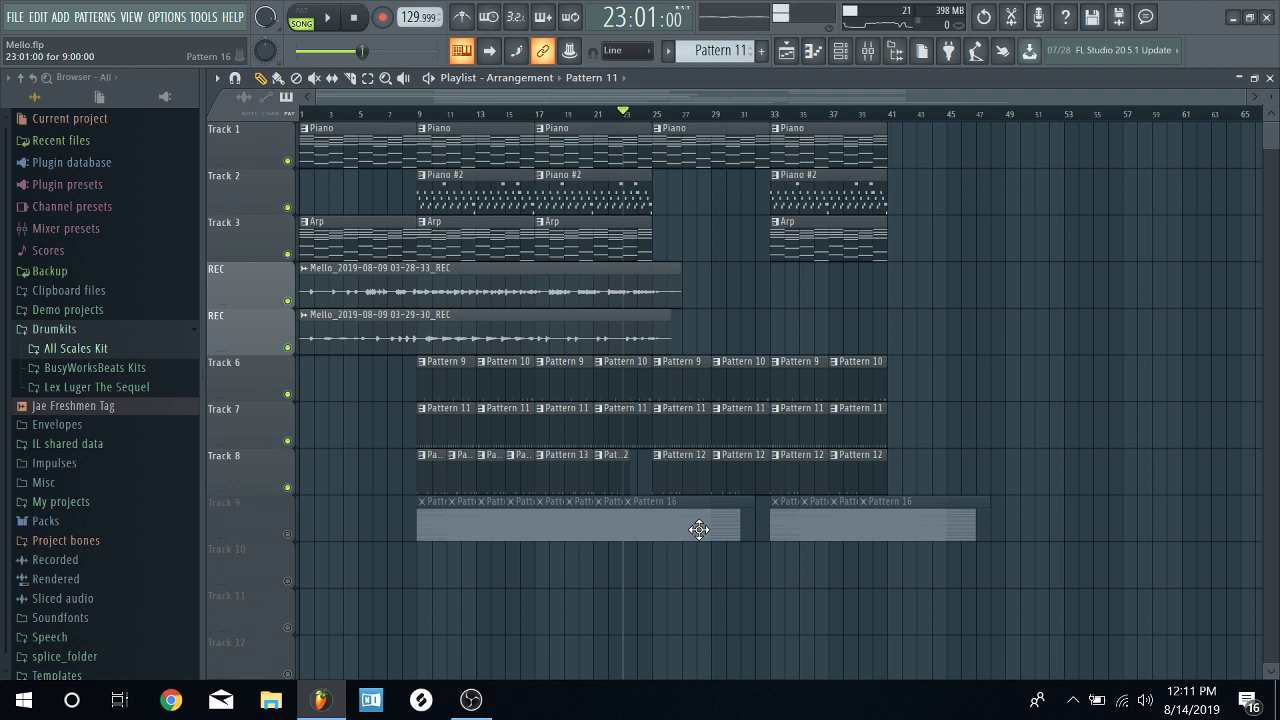
pyautogui.hotkey('ctrl', 's')
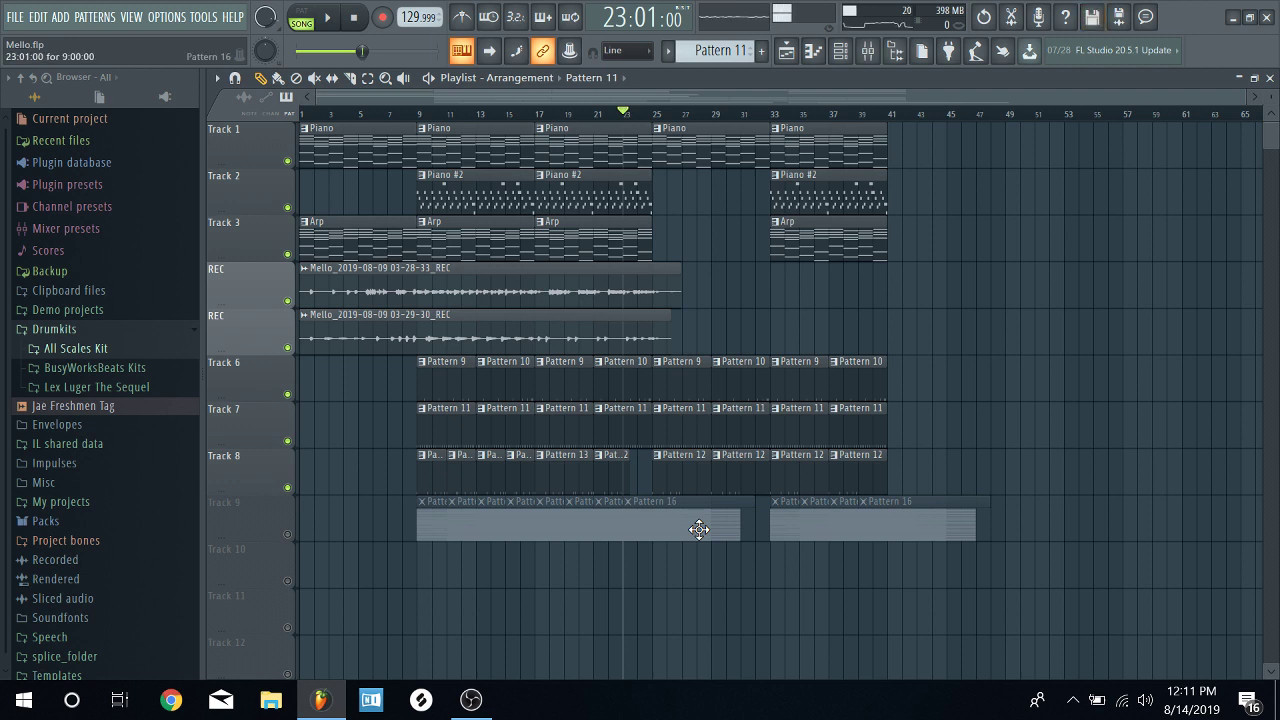